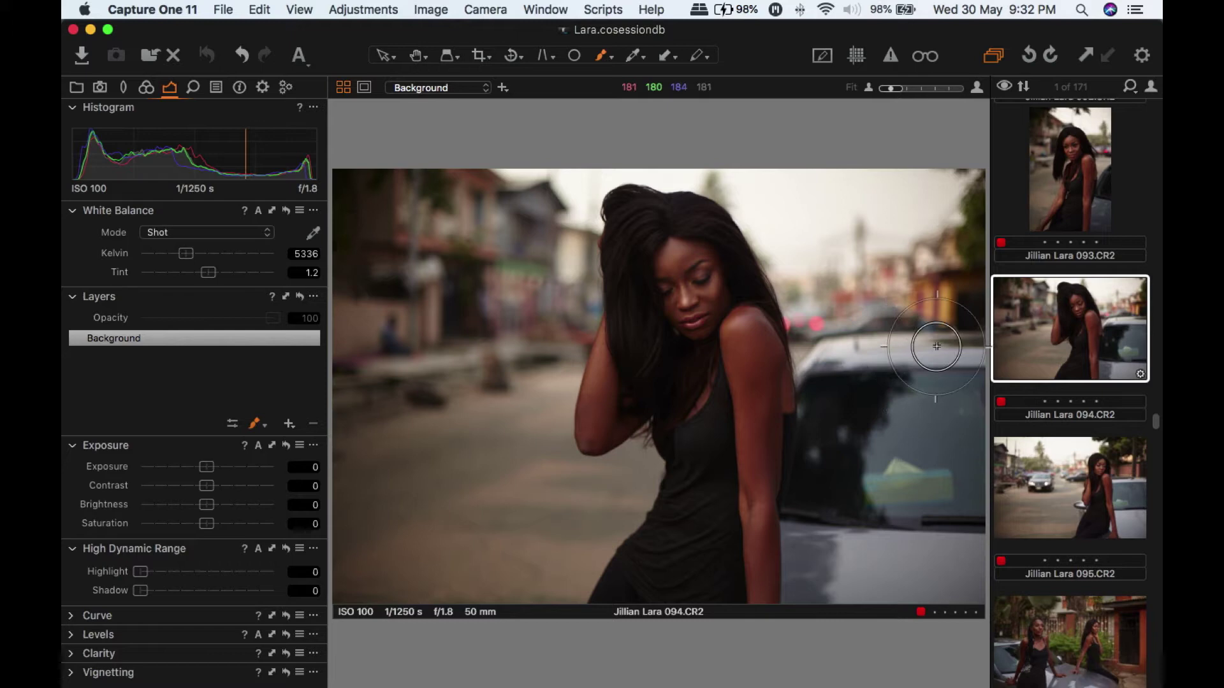
Set a custom white balance near 4492 K by sampling a neutral spot on the portrait.
right_click(1030, 315)
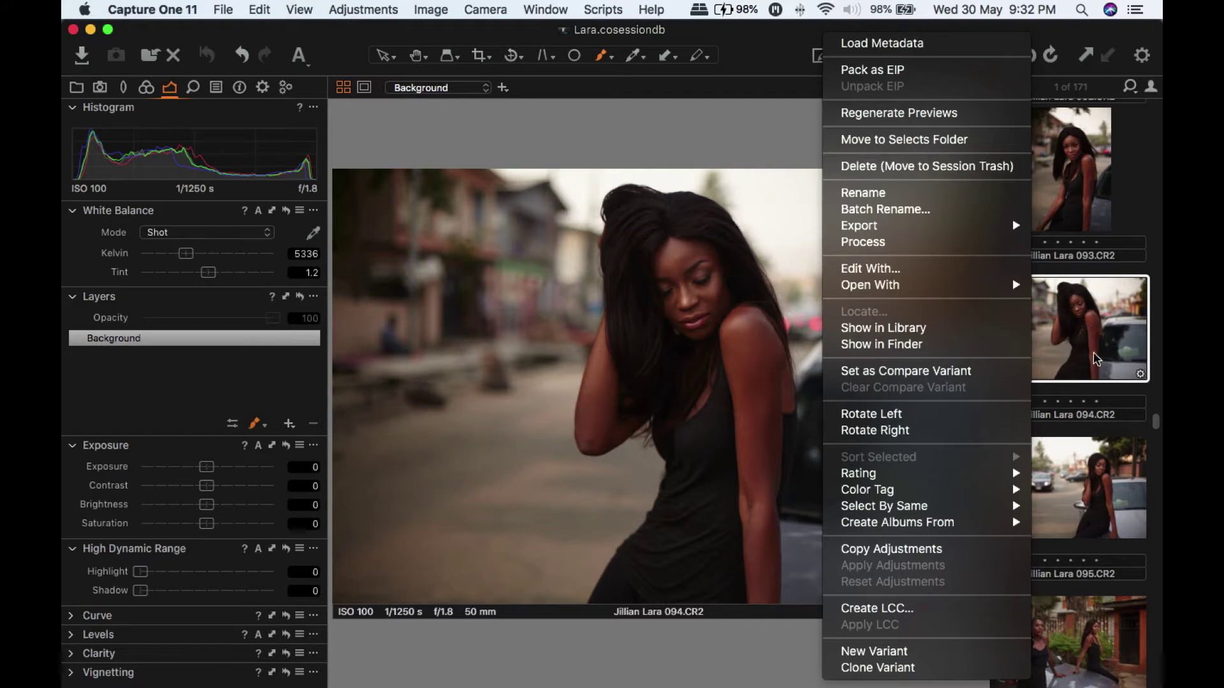
click(1157, 304)
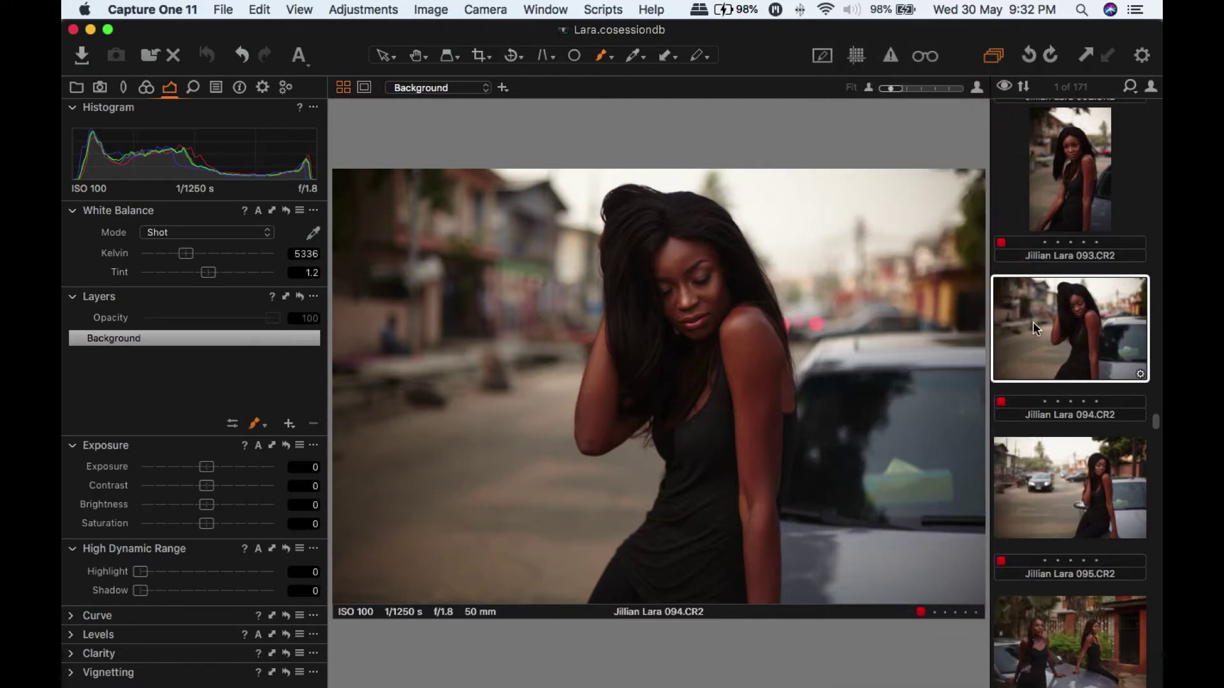
click(312, 241)
click(577, 514)
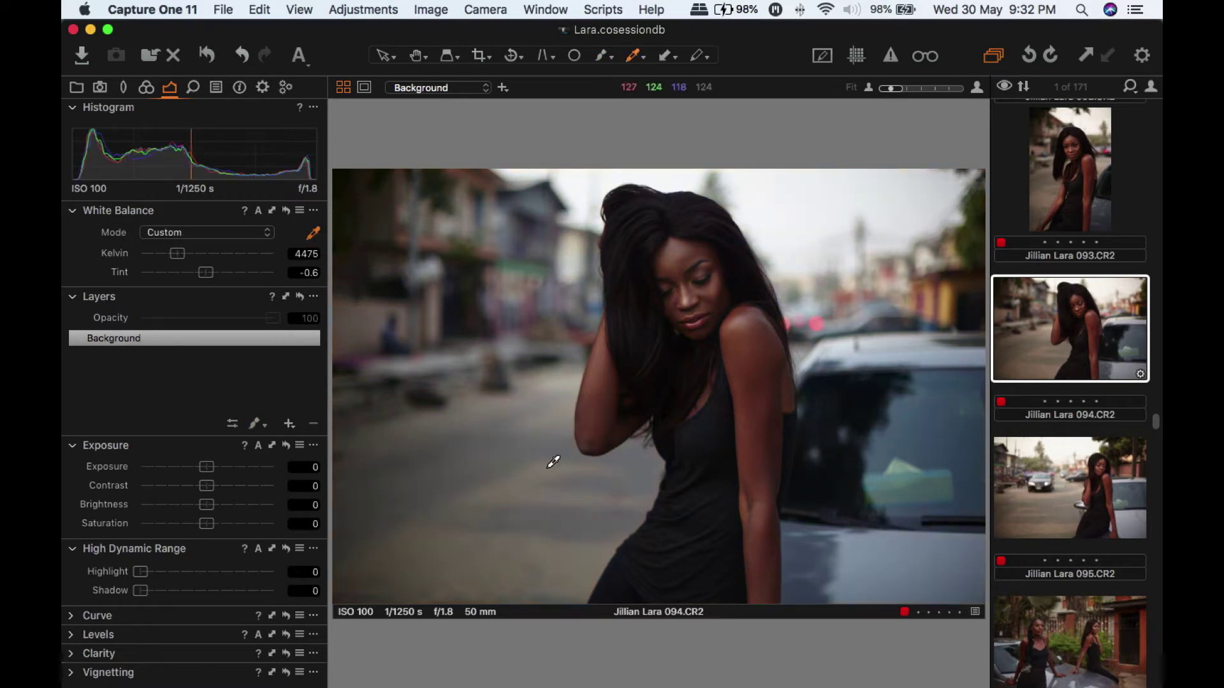
click(577, 514)
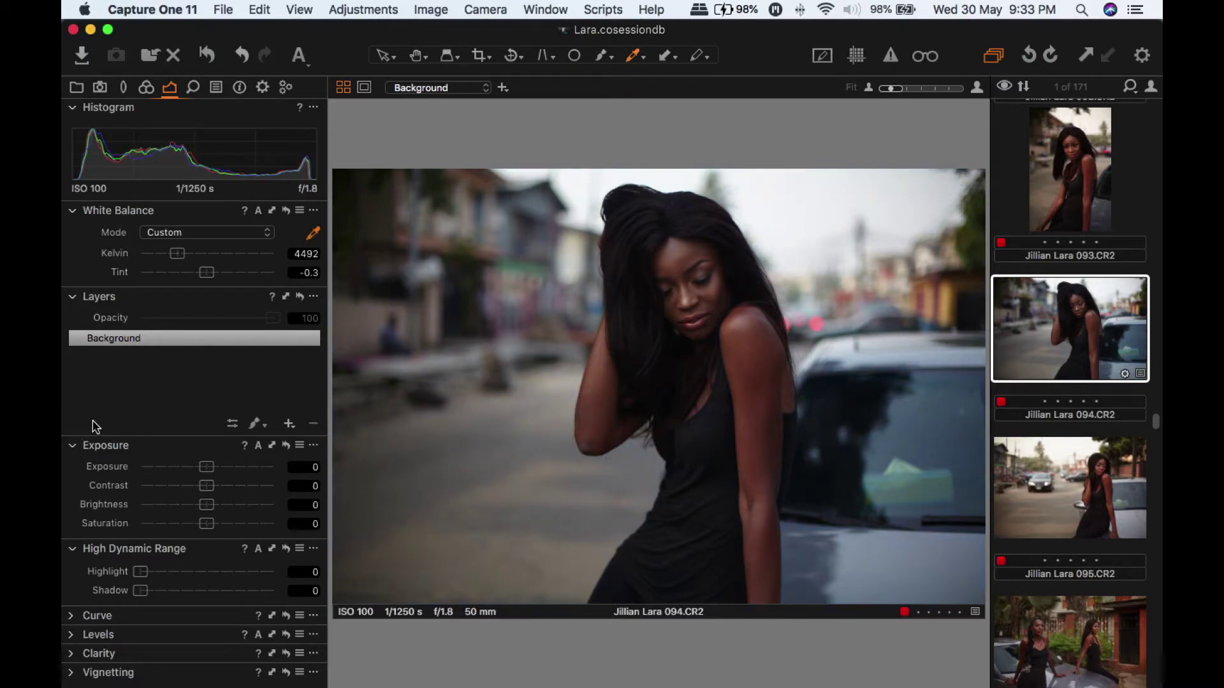
Lift the shadows to 12 and lower the contrast slightly.
click(78, 296)
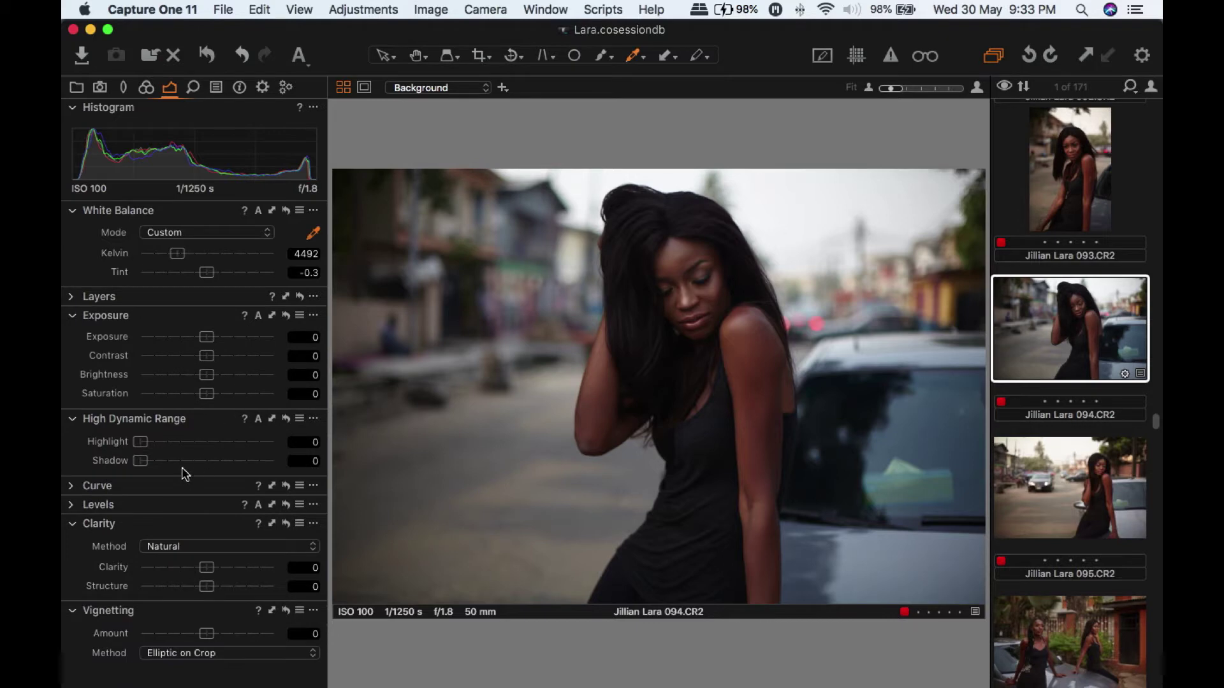
drag(158, 467, 209, 440)
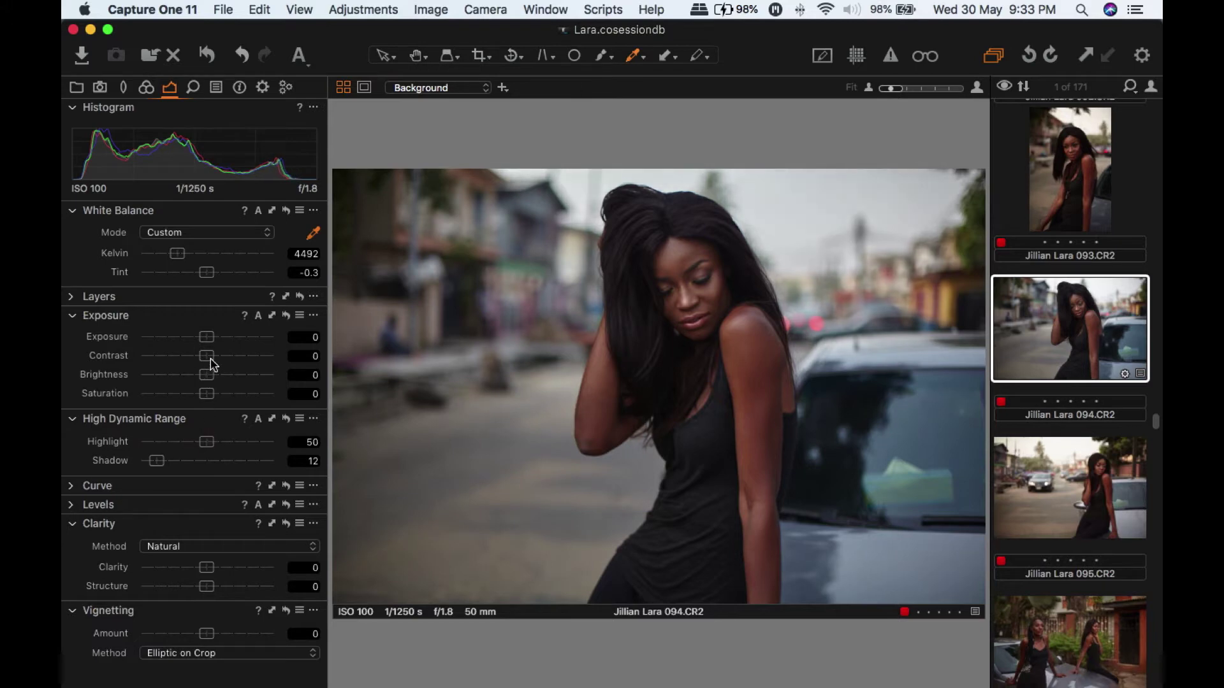
drag(211, 359, 206, 357)
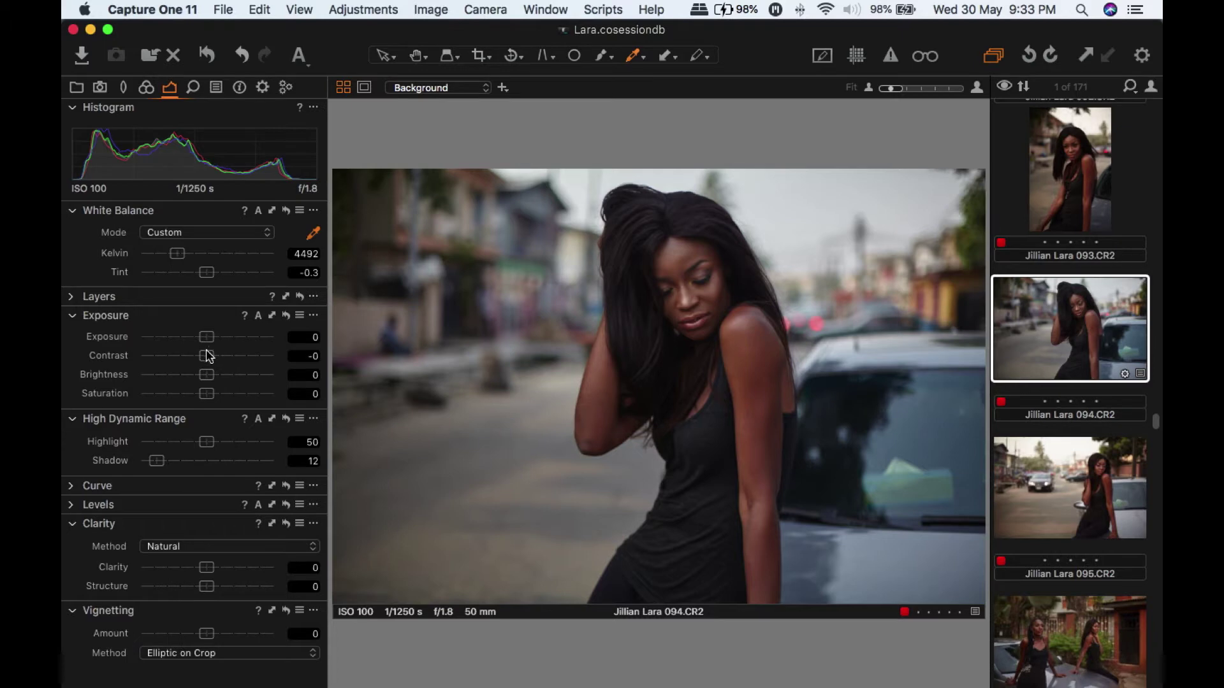
After a look at the Lens settings, drag the Levels black point up to about 6.
click(122, 88)
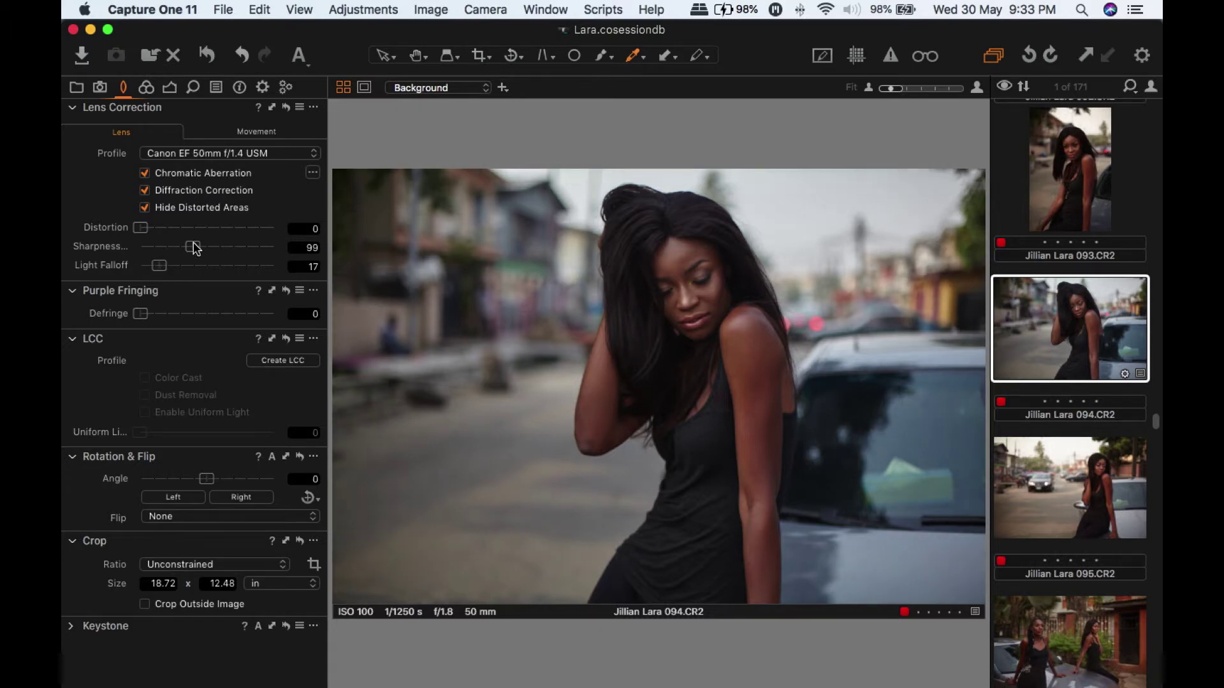
click(169, 88)
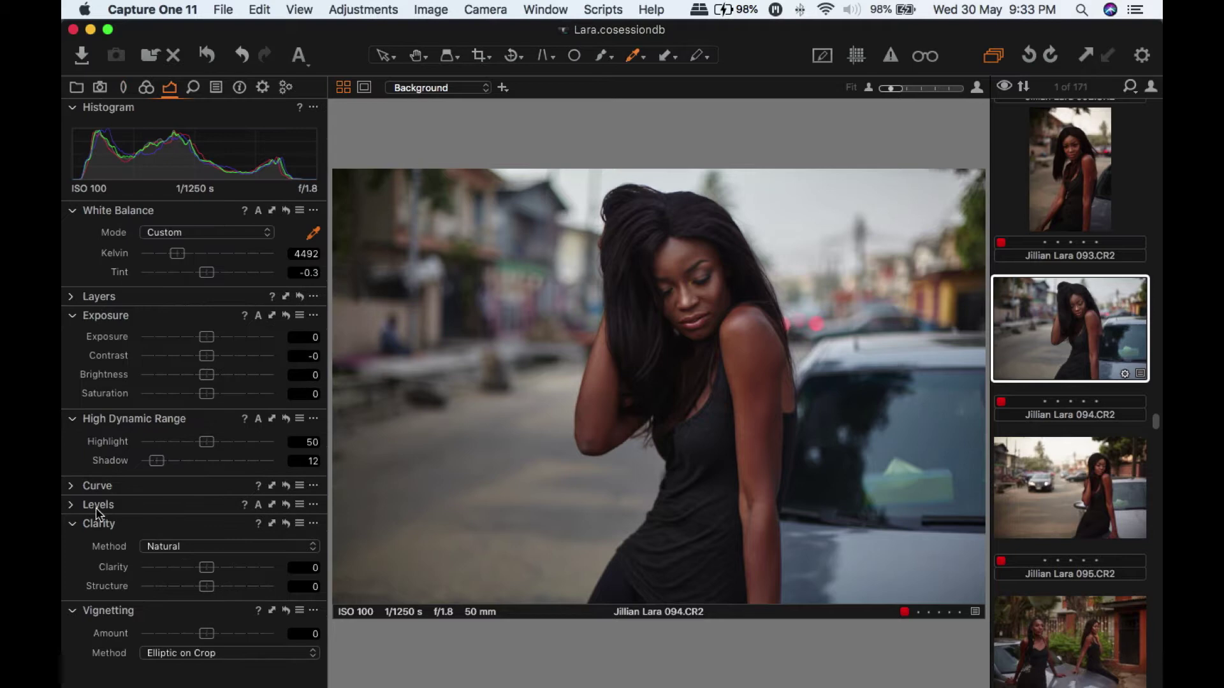
click(71, 507)
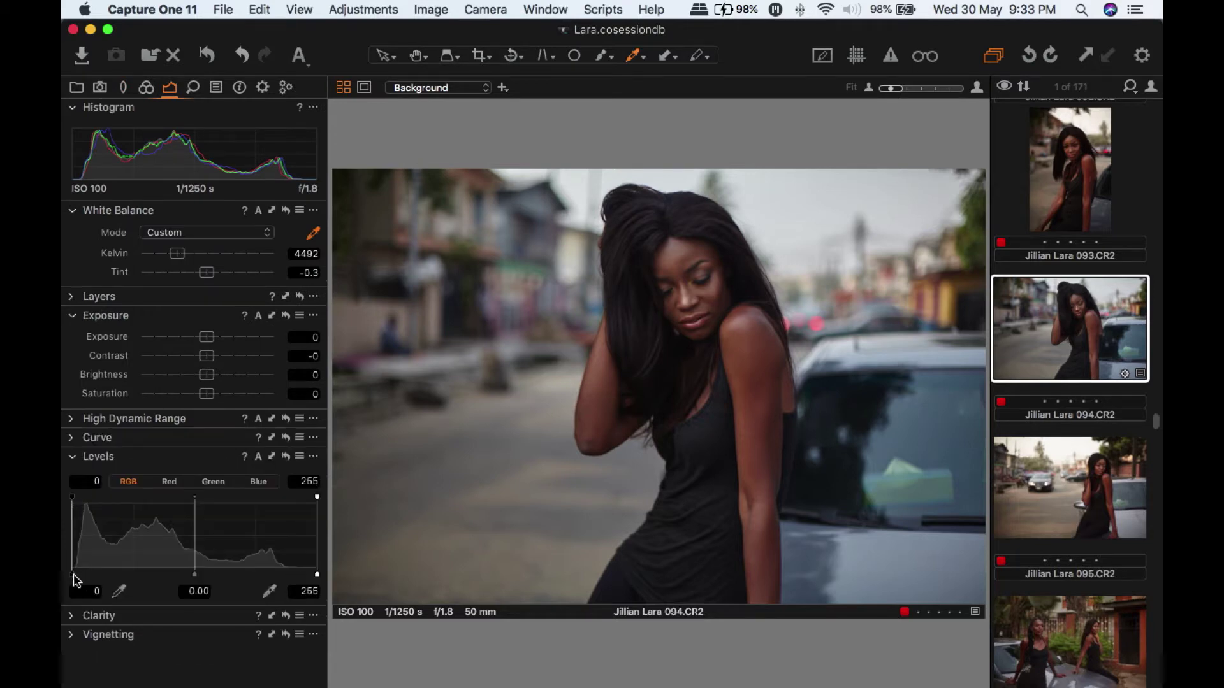
drag(73, 575, 75, 576)
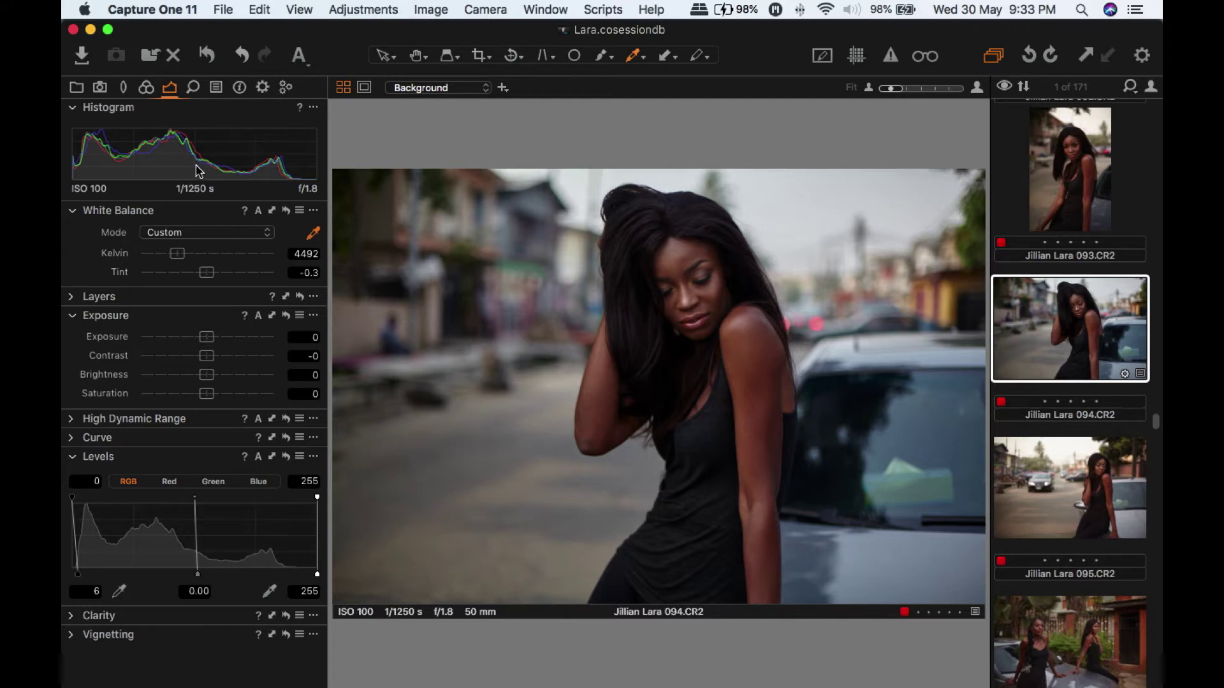
Process the portrait with the PSD 16 bit open recipe after reviewing its format and summary.
click(262, 88)
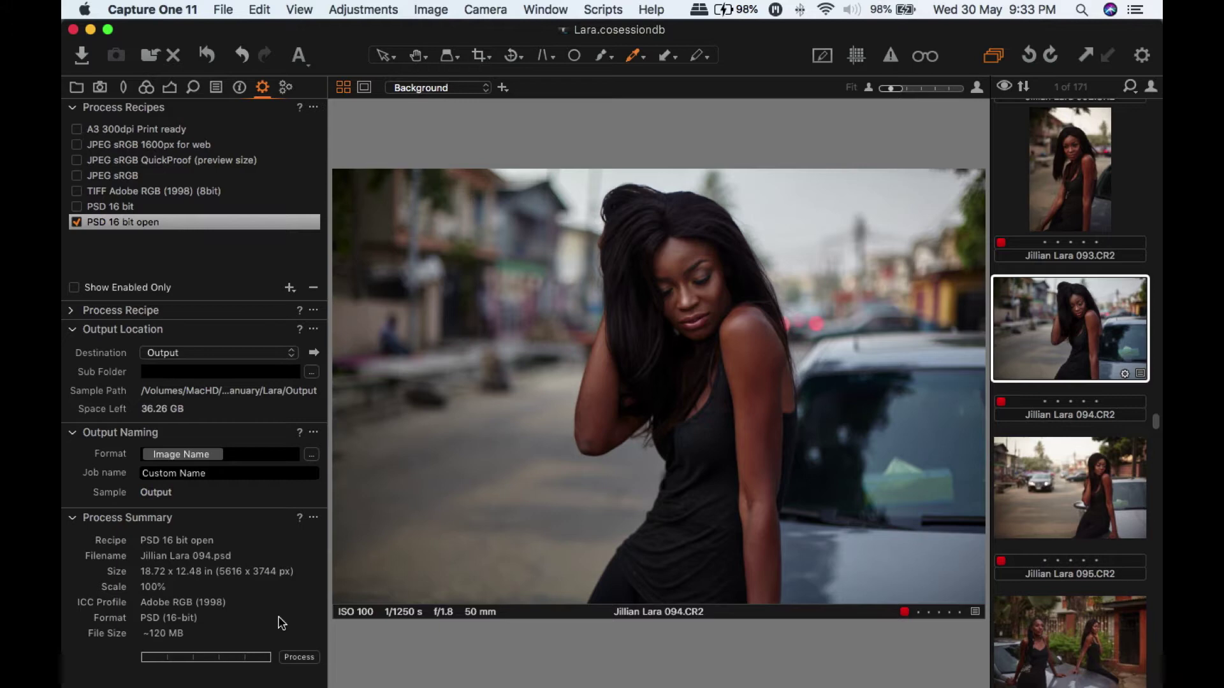
click(73, 311)
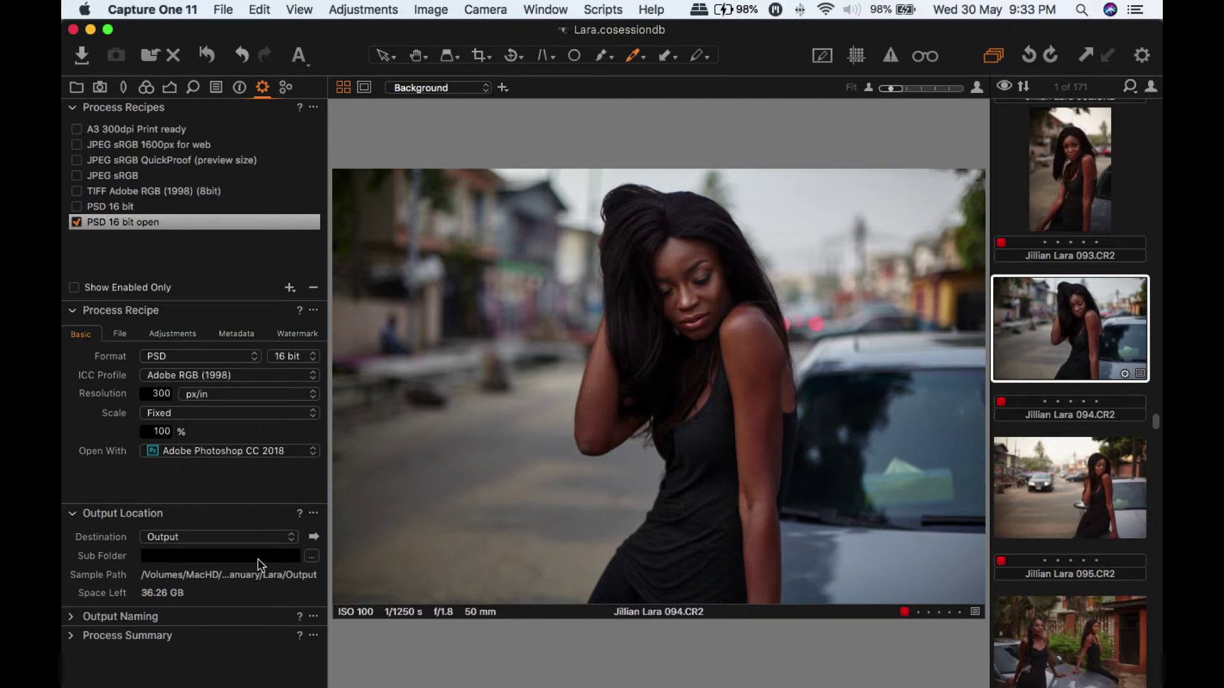
click(67, 639)
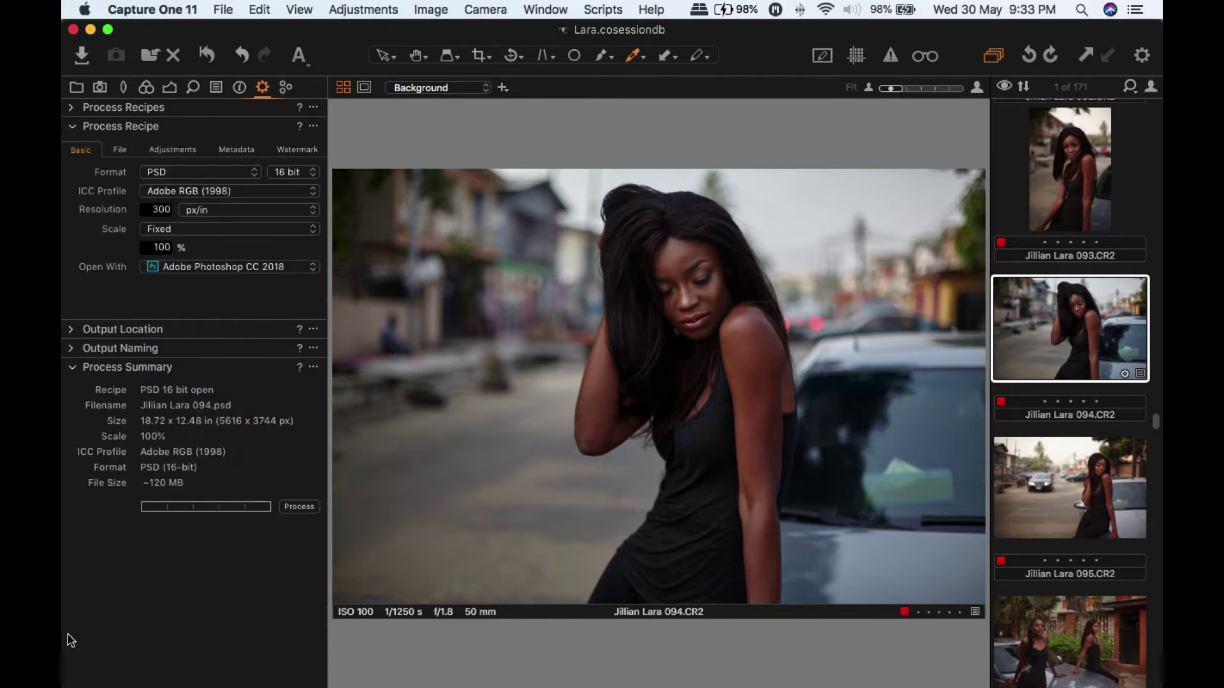
click(303, 506)
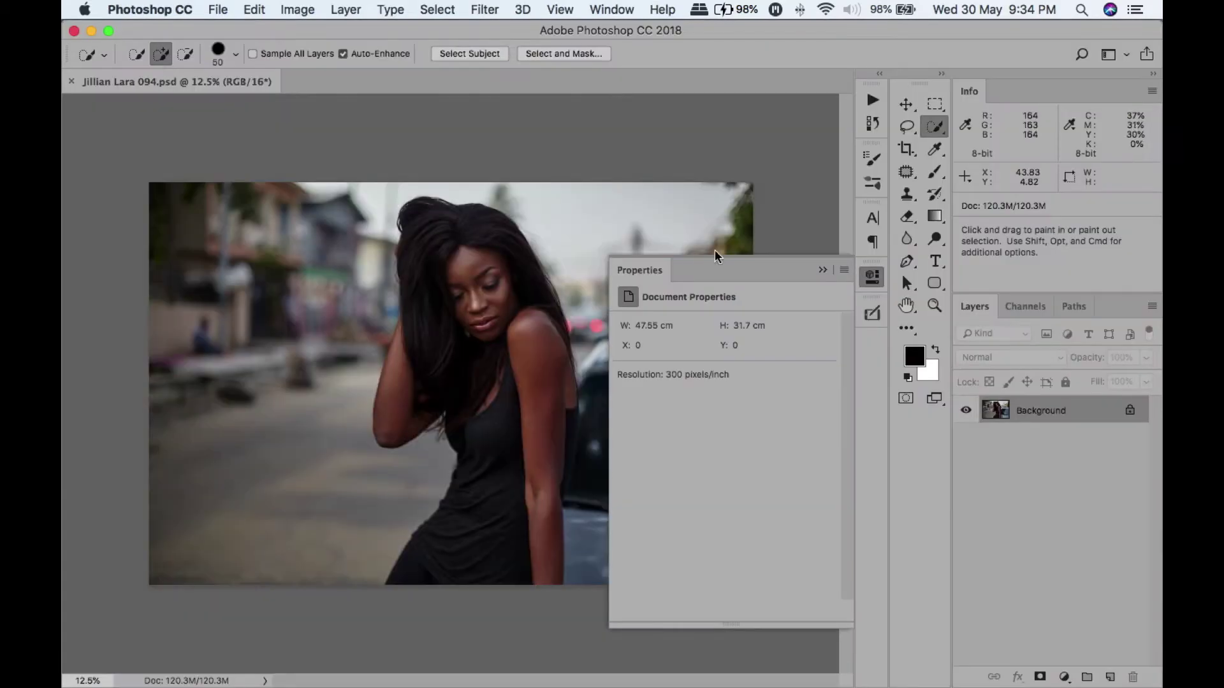
Close the Properties panel and duplicate the Background into Layer 1 with Cmd+J.
click(822, 271)
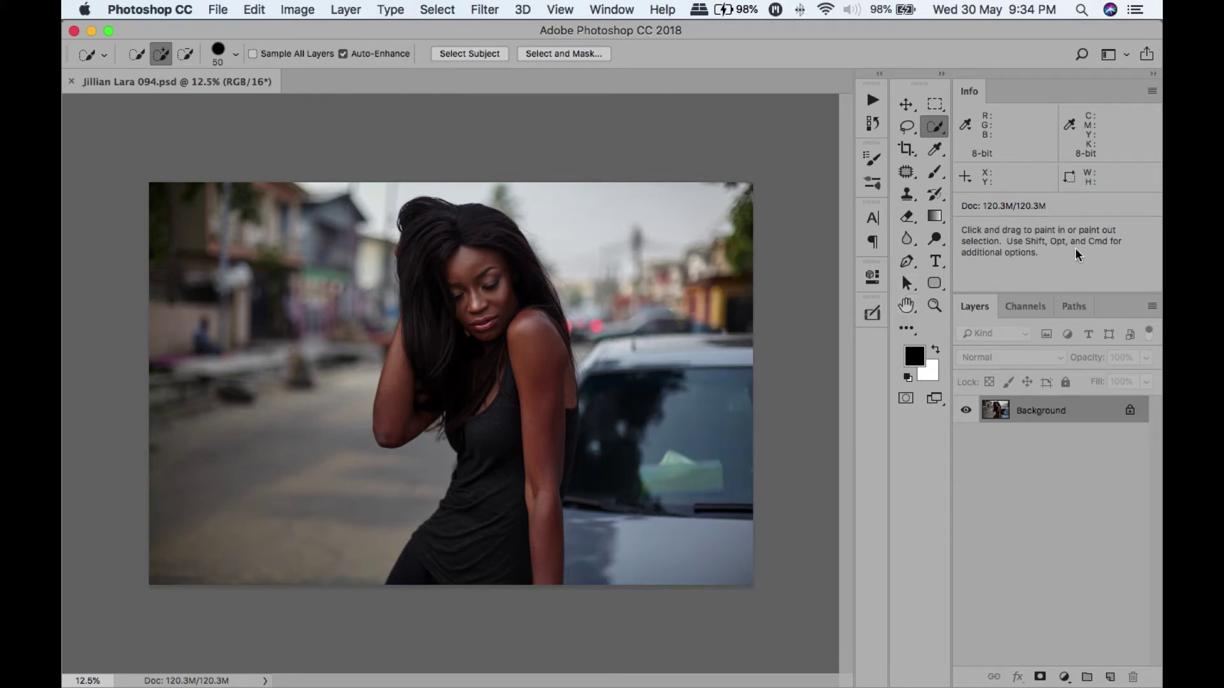
key(super+j)
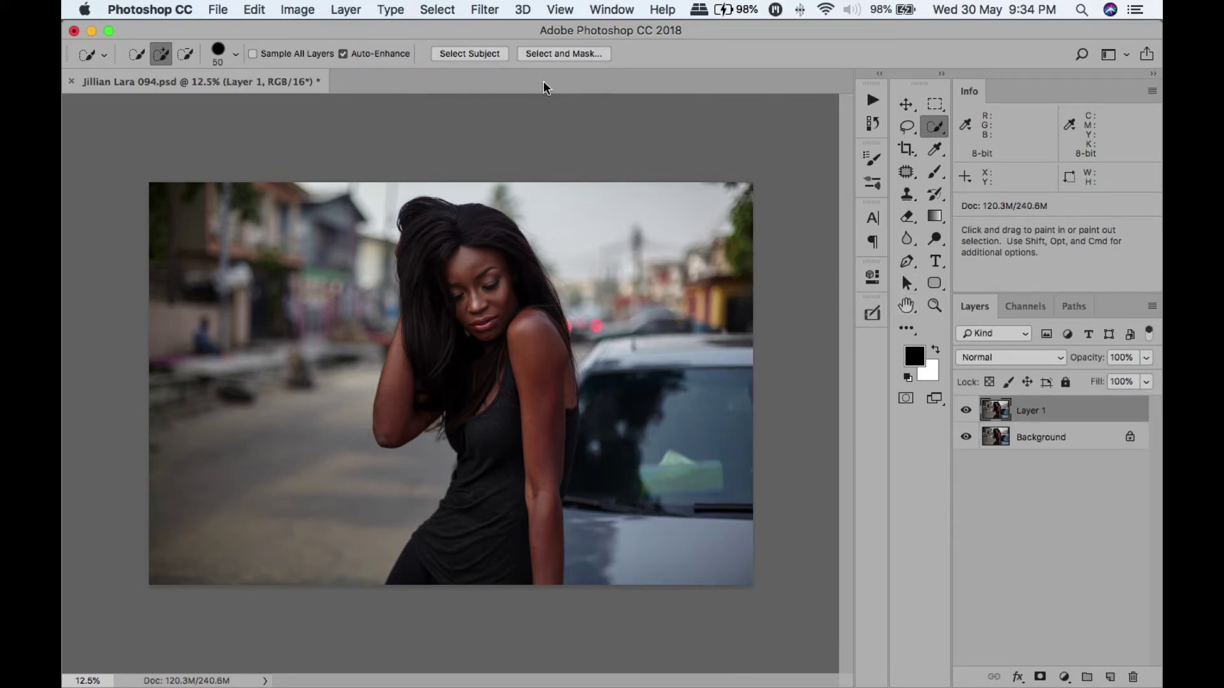
click(905, 172)
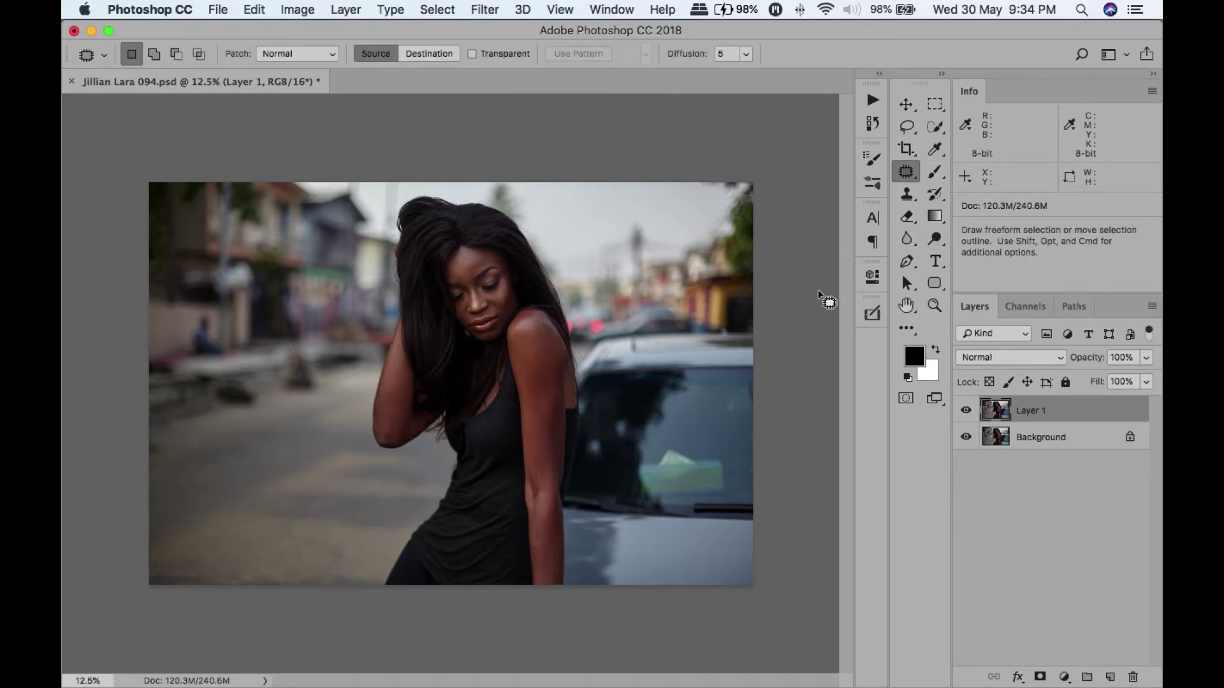
Zoom in and patch the small spots on the forearm.
key(super+plus)
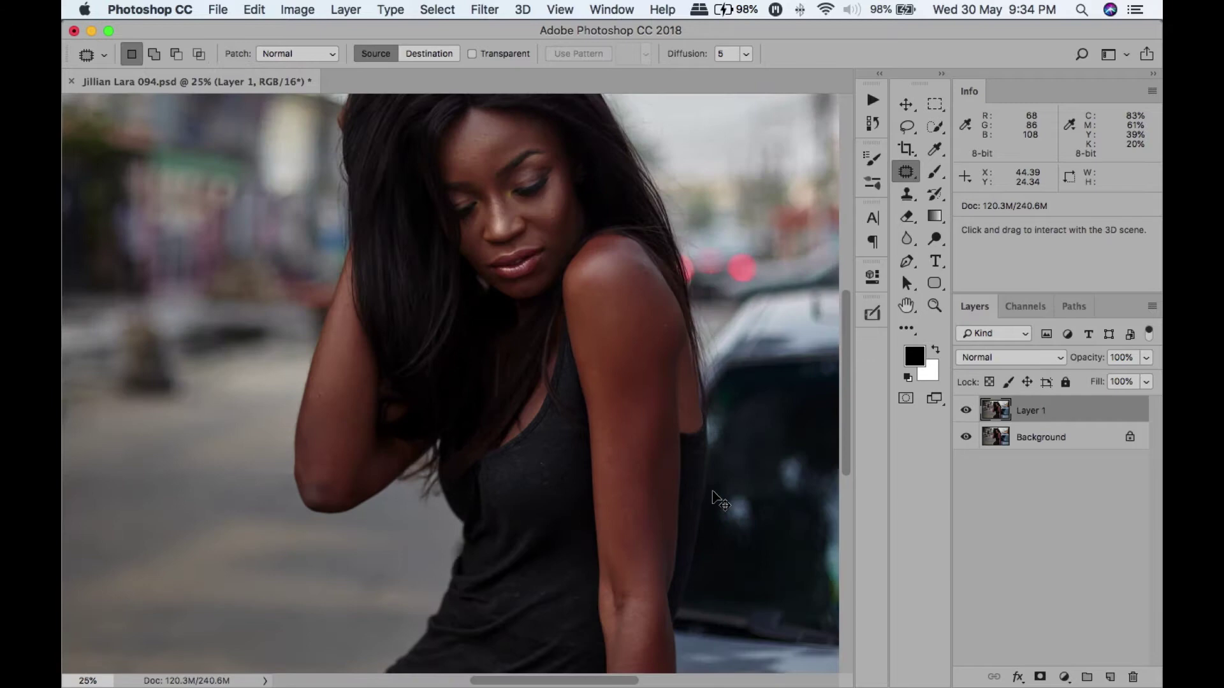
key(super+plus)
key(super+plus)
key(super+plus)
drag(259, 323, 593, 240)
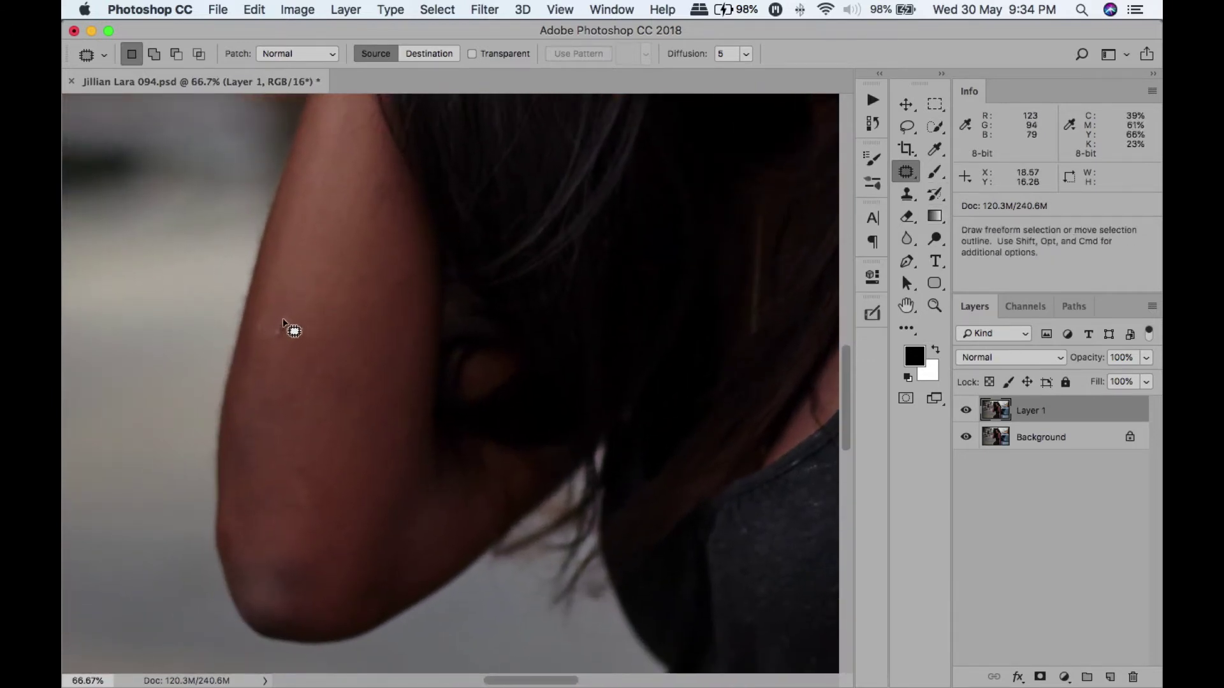
mouse_move(284, 320)
mouse_down()
mouse_move(276, 358)
mouse_move(281, 322)
mouse_up()
key(super+d)
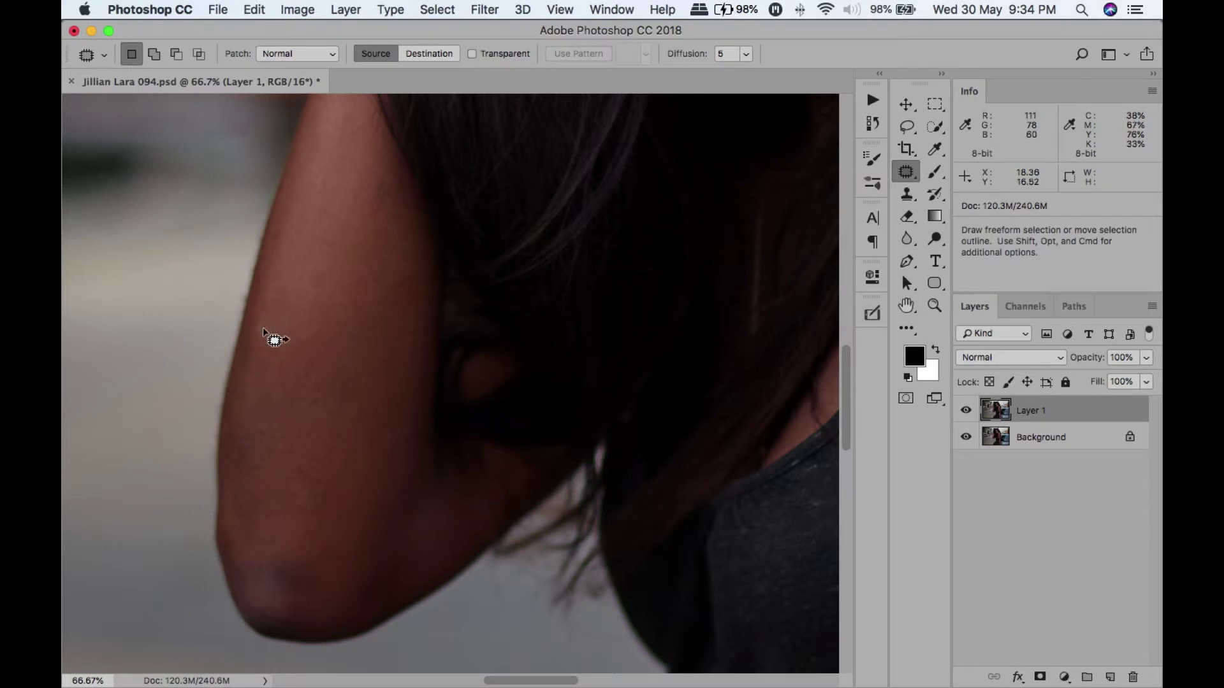
mouse_move(396, 333)
mouse_down()
mouse_move(401, 358)
mouse_move(398, 335)
mouse_up()
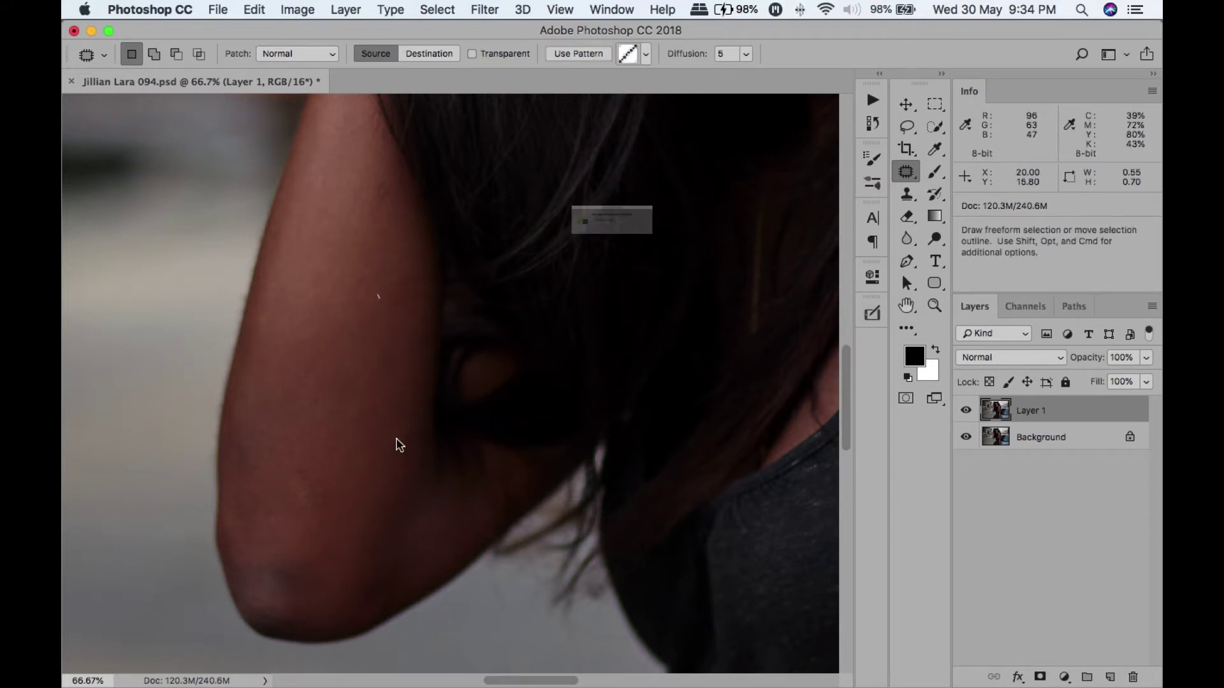
click(730, 263)
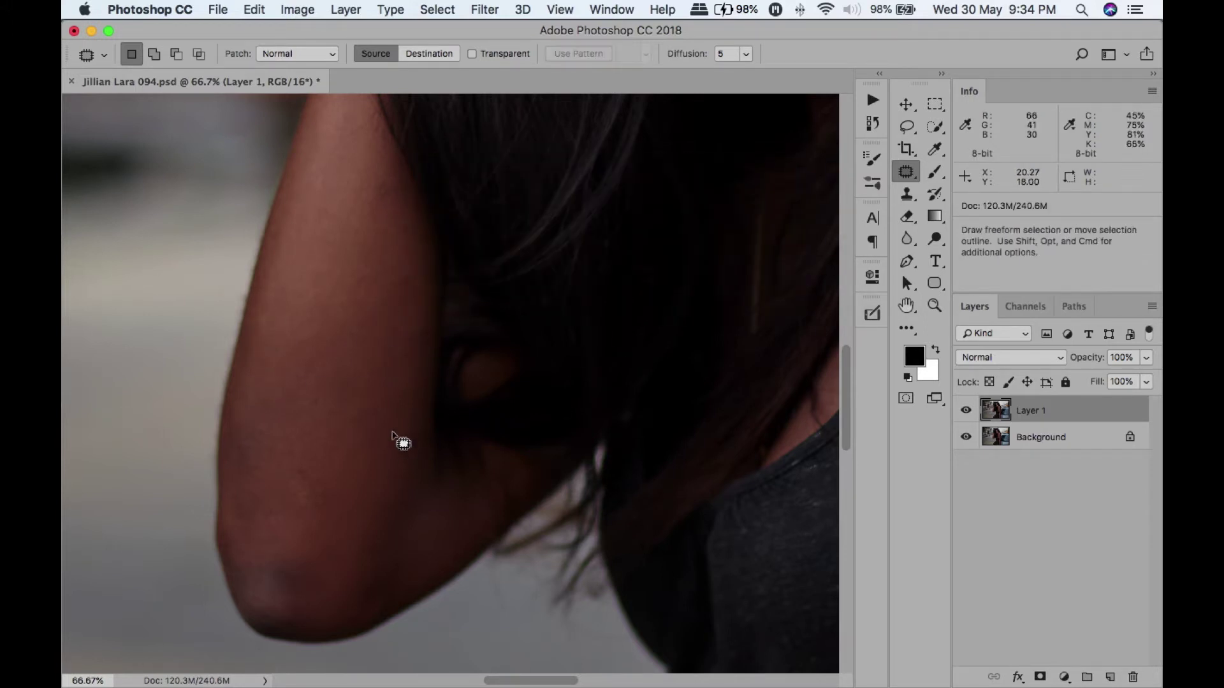
mouse_move(402, 443)
mouse_down()
mouse_move(415, 465)
mouse_move(396, 364)
mouse_up()
Patch a blemish on the forehead, then zoom in closely on the forehead.
mouse_move(418, 274)
mouse_down()
mouse_move(406, 408)
mouse_move(240, 475)
mouse_move(268, 510)
mouse_up()
mouse_move(385, 276)
mouse_down()
mouse_move(420, 251)
mouse_move(408, 261)
mouse_up()
key(super+d)
key(super+=)
key(super+=)
key(super+=)
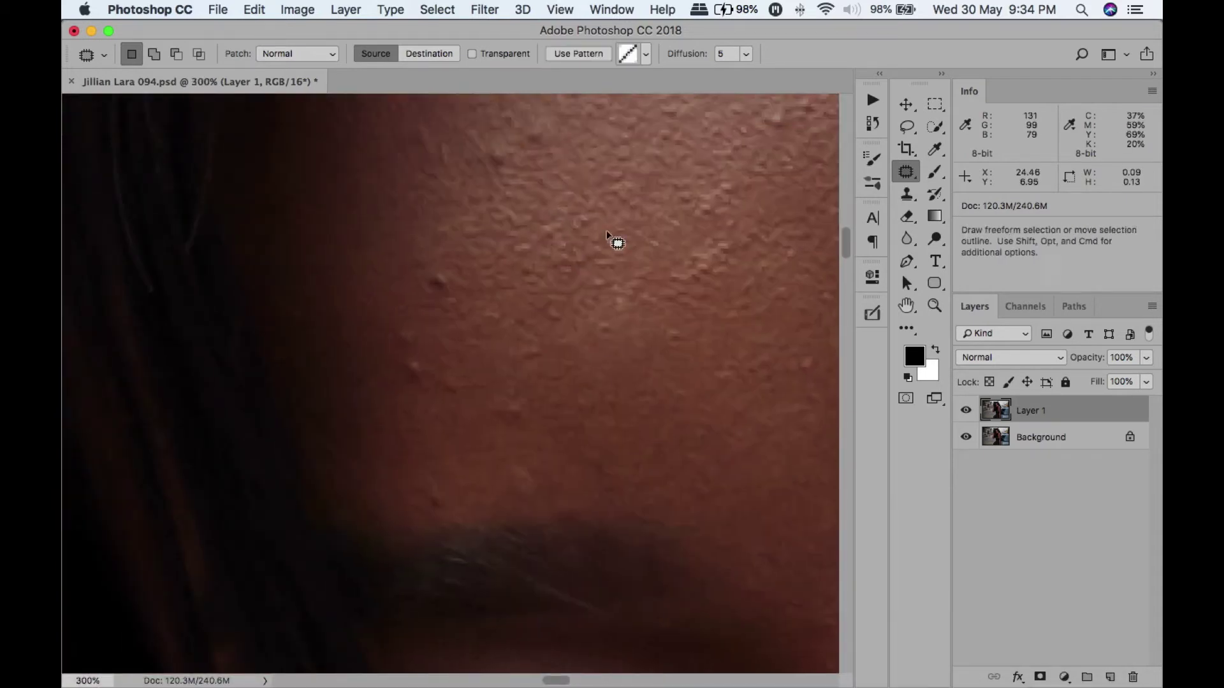
drag(540, 421, 538, 422)
scroll(613, 392, up, 5)
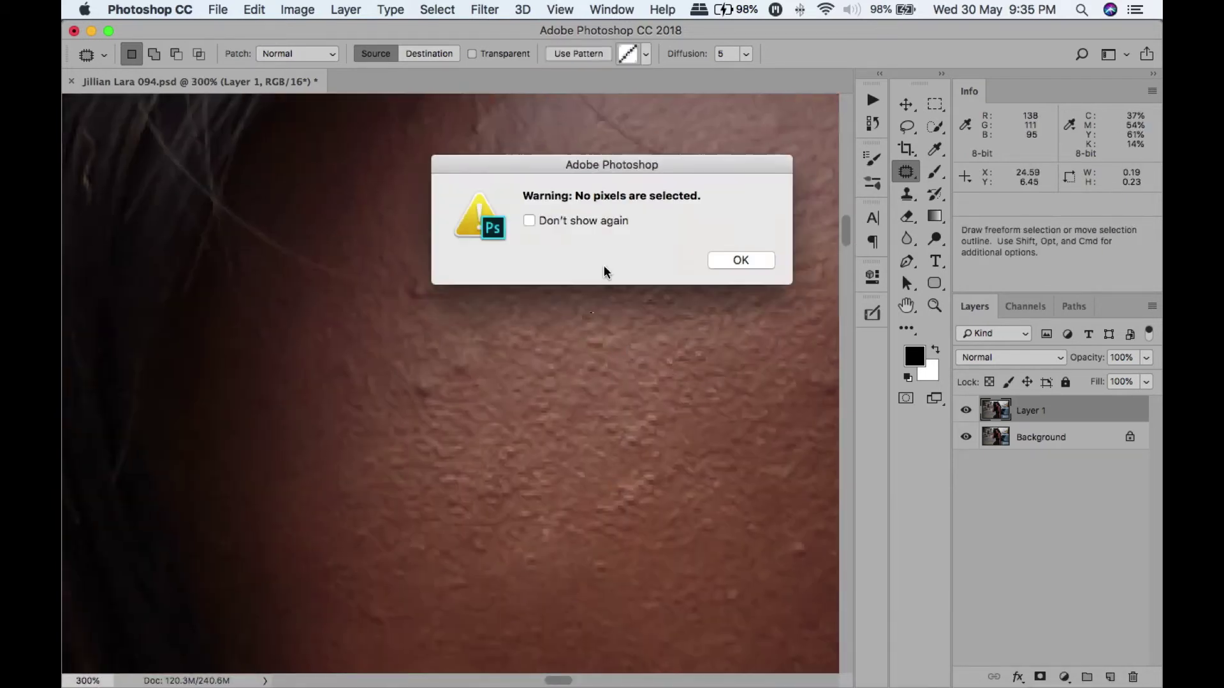
key(Return)
Patch the remaining forehead blemishes.
mouse_move(677, 184)
mouse_down()
mouse_move(711, 198)
mouse_move(478, 347)
mouse_up()
scroll(500, 268, down, 10)
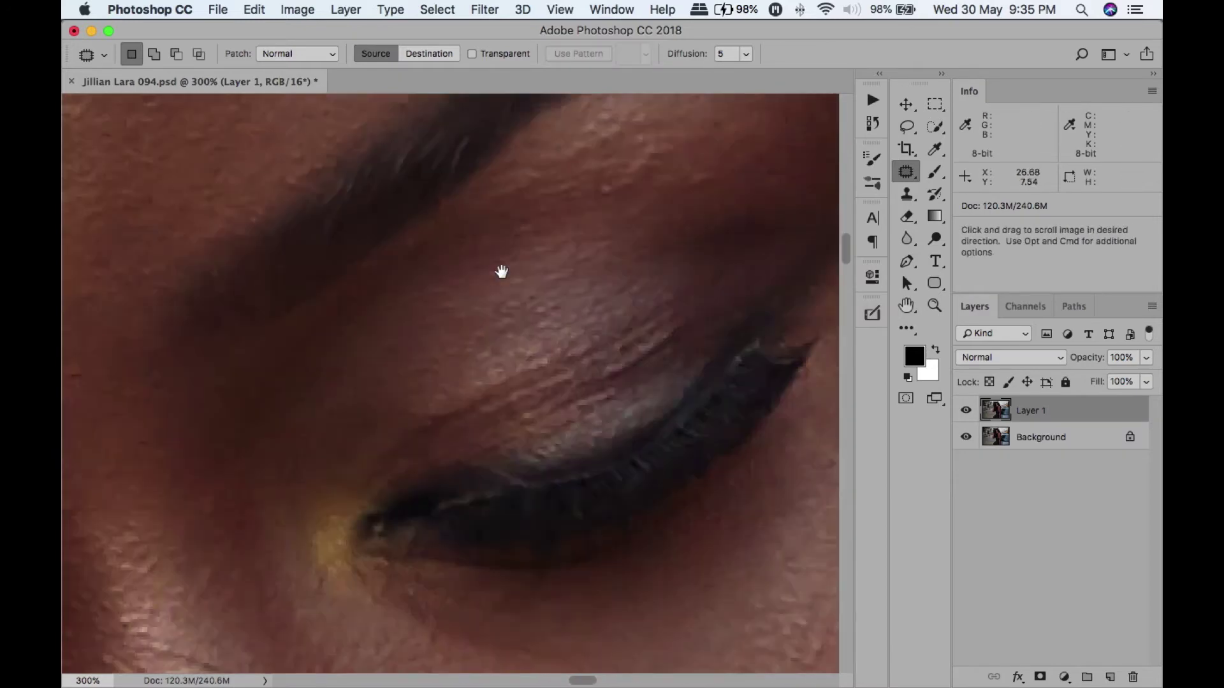
click(568, 445)
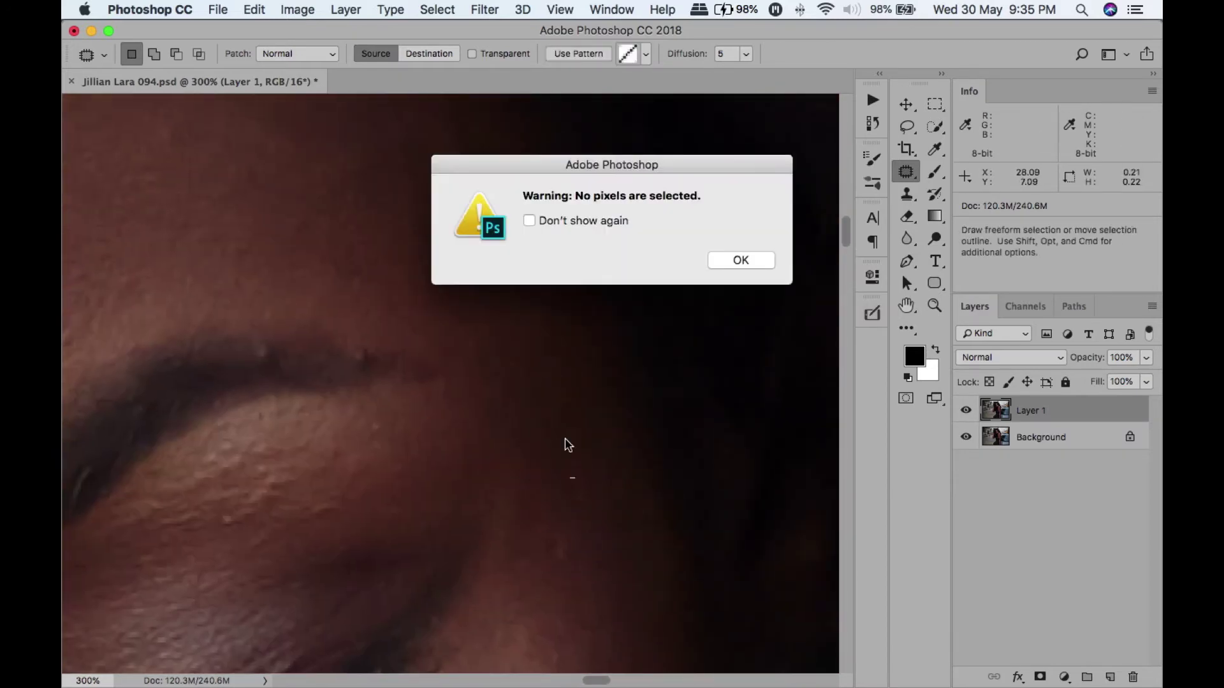
key(Return)
scroll(555, 405, down, 5)
scroll(516, 249, up, 5)
drag(516, 248, 579, 246)
scroll(628, 250, down, 10)
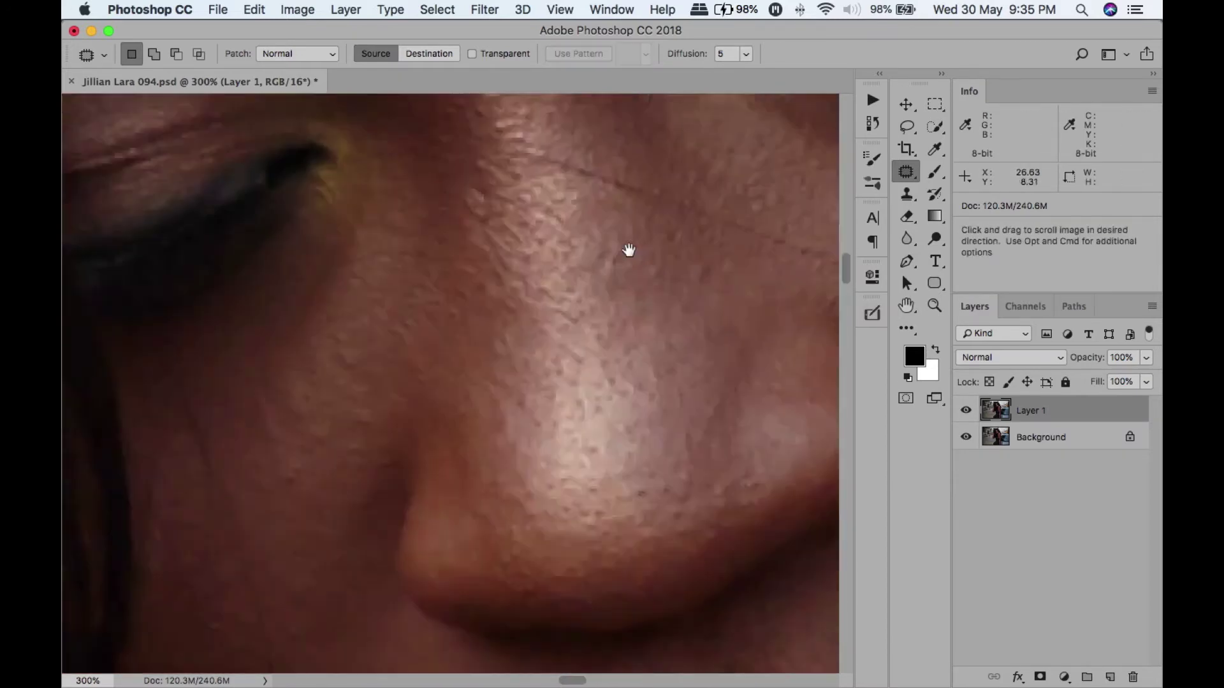
scroll(628, 250, down, 10)
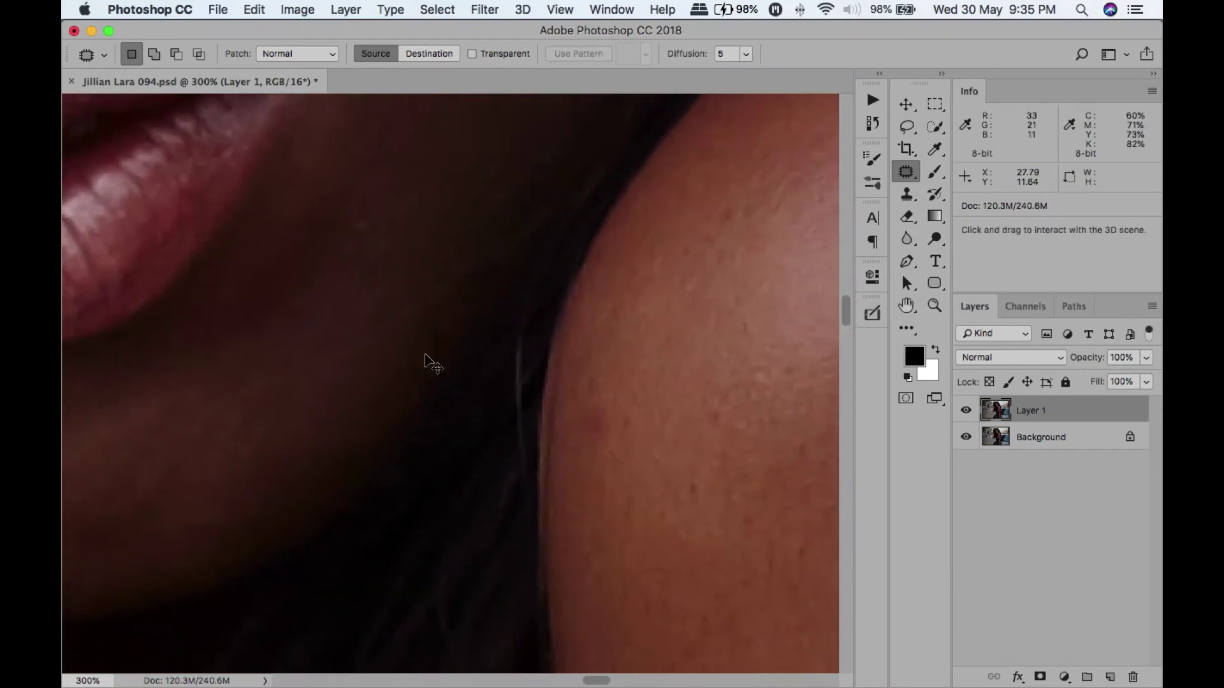
Patch the blemishes on the shoulder with nearby clean skin.
key(super+minus)
key(super+minus)
key(super+minus)
key(super+minus)
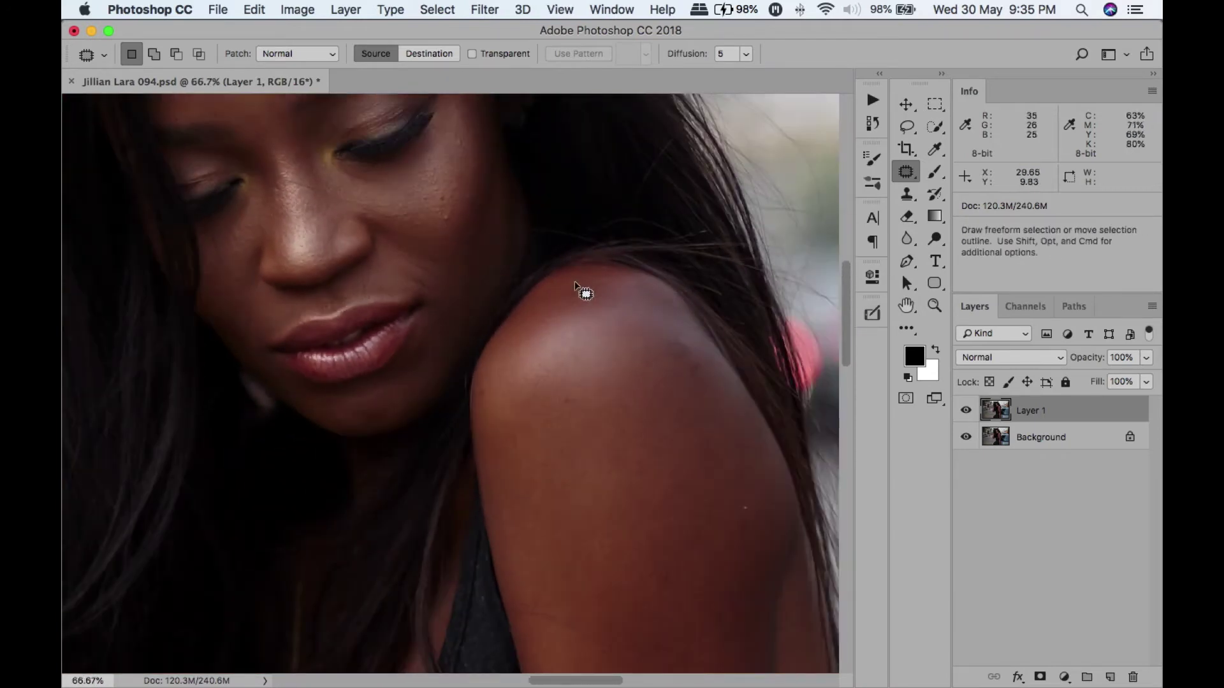
mouse_move(680, 343)
mouse_down()
mouse_move(719, 363)
mouse_move(681, 344)
mouse_move(708, 442)
mouse_up()
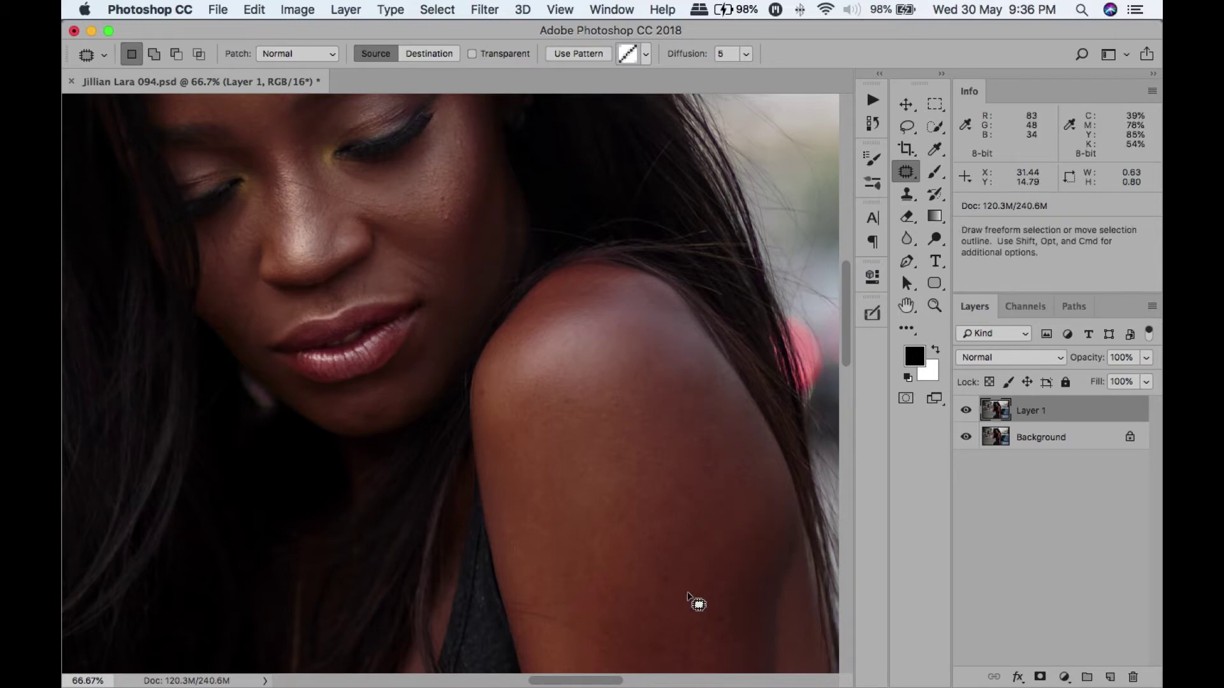
key(super+d)
drag(710, 512, 644, 382)
mouse_move(648, 314)
mouse_down()
mouse_move(656, 355)
mouse_move(630, 428)
mouse_up()
key(super+d)
Patch the blemishes along the arm and forearm.
scroll(613, 414, down, 10)
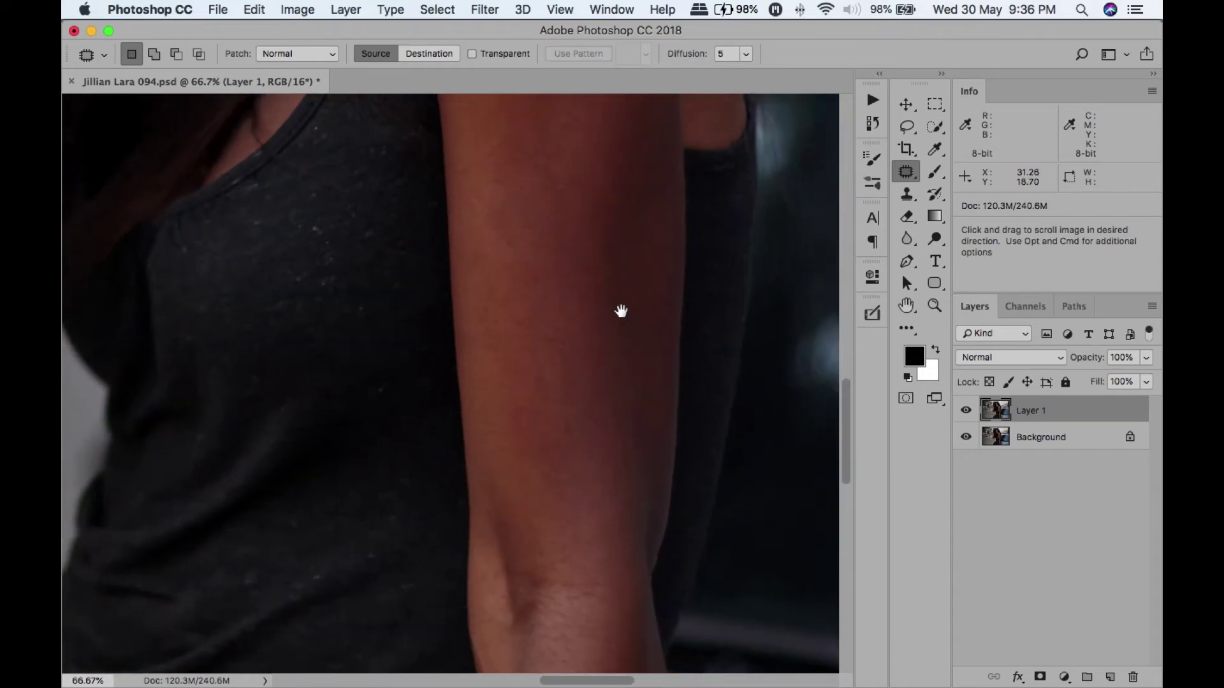
mouse_move(631, 264)
mouse_down()
mouse_move(636, 281)
mouse_move(634, 202)
mouse_up()
key(super+d)
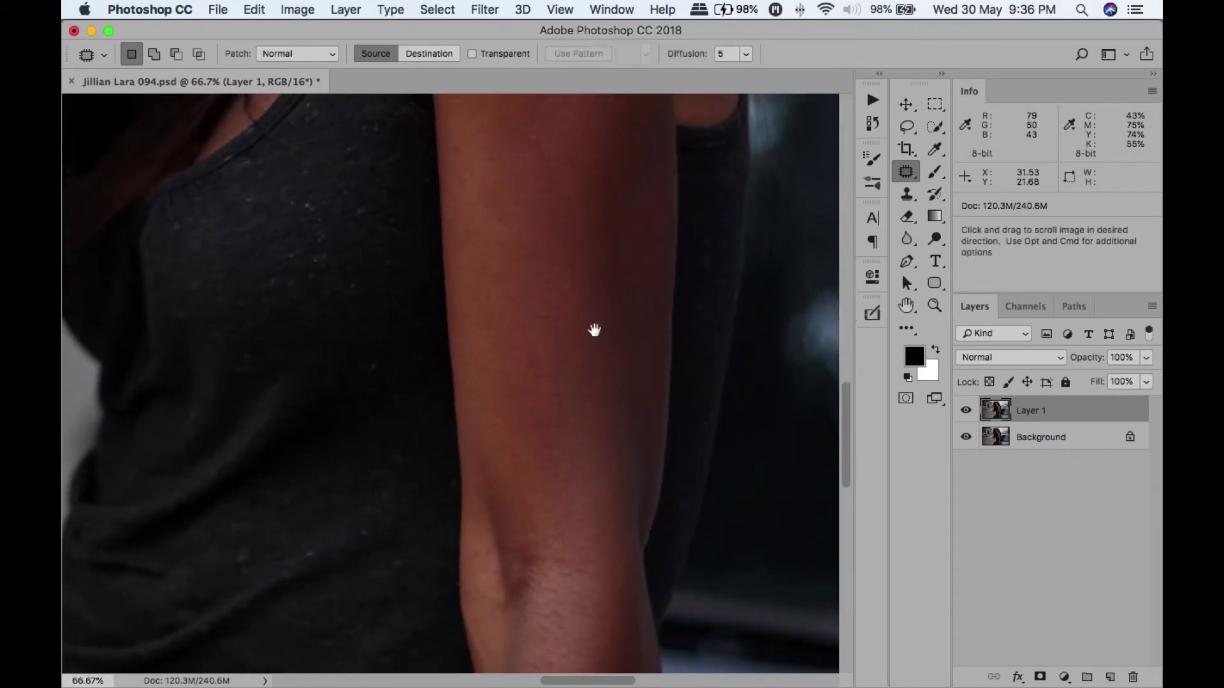
scroll(574, 380, down, 6)
drag(574, 379, 585, 195)
mouse_move(511, 389)
mouse_down()
mouse_move(527, 456)
mouse_move(558, 491)
mouse_up()
key(super+d)
drag(578, 372, 694, 418)
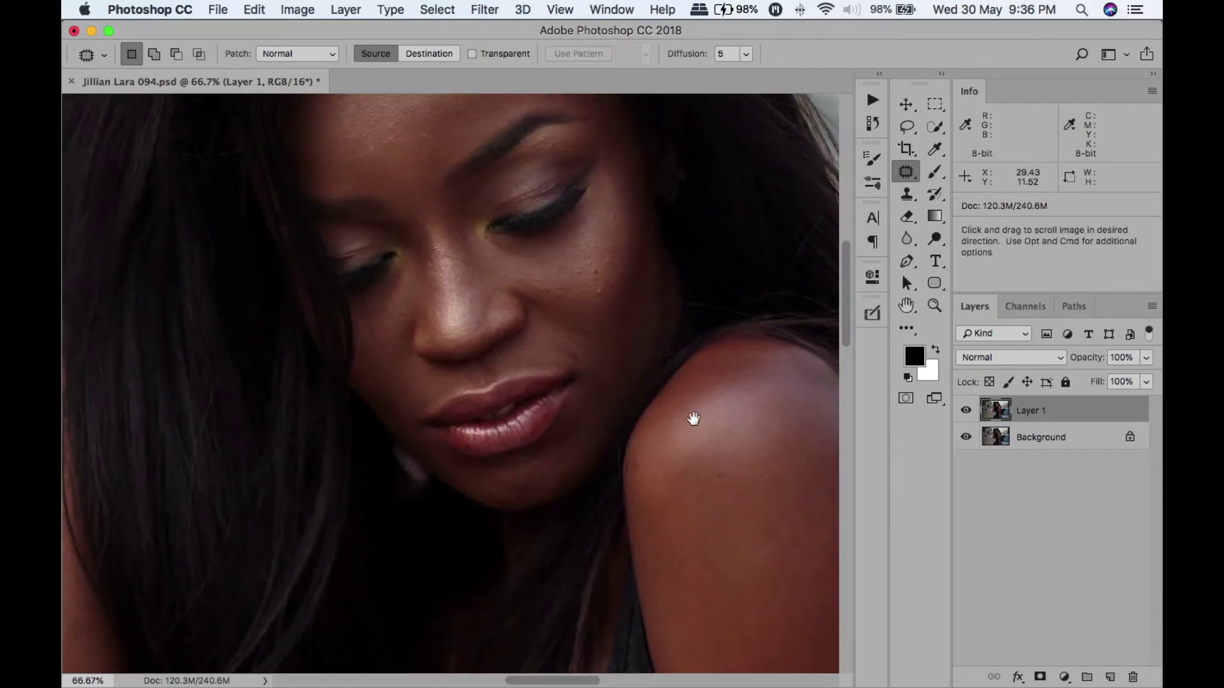
Zoom to 300% and patch the cheek blemishes, then zoom back to 33.3%.
key(super+equal)
key(super+equal)
key(super+equal)
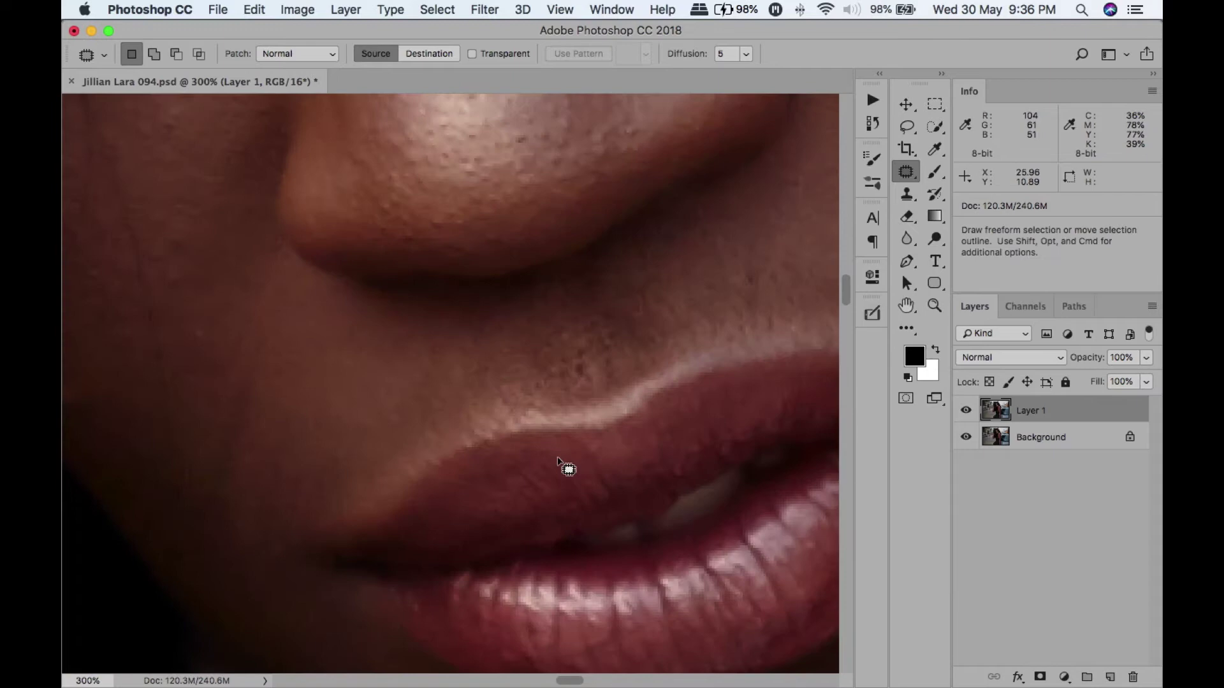
scroll(601, 284, up, 10)
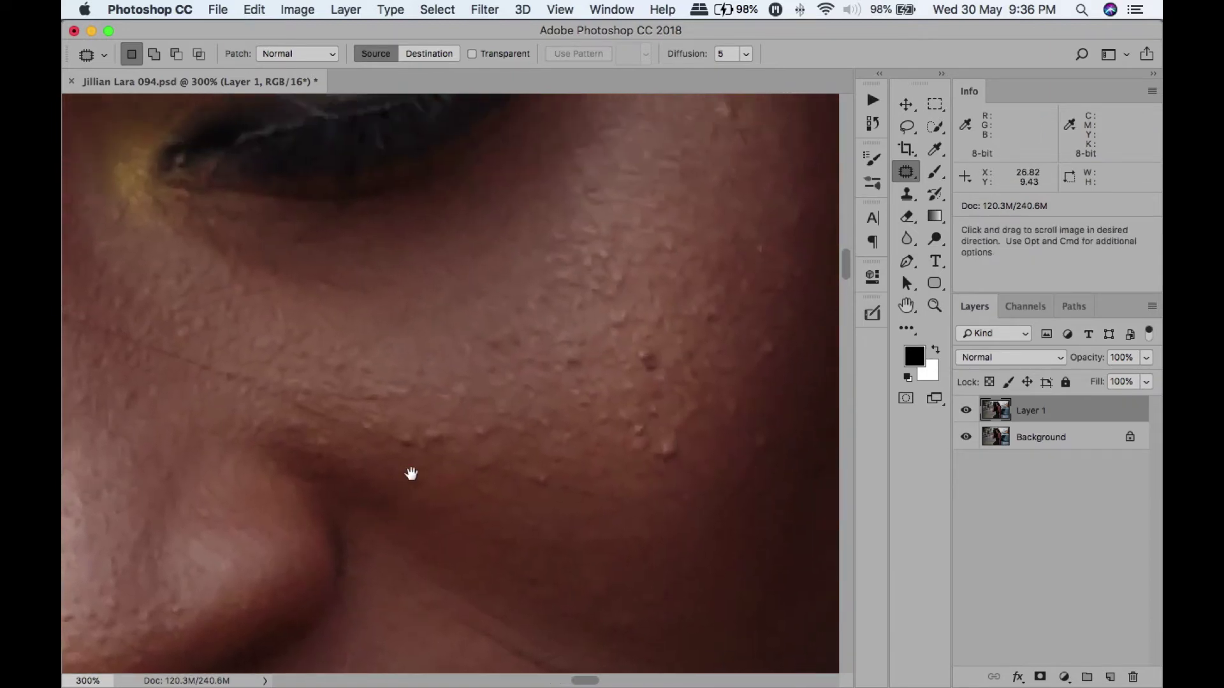
drag(628, 537, 797, 364)
key(Return)
click(730, 255)
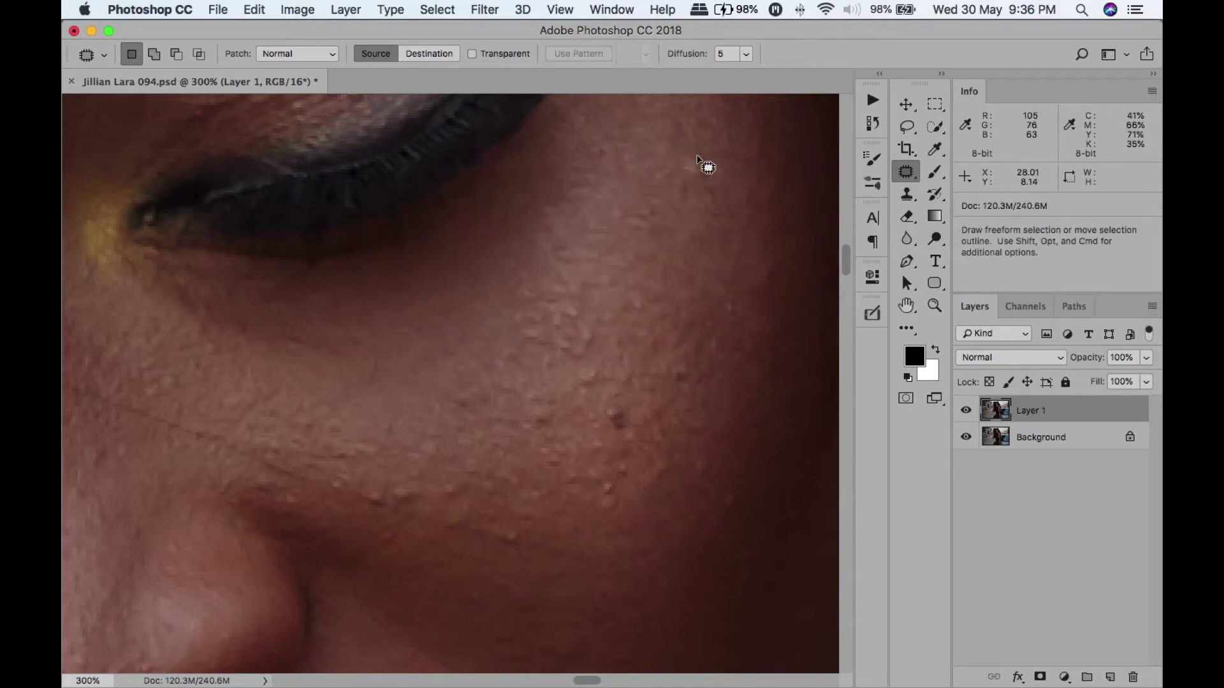
mouse_move(696, 158)
mouse_down()
mouse_move(716, 178)
mouse_move(705, 246)
mouse_move(732, 276)
mouse_up()
key(super+d)
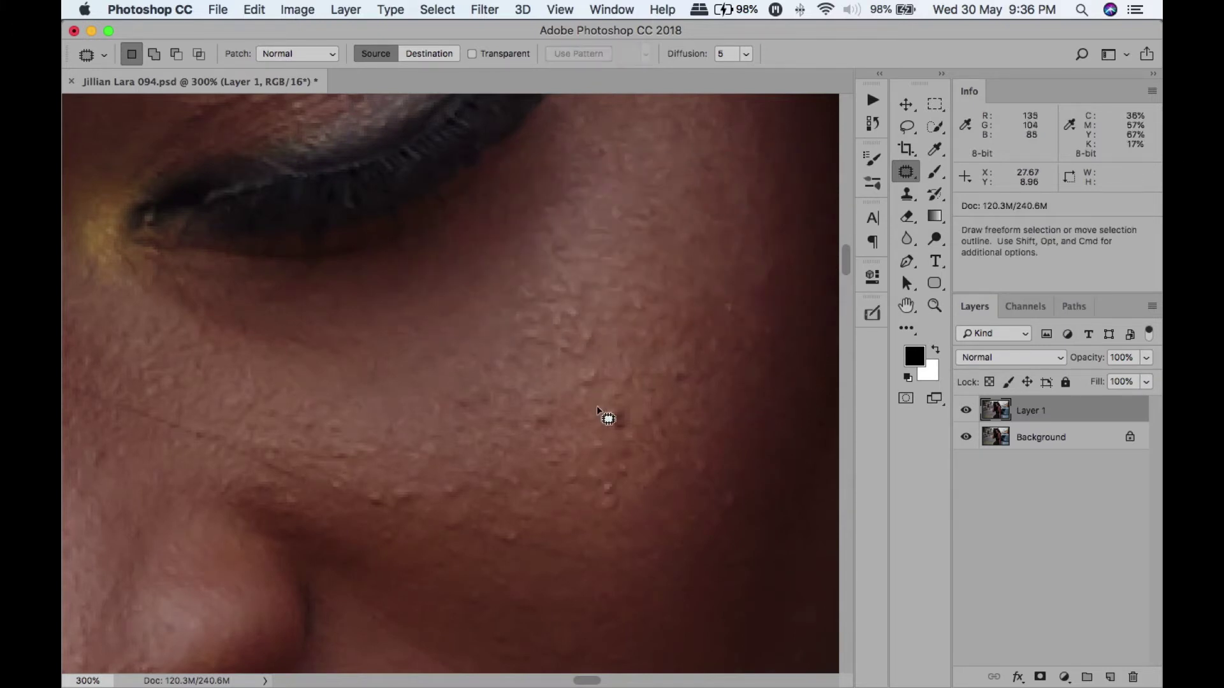
mouse_move(597, 411)
mouse_down()
mouse_move(631, 408)
mouse_move(632, 347)
mouse_up()
key(super+d)
key(super+minus)
key(super+minus)
key(super+minus)
key(super+minus)
key(super+minus)
key(super+minus)
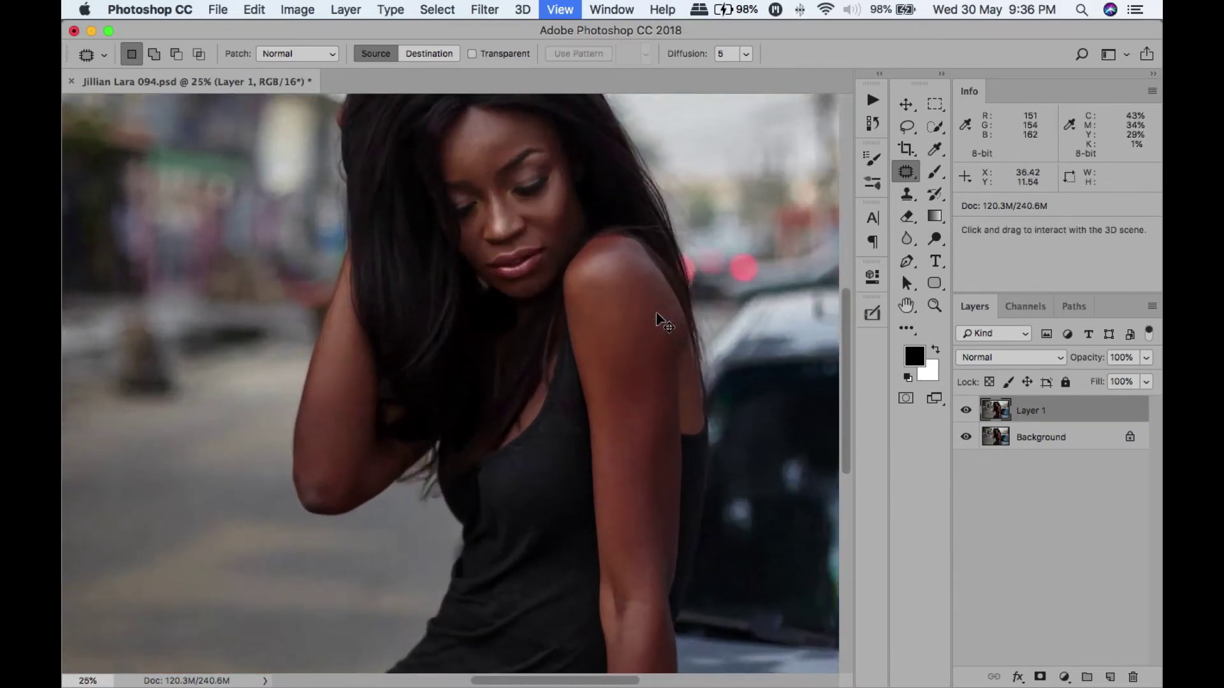
key(super+plus)
drag(528, 484, 615, 578)
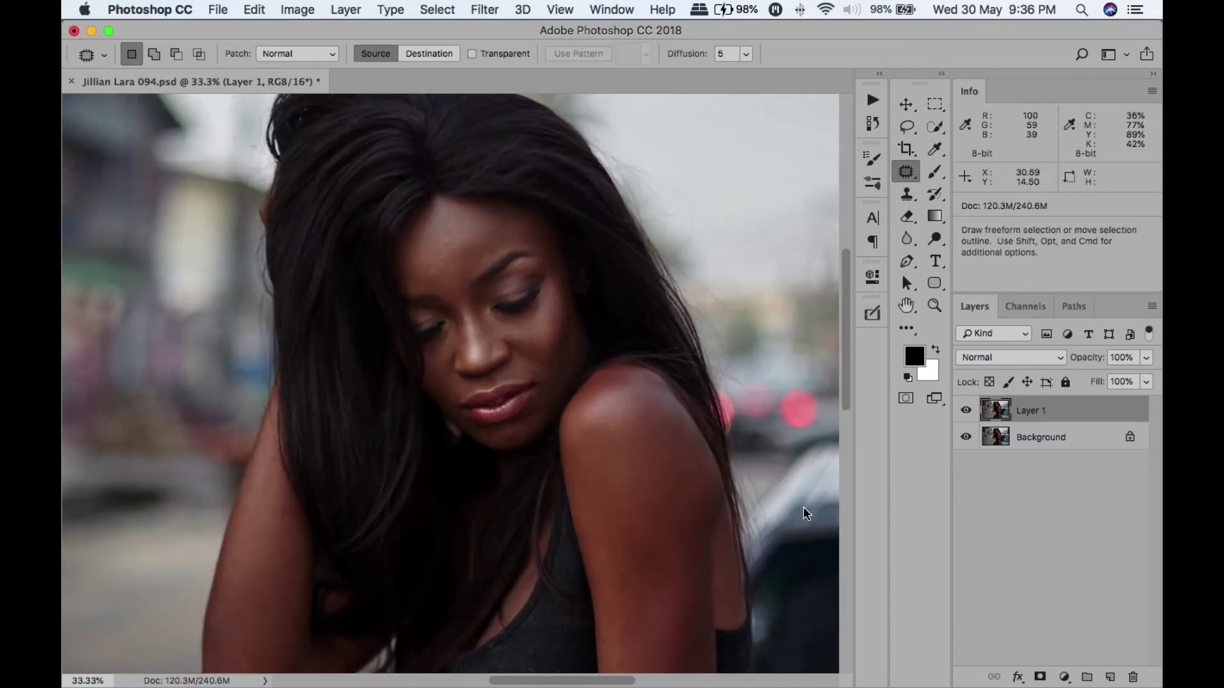
Toggle Layer 1 off and on to compare, then open the Ultimate Retouch 3.5 panel.
click(969, 412)
click(969, 412)
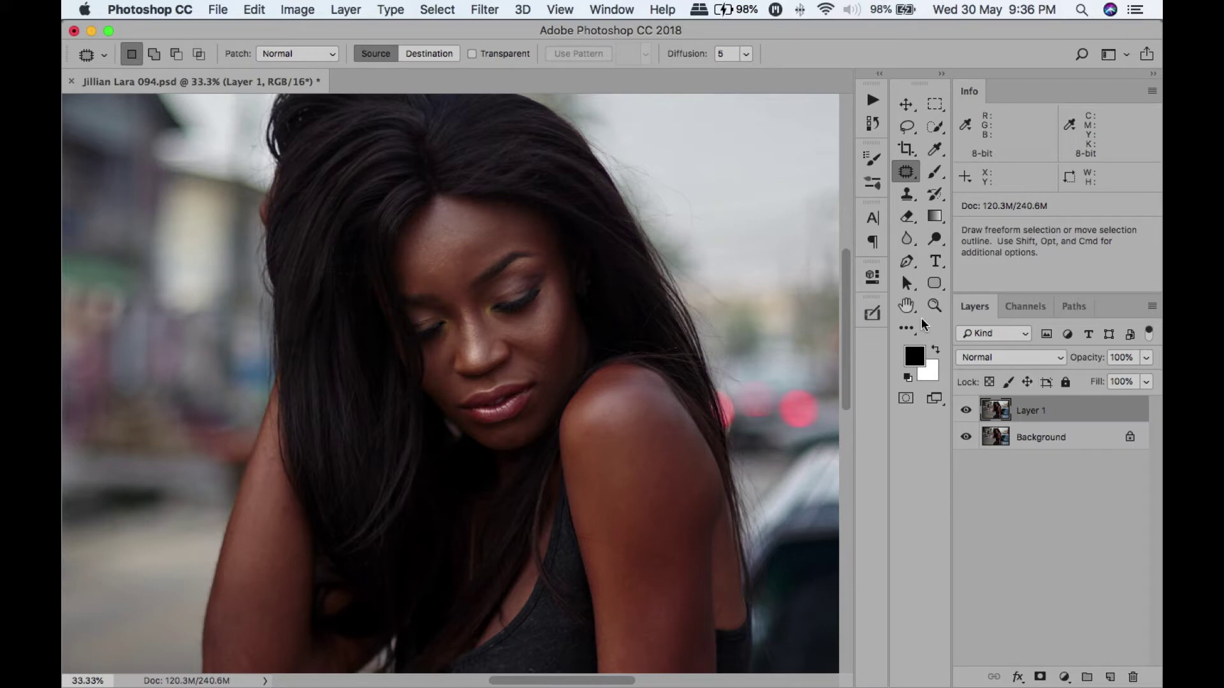
click(873, 313)
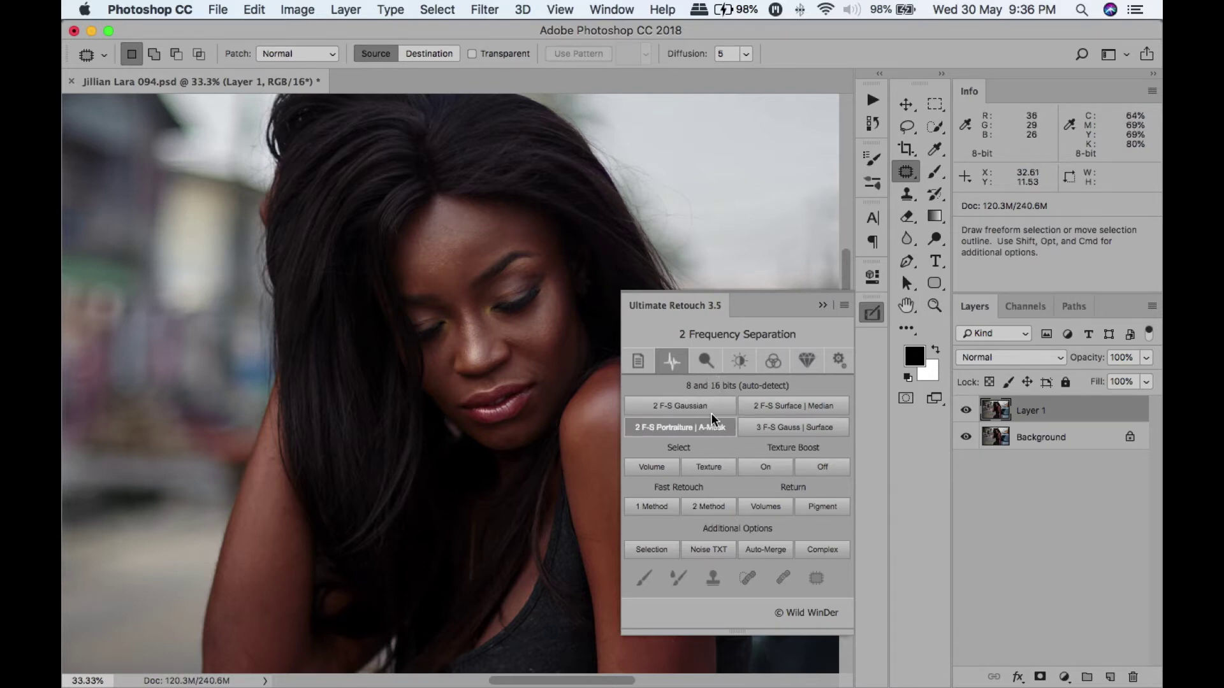
Run Ultimate Retouch's 2 F-S Gaussian with an 8-pixel Gaussian Blur radius.
click(722, 411)
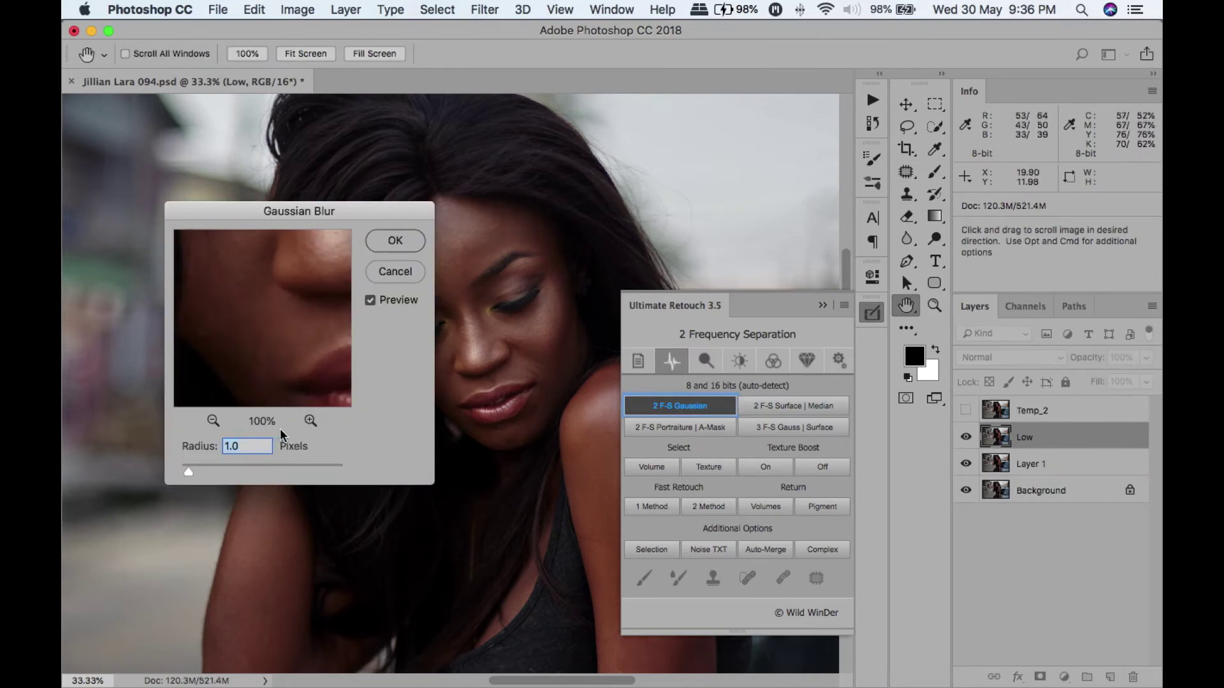
text(8)
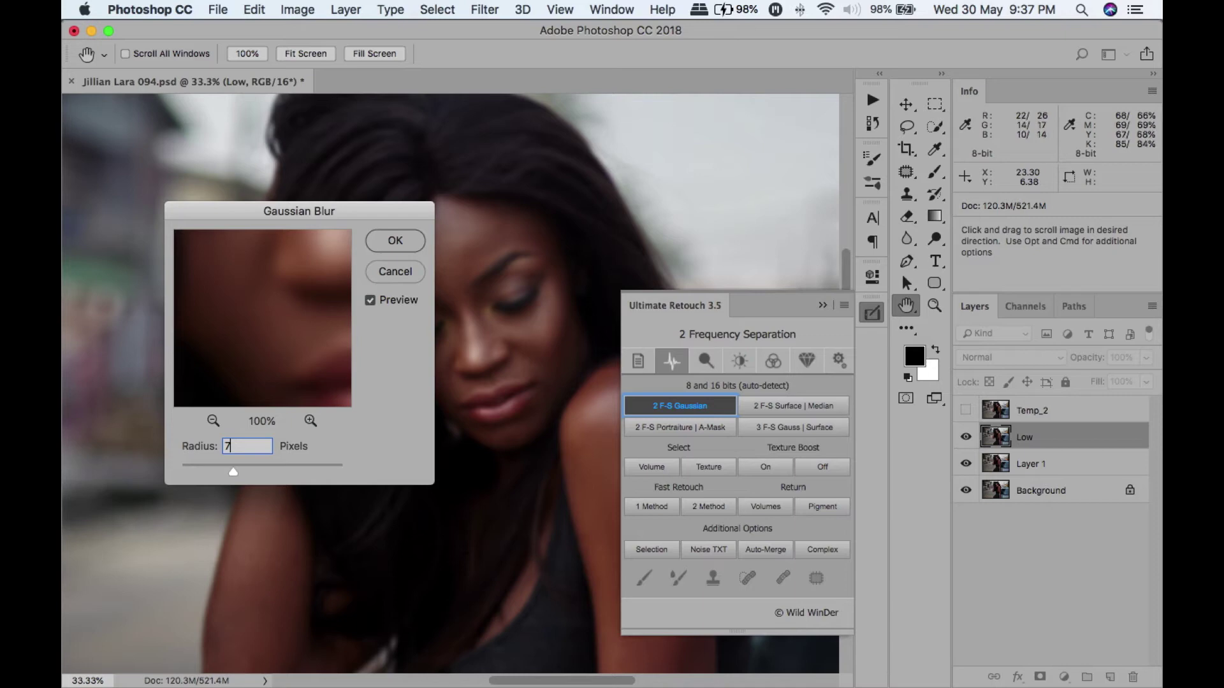
key(Return)
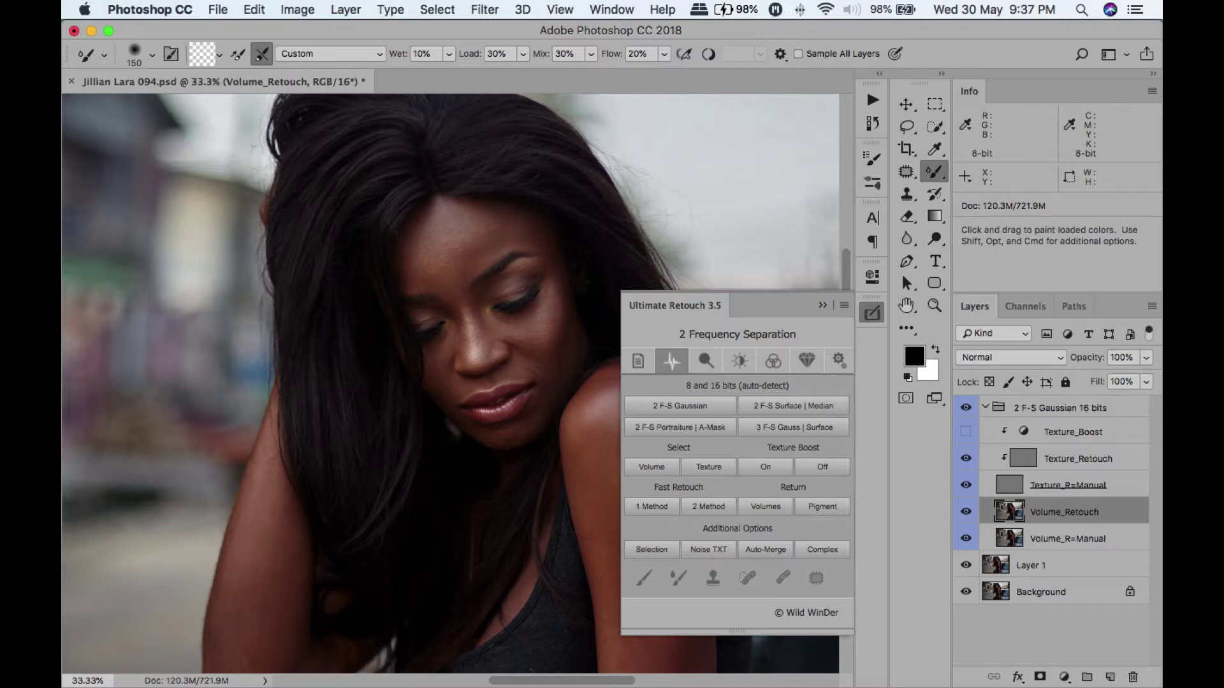
Launch Filter > Imagenomic > Portraiture 3.
click(485, 9)
mouse_move(693, 395)
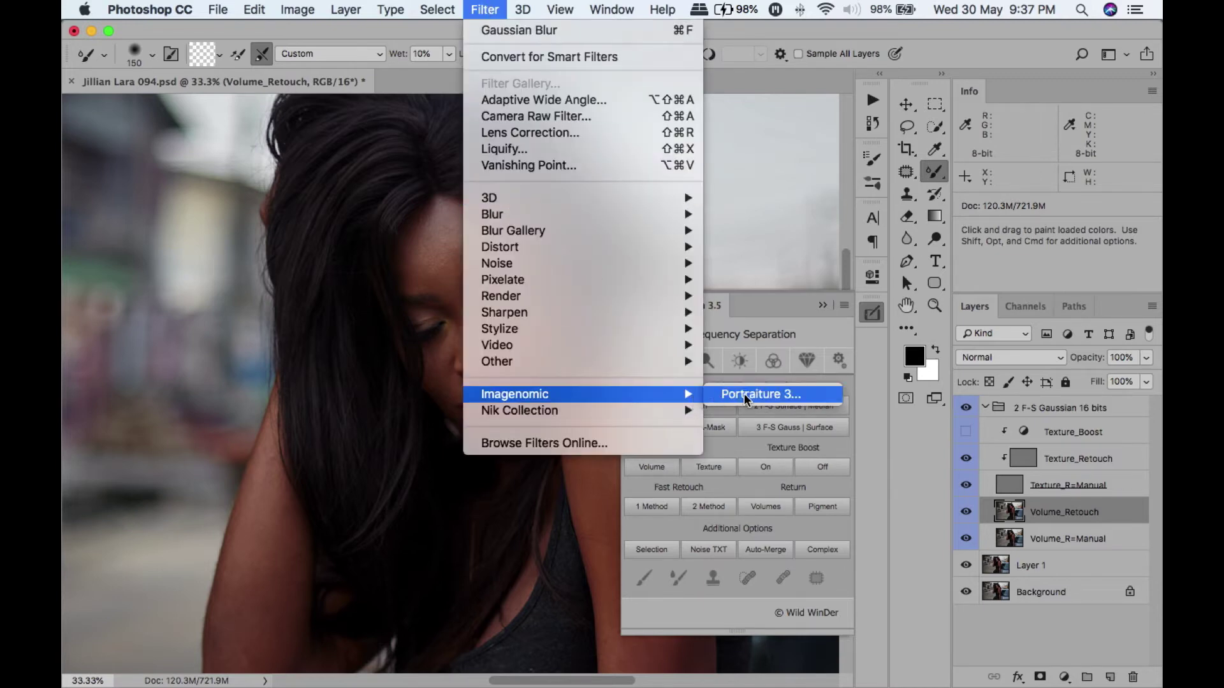
click(775, 395)
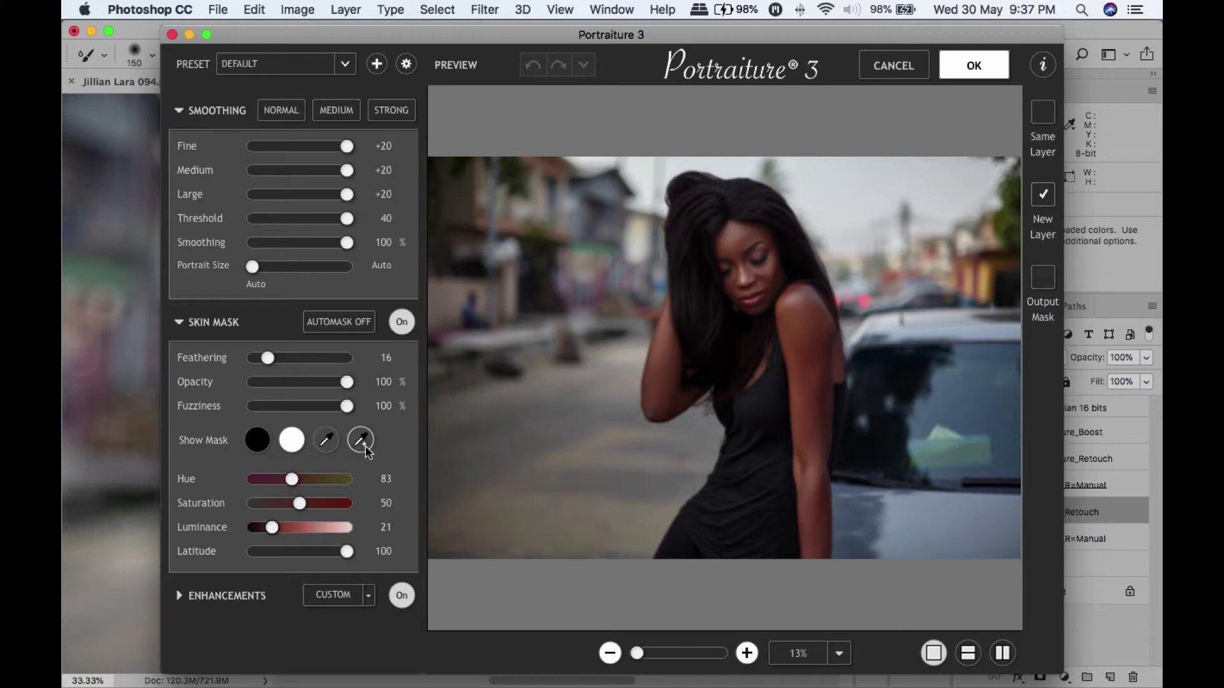
Sample the face and shoulder skin for the Portraiture mask and apply the smoothing.
click(329, 446)
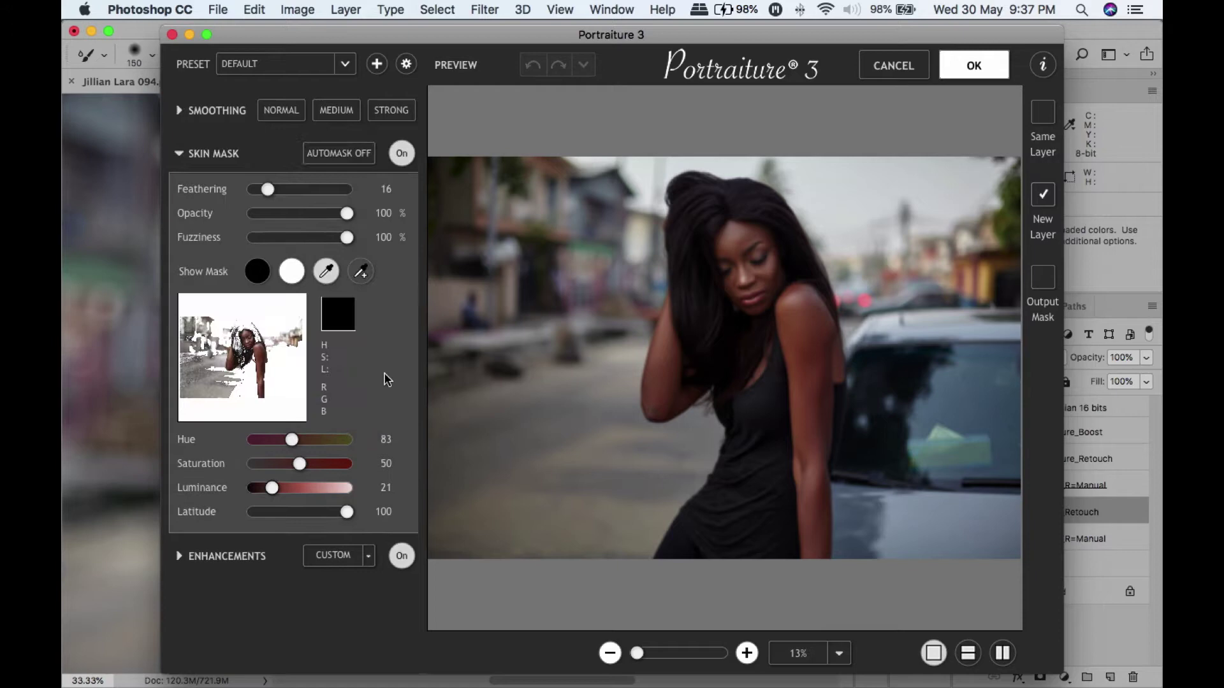
click(748, 244)
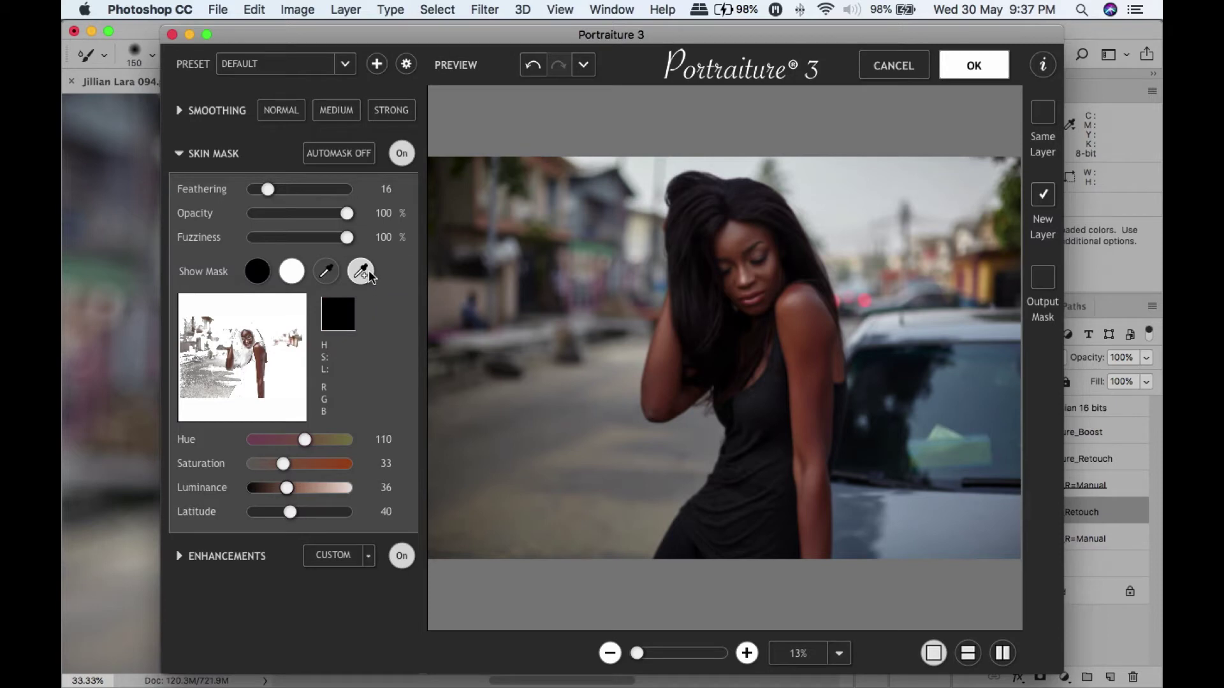
click(736, 234)
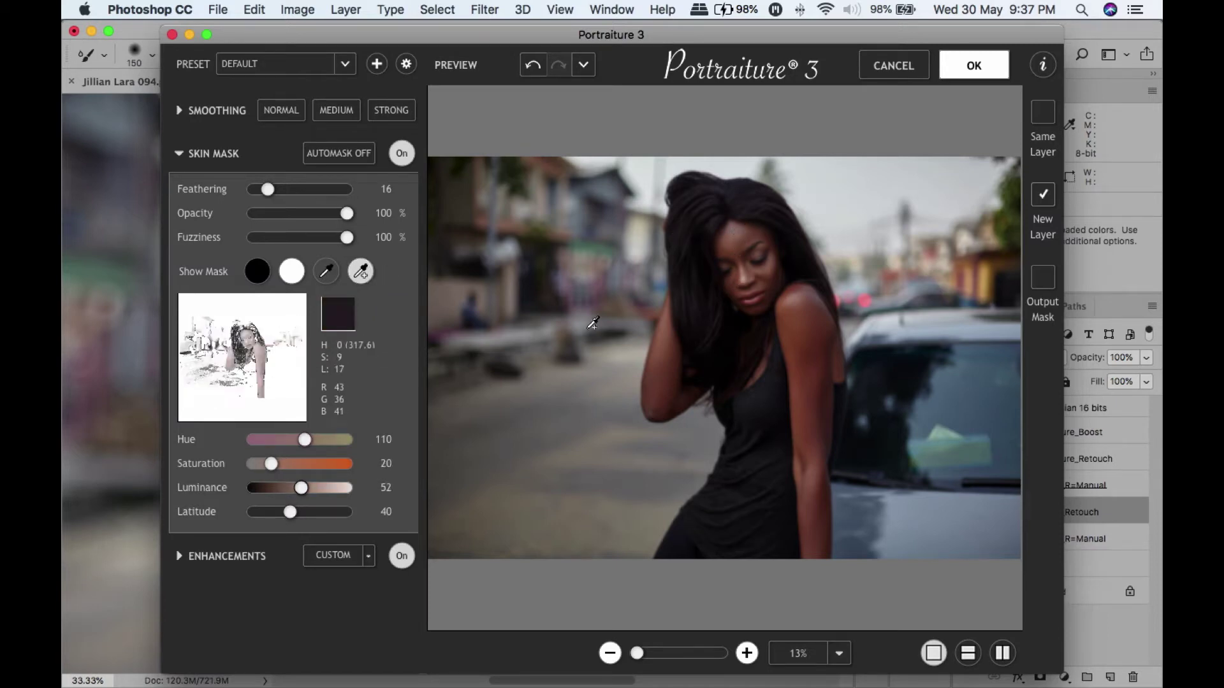
click(820, 367)
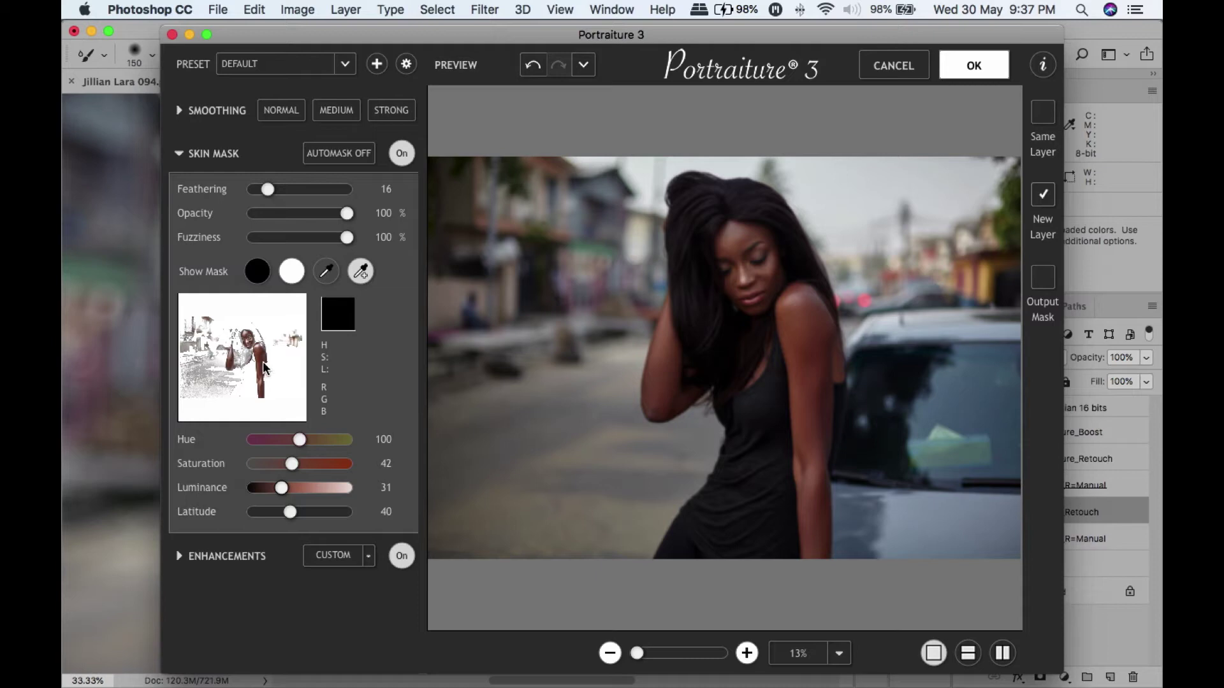
click(981, 70)
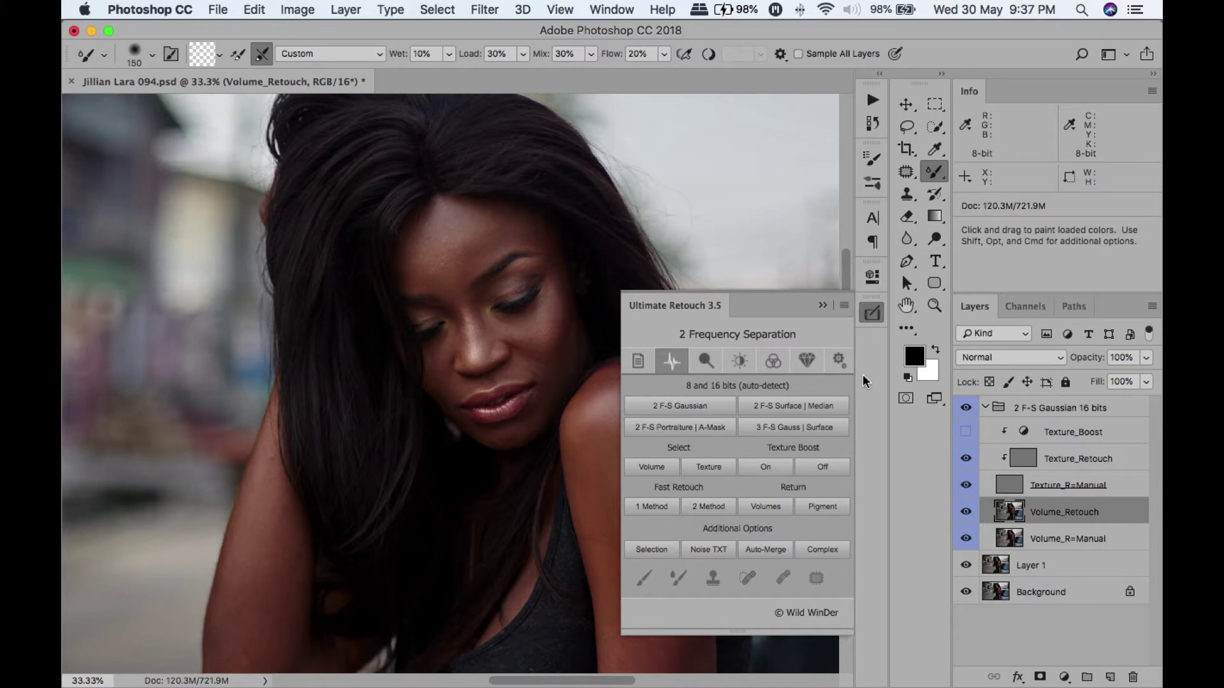
Duplicate Volume_Retouch, give the copy a black hide-all mask, and set a 100 brush.
key(super+j)
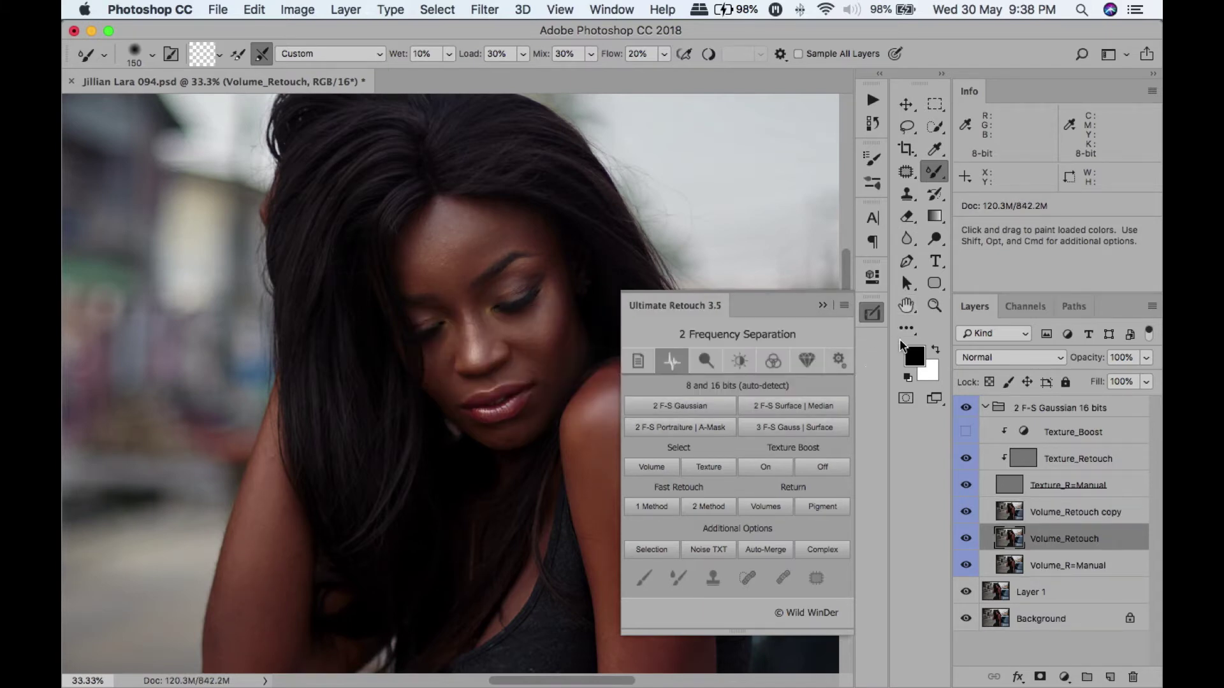
click(1075, 517)
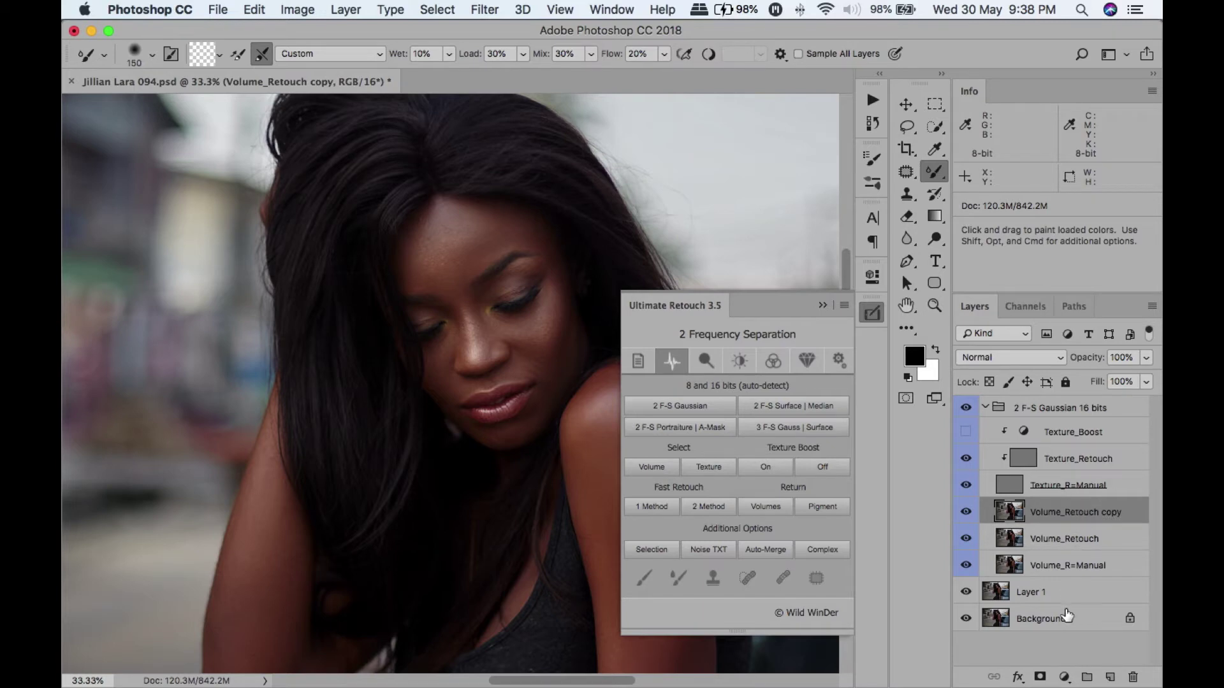
alt+click(1041, 677)
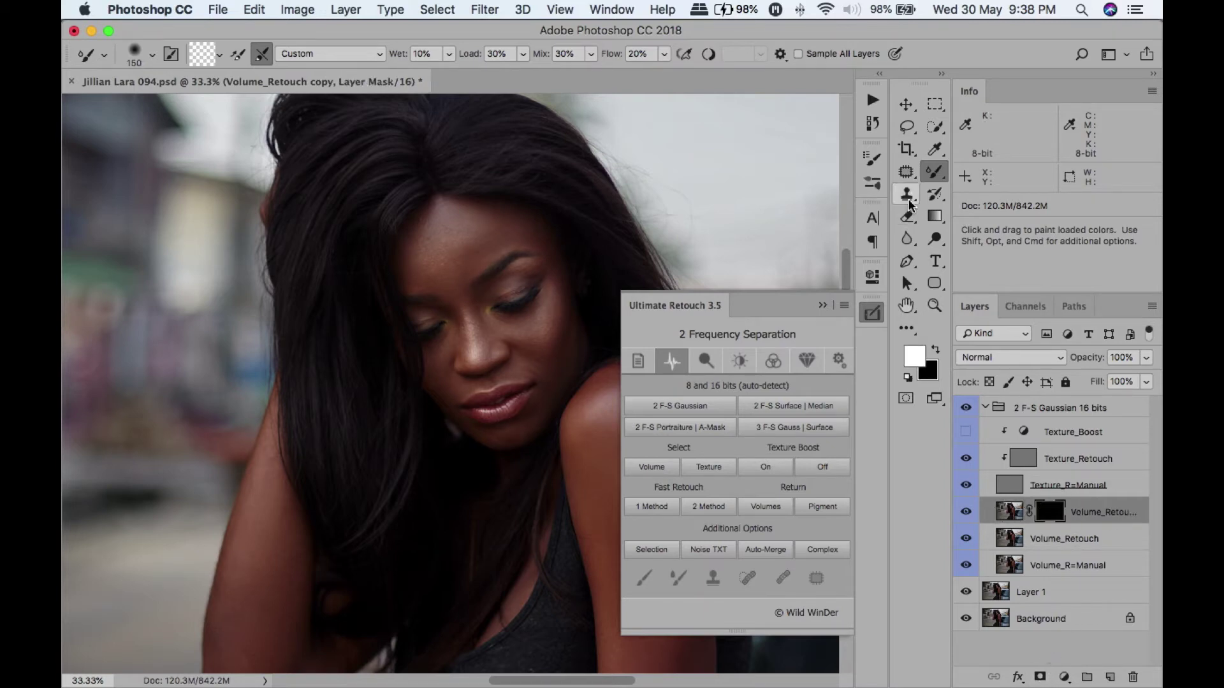
key(shift+b)
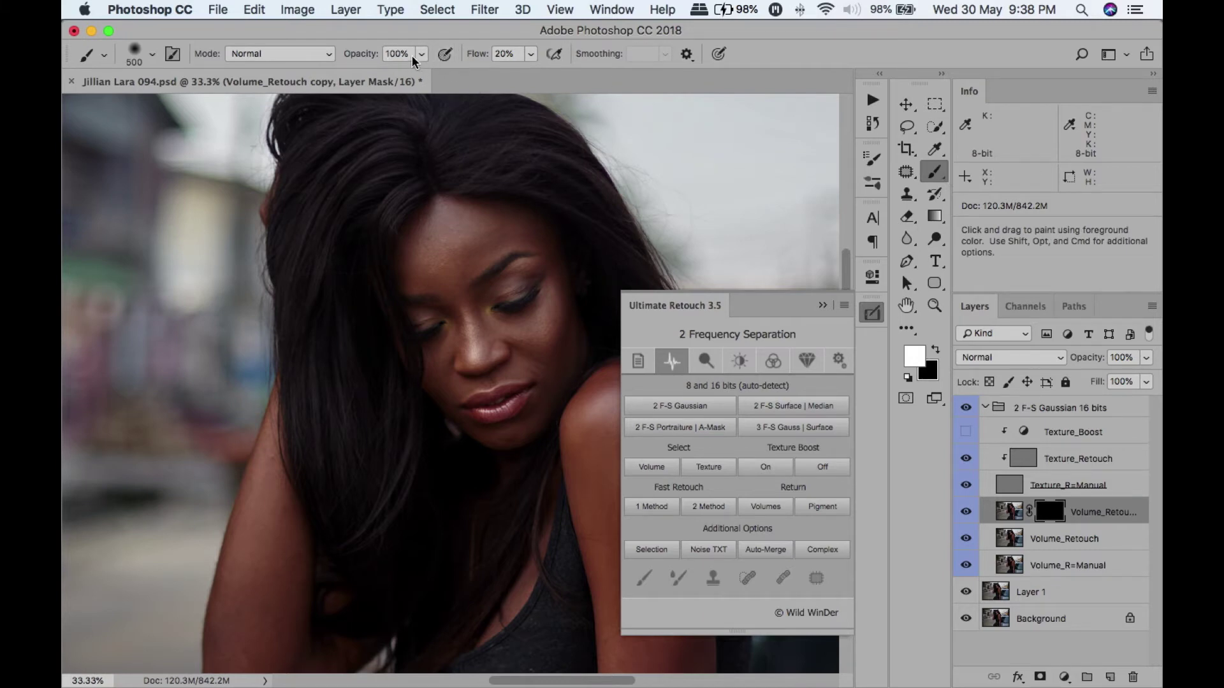
key(bracketleft)
key(bracketleft)
key(bracketleft)
key(bracketleft)
key(bracketleft)
key(bracketleft)
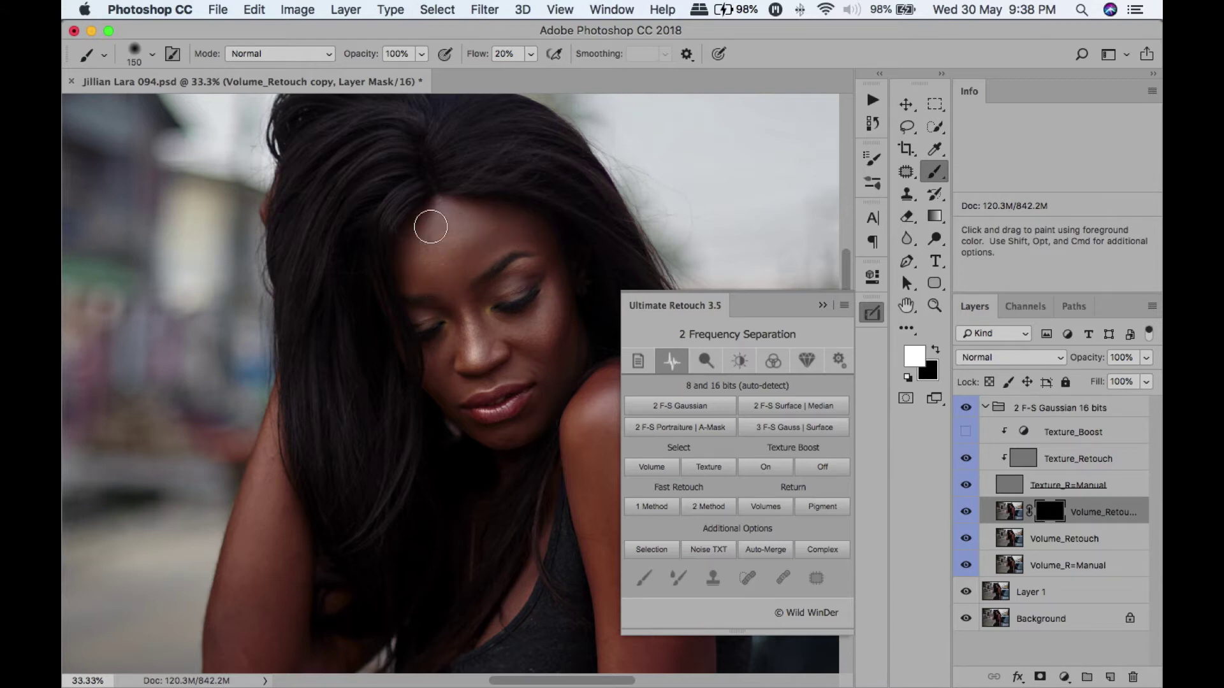
key(bracketleft)
key(bracketleft)
Paint the copy's effect back in near the eye and over the shoulder.
drag(568, 300, 551, 297)
scroll(554, 390, down, 5)
key(bracketright)
key(bracketright)
key(bracketright)
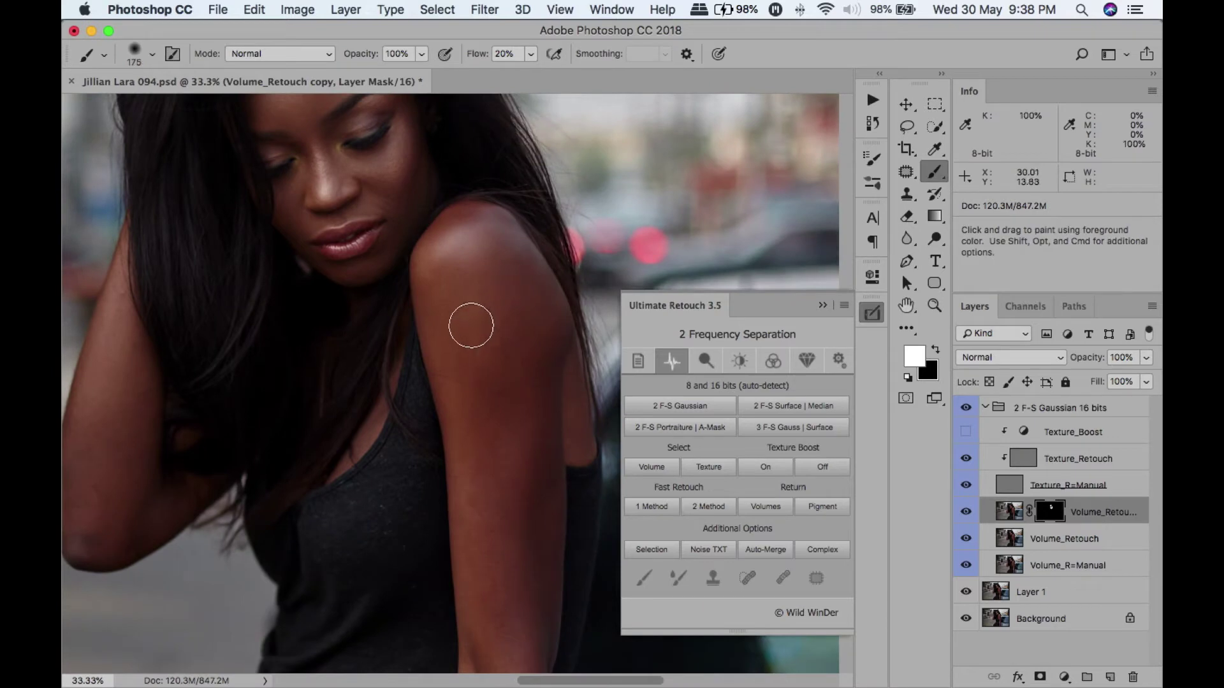
key(bracketright)
key(bracketright)
mouse_move(471, 326)
mouse_down()
mouse_move(489, 410)
mouse_move(480, 389)
mouse_move(503, 262)
mouse_move(531, 376)
mouse_move(503, 230)
mouse_move(511, 500)
mouse_up()
Paint the mask along the arm and raised arm with brushes of 150-250.
key(space)
mouse_move(511, 457)
mouse_down()
mouse_move(478, 195)
mouse_move(522, 240)
mouse_move(487, 308)
mouse_move(457, 464)
mouse_move(465, 500)
mouse_up()
key(bracketleft)
key(bracketleft)
key(bracketright)
key(bracketright)
key(space)
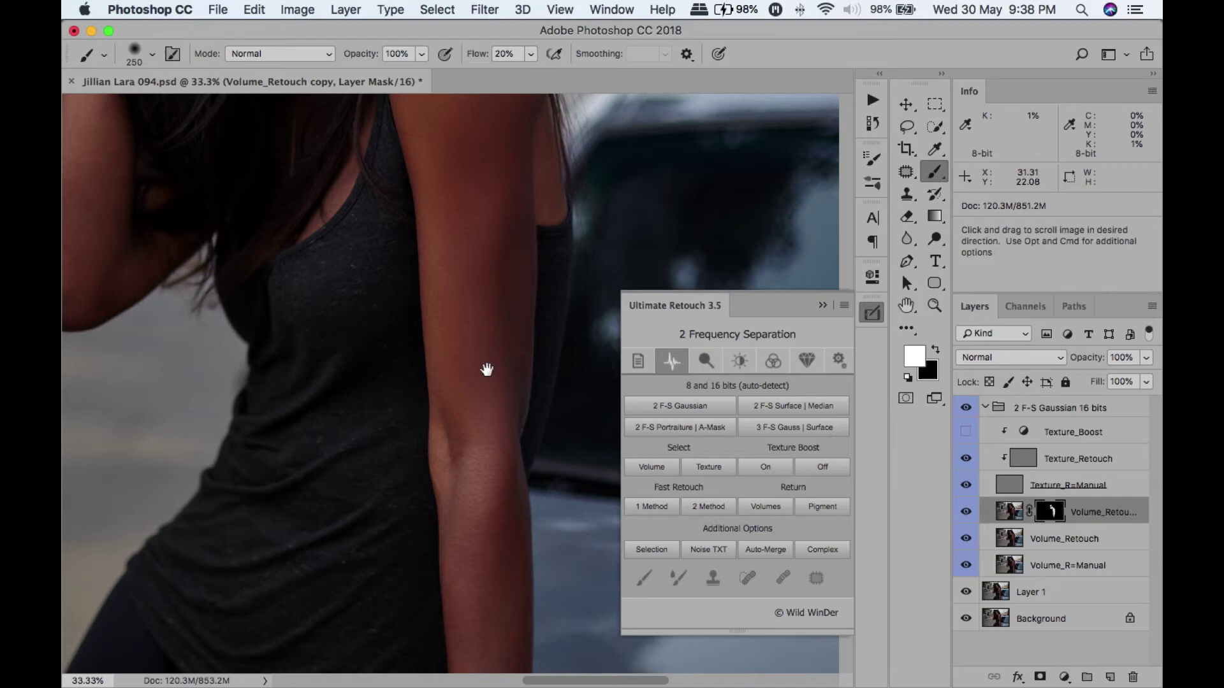
drag(484, 413, 481, 195)
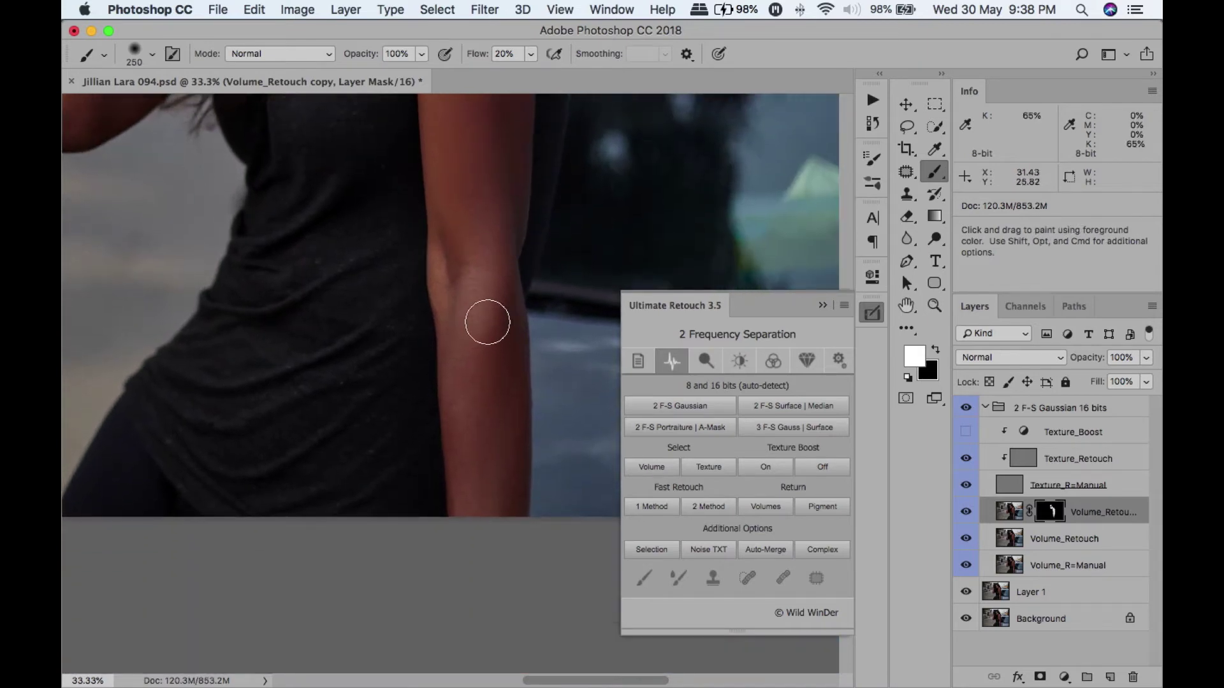
key(bracketleft)
key(bracketleft)
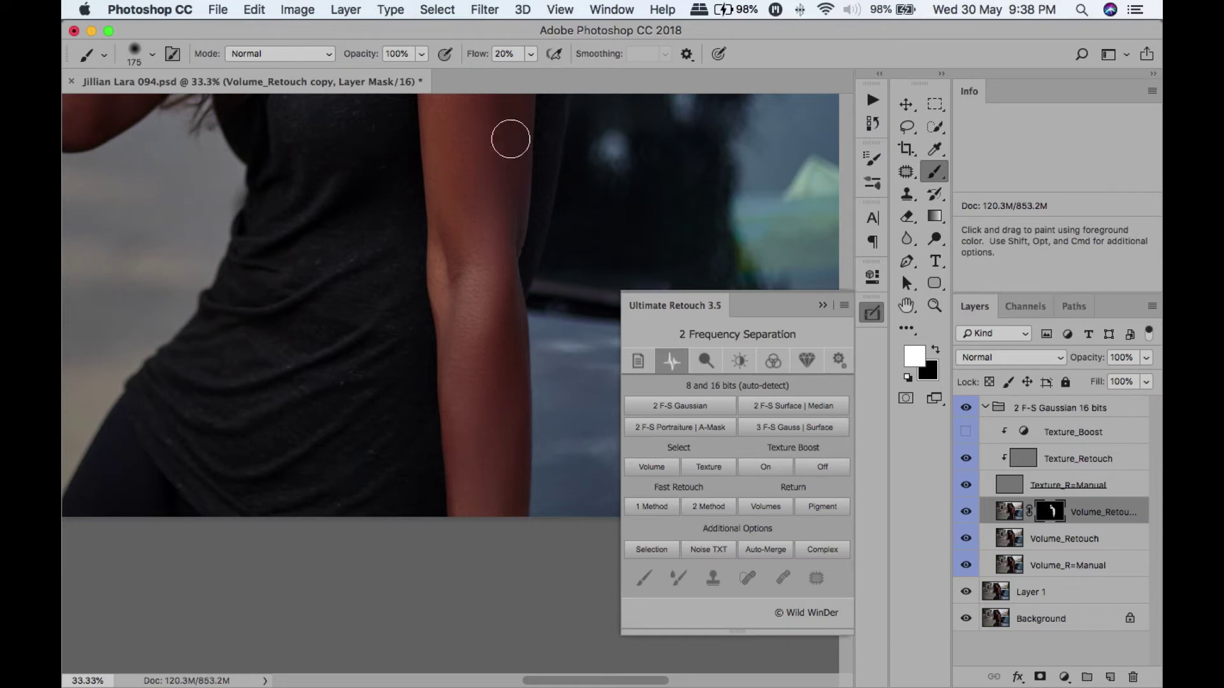
drag(503, 232, 727, 363)
key(bracketright)
key(bracketright)
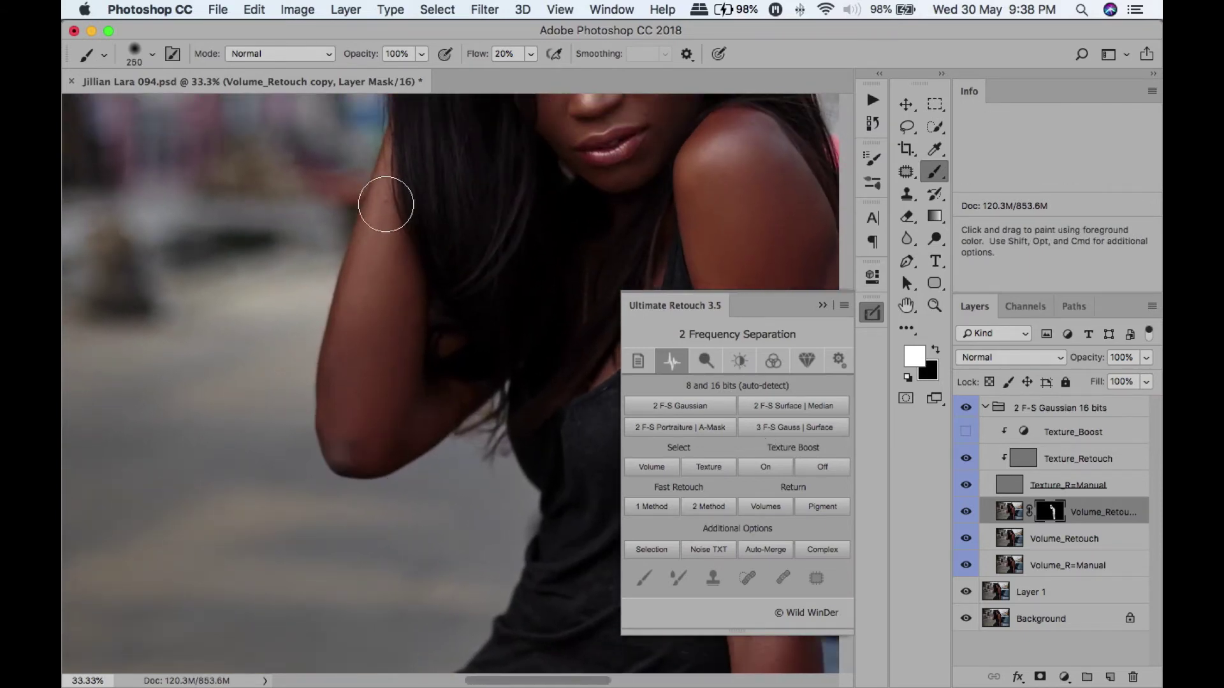
drag(405, 412, 409, 485)
key(bracketleft)
key(bracketleft)
key(bracketleft)
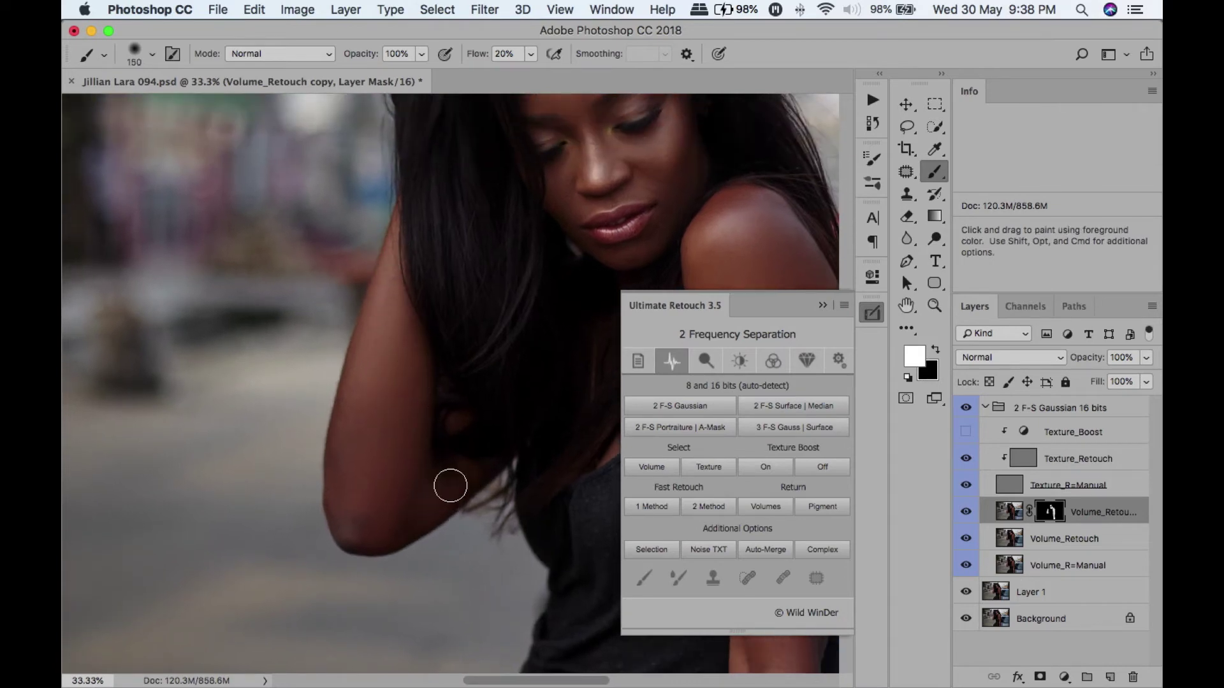
key(bracketright)
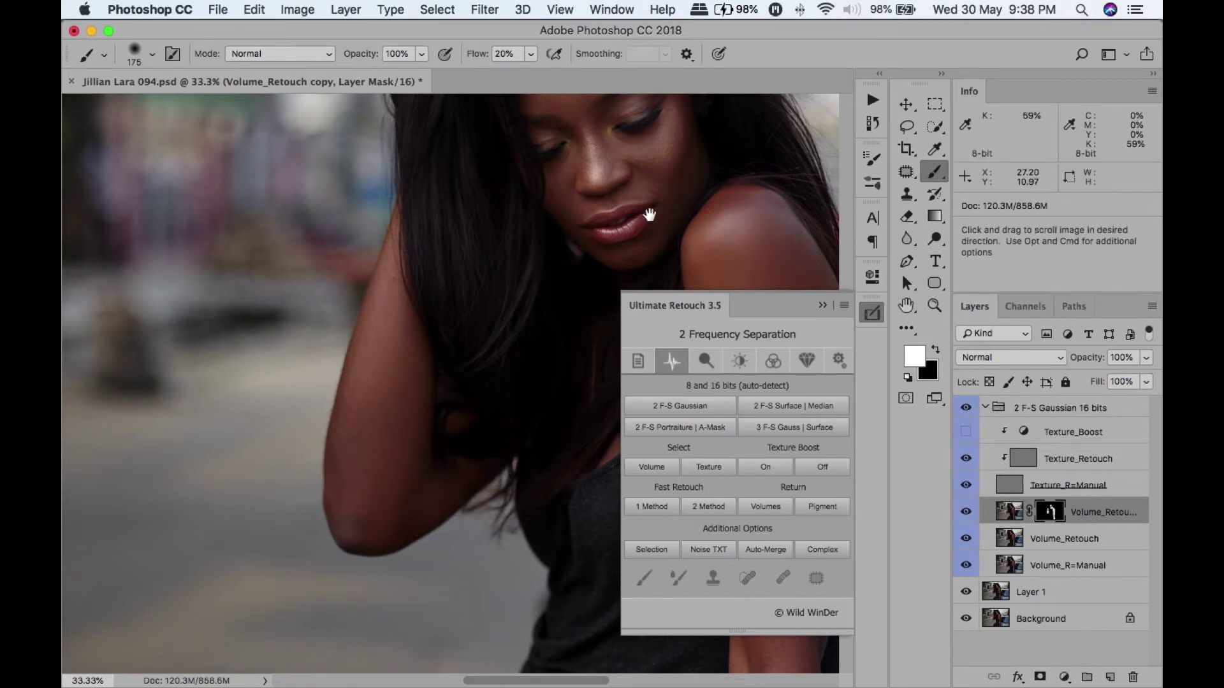
drag(648, 213, 547, 304)
Turn on the Texture and Texture Boost view and zoom to 100% around the lips.
click(709, 466)
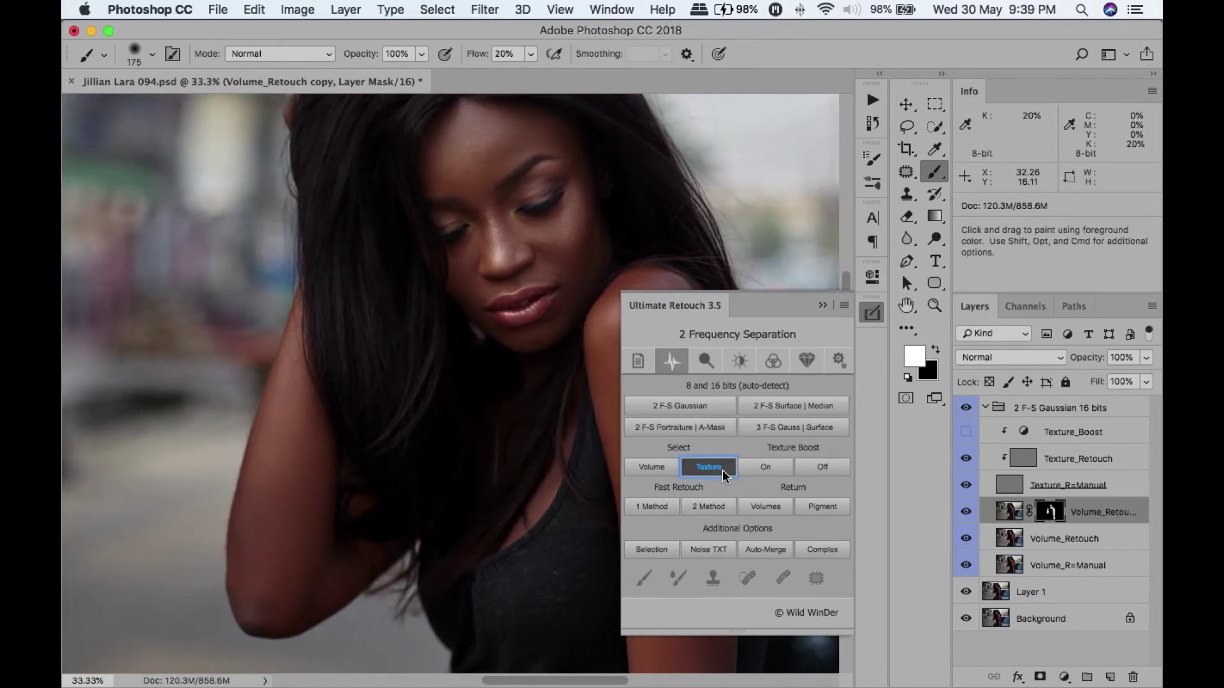
click(745, 474)
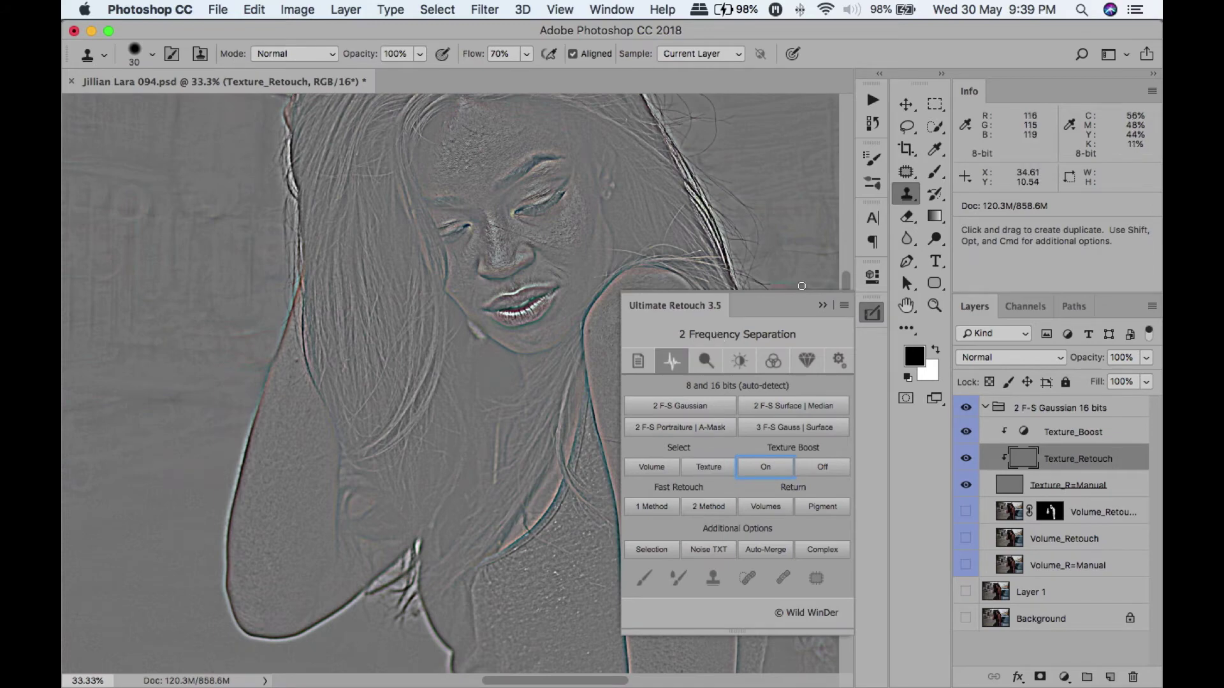
key(super+equal)
key(super+equal)
key(super+equal)
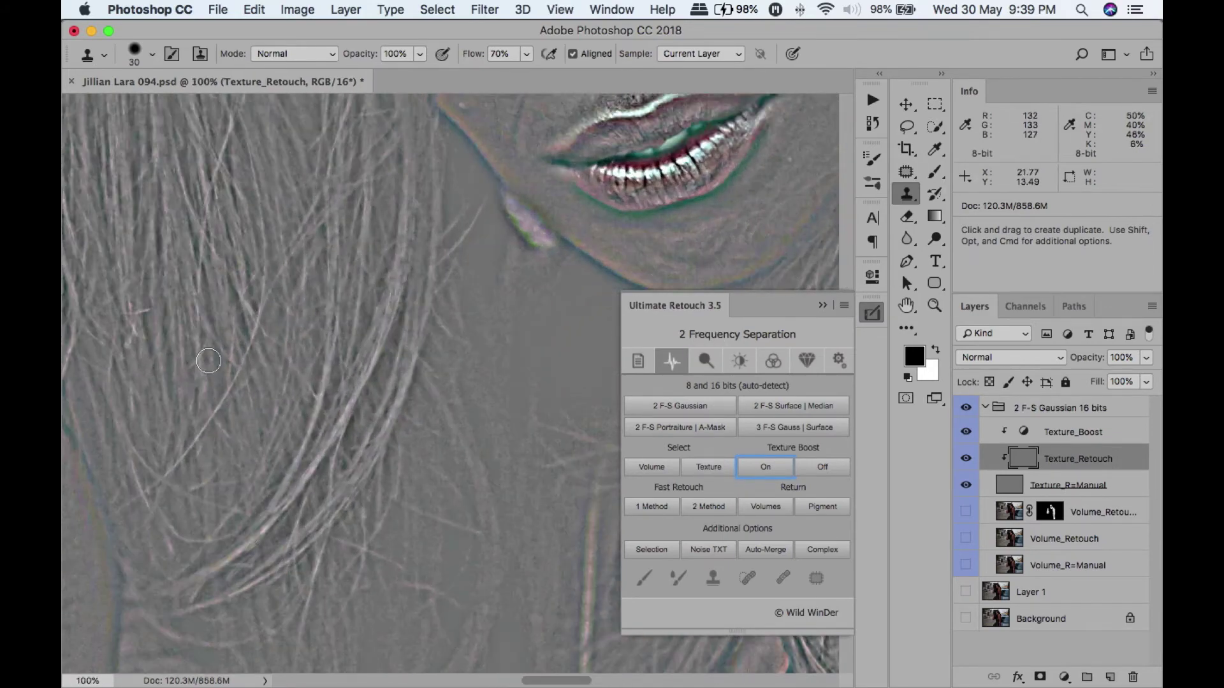
drag(574, 273, 511, 418)
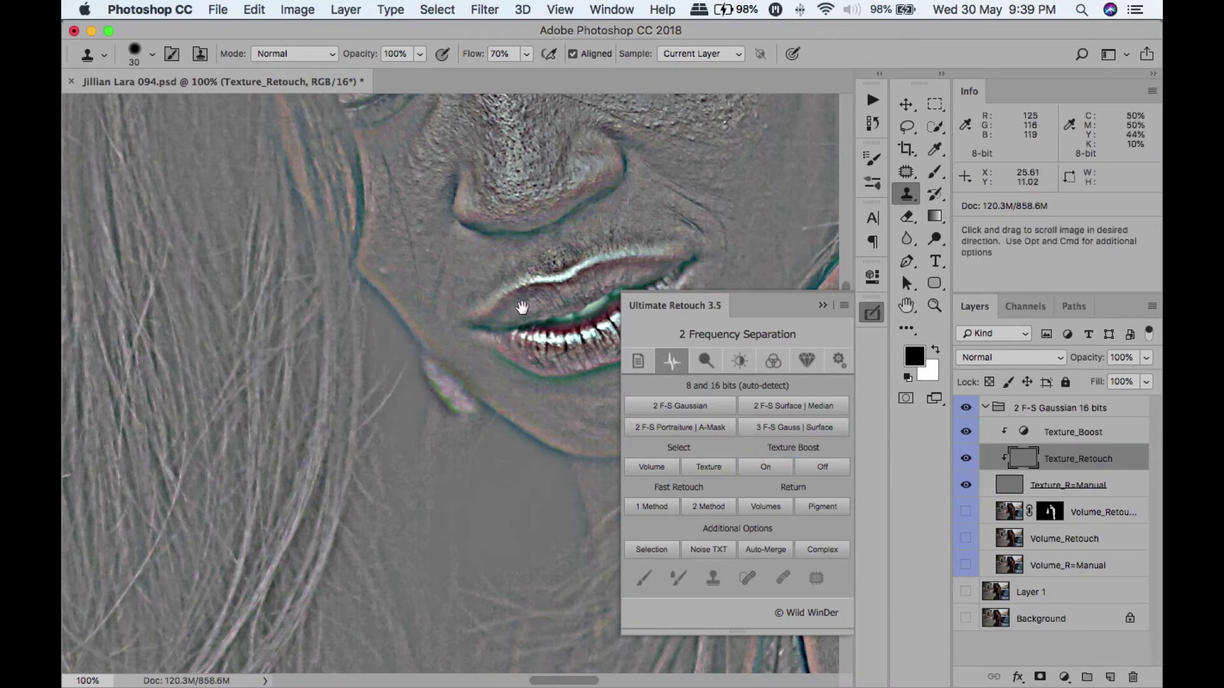
scroll(487, 332, up, 3)
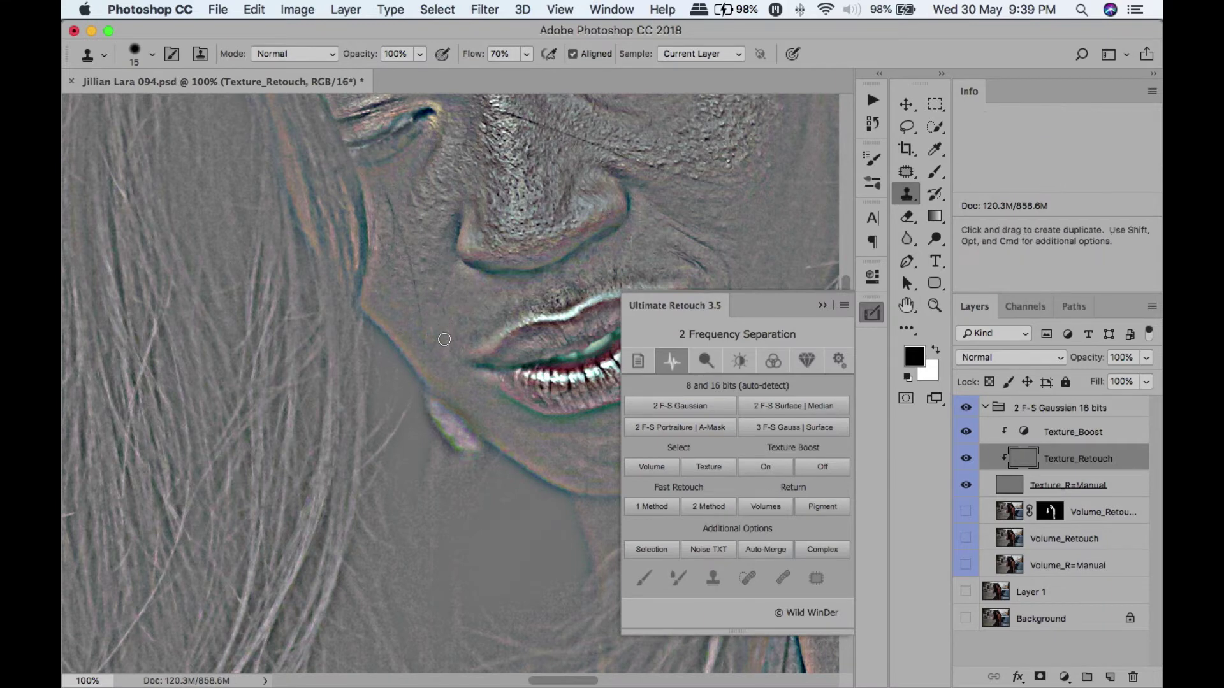
scroll(485, 306, right, 5)
scroll(485, 306, up, 2)
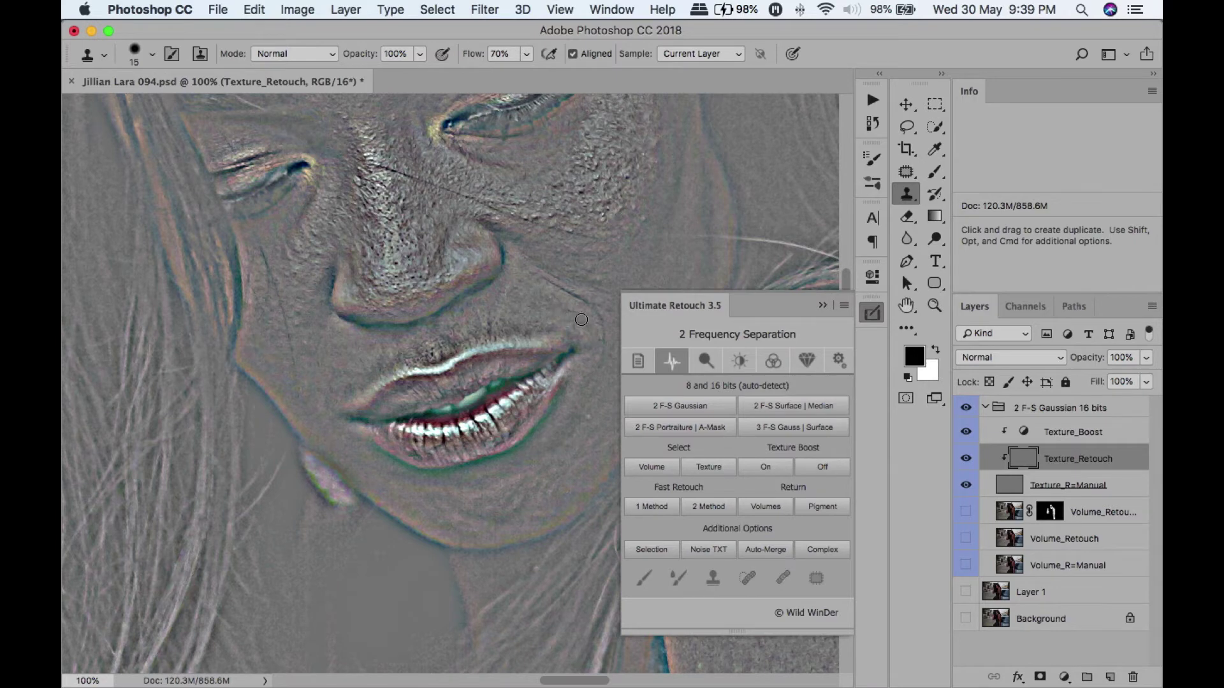
scroll(581, 319, right, 2)
scroll(581, 319, up, 3)
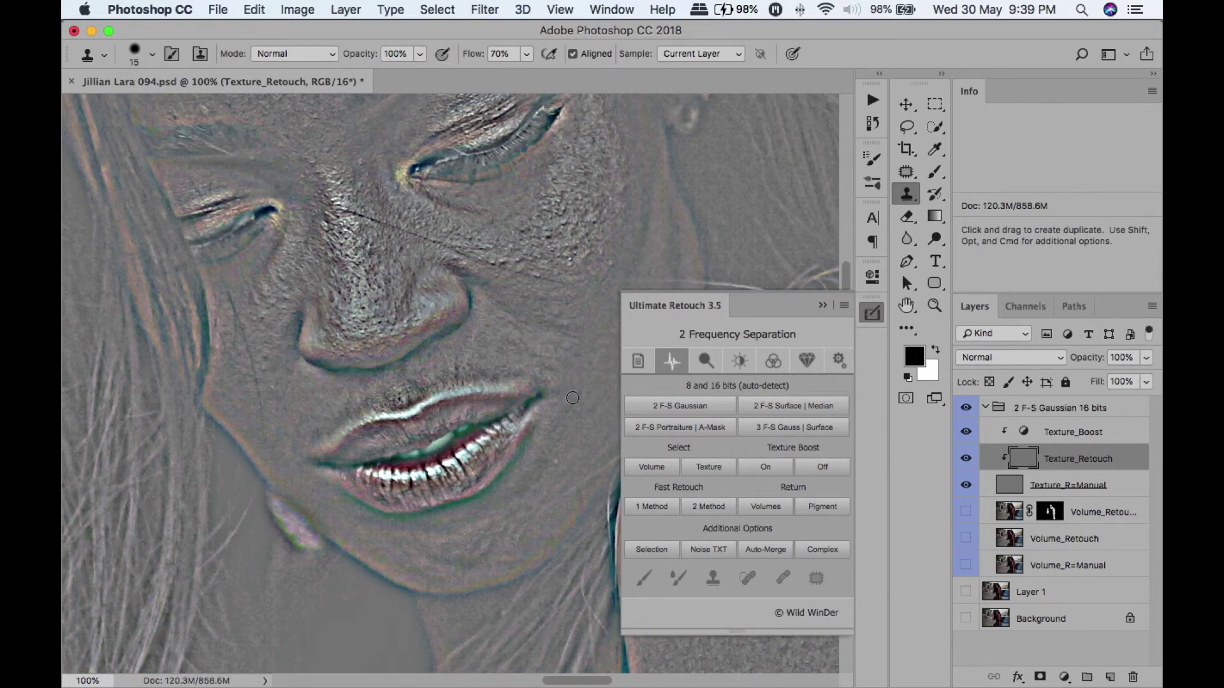
key(space)
scroll(536, 390, down, 5)
Clone-stamp away the skin-texture blemishes on Texture_Retouch with a 25 px brush.
key(alt)
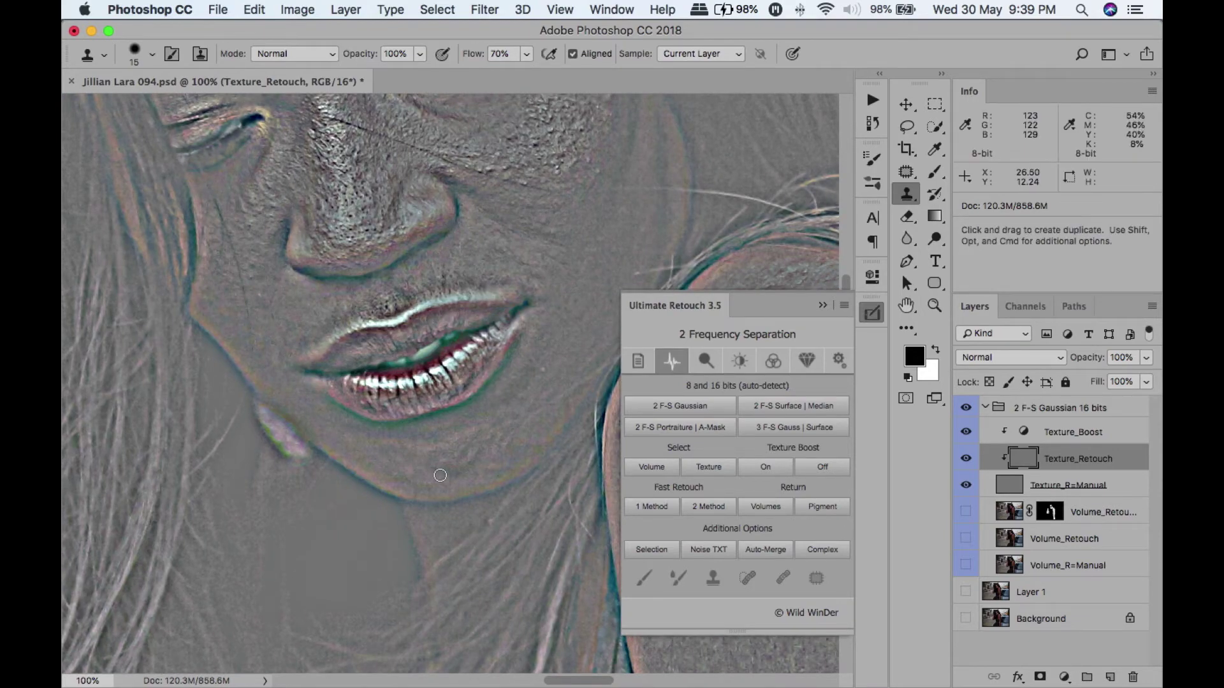
key(space)
scroll(484, 469, up, 3)
scroll(508, 465, up, 5)
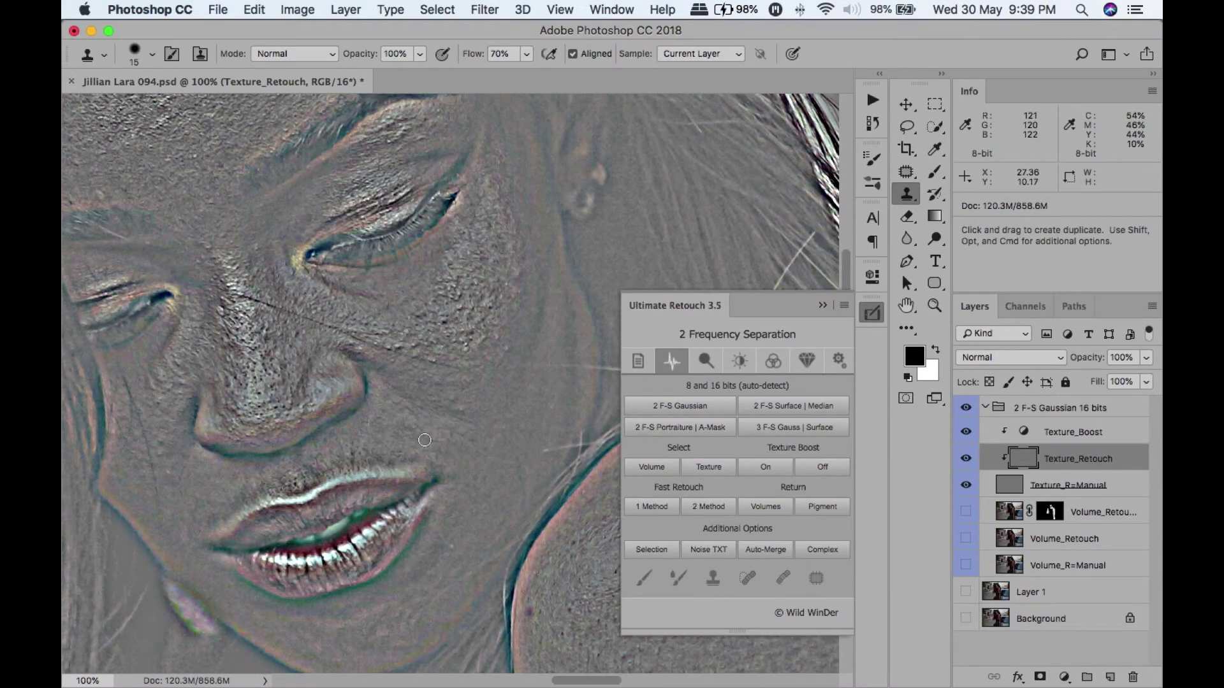
scroll(437, 449, up, 5)
scroll(437, 448, left, 5)
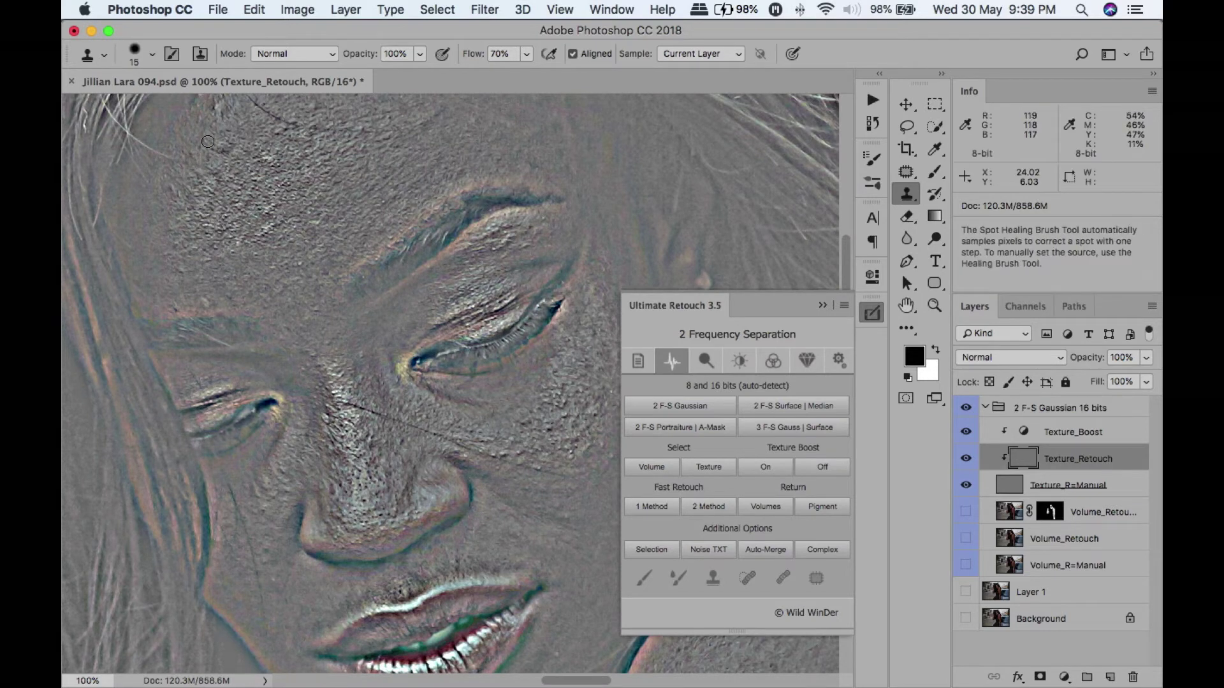
scroll(300, 185, up, 3)
scroll(300, 185, left, 3)
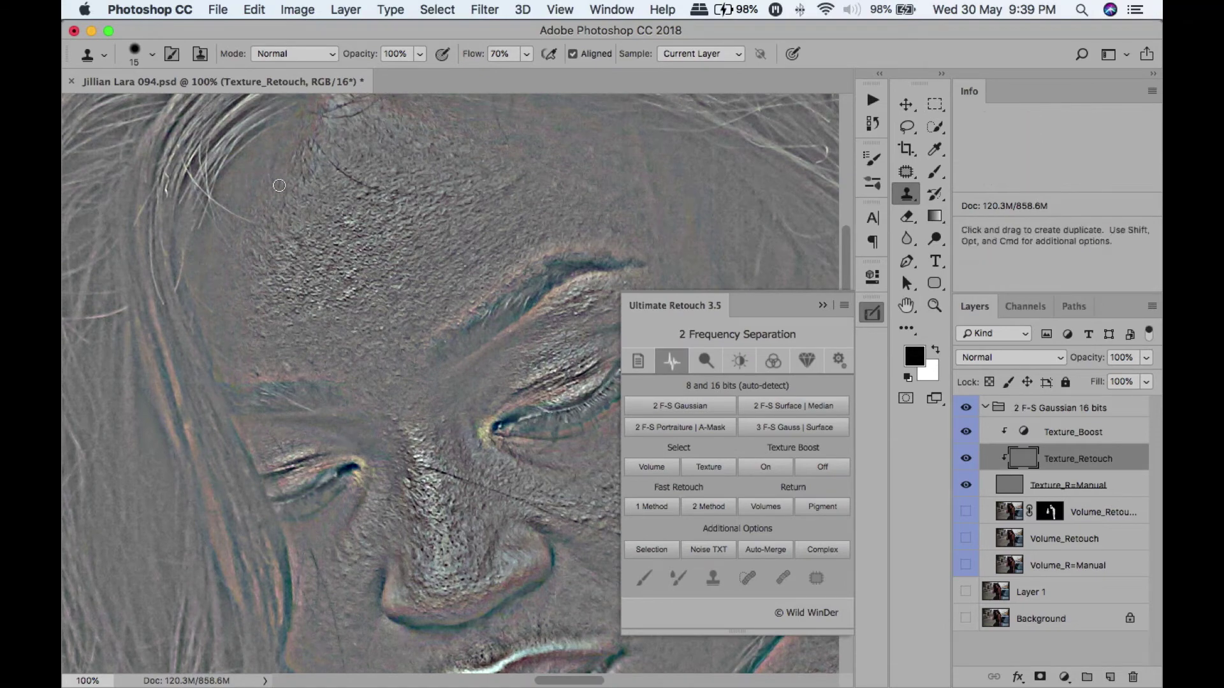
scroll(355, 276, down, 10)
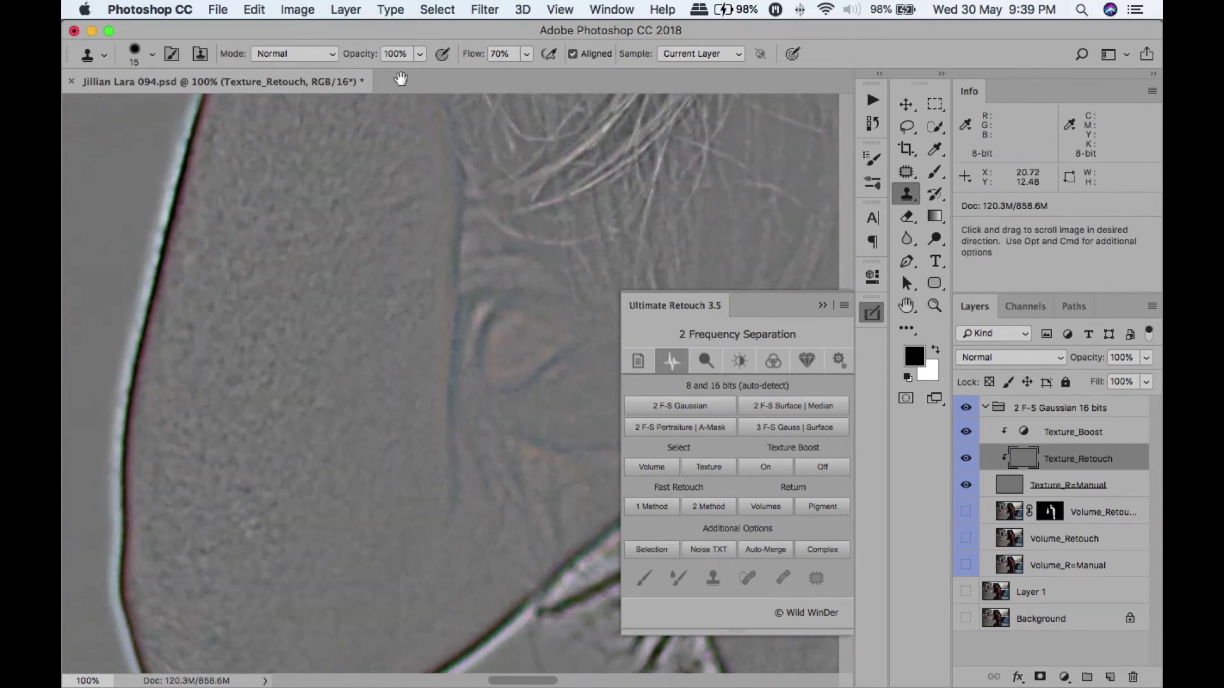
scroll(256, 476, down, 5)
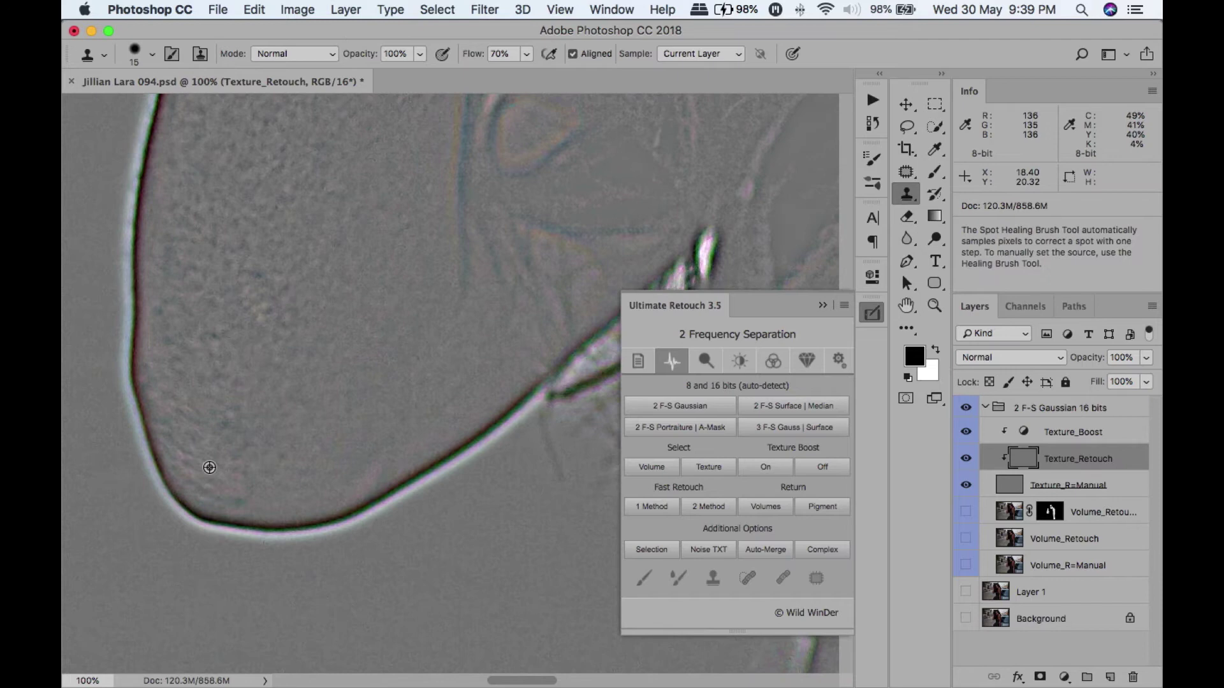
scroll(332, 381, up, 10)
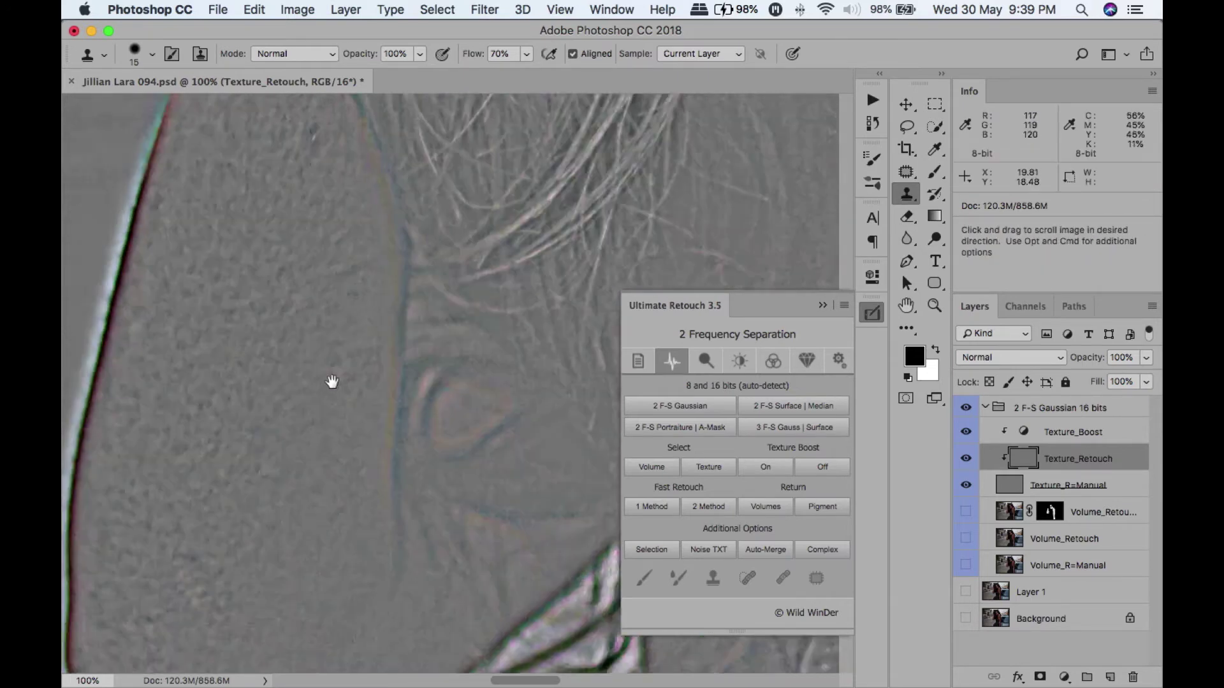
scroll(332, 381, up, 5)
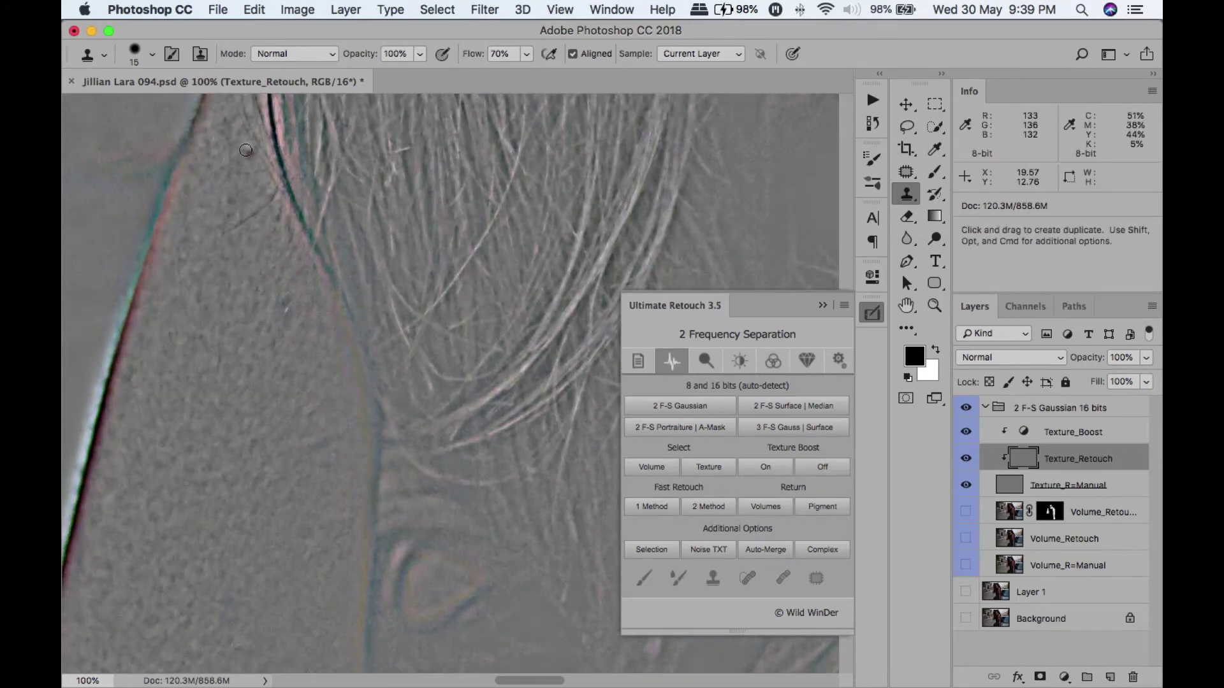
key(bracketright)
scroll(315, 382, down, 3)
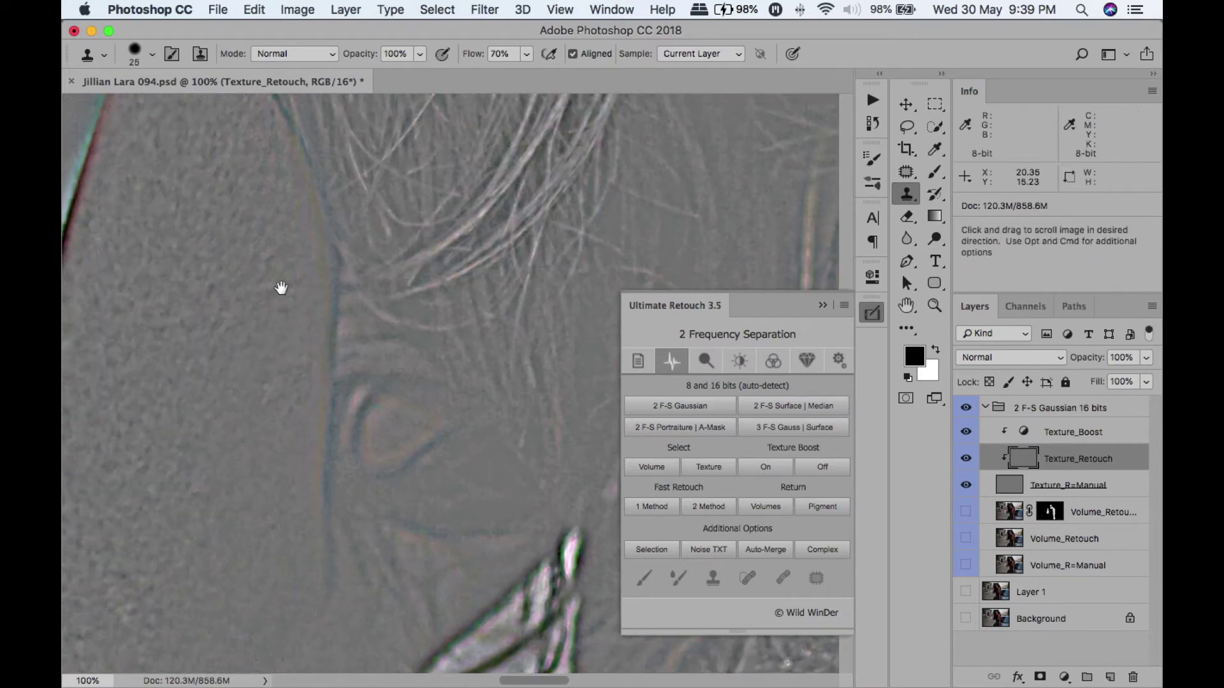
scroll(291, 361, down, 2)
scroll(291, 360, right, 10)
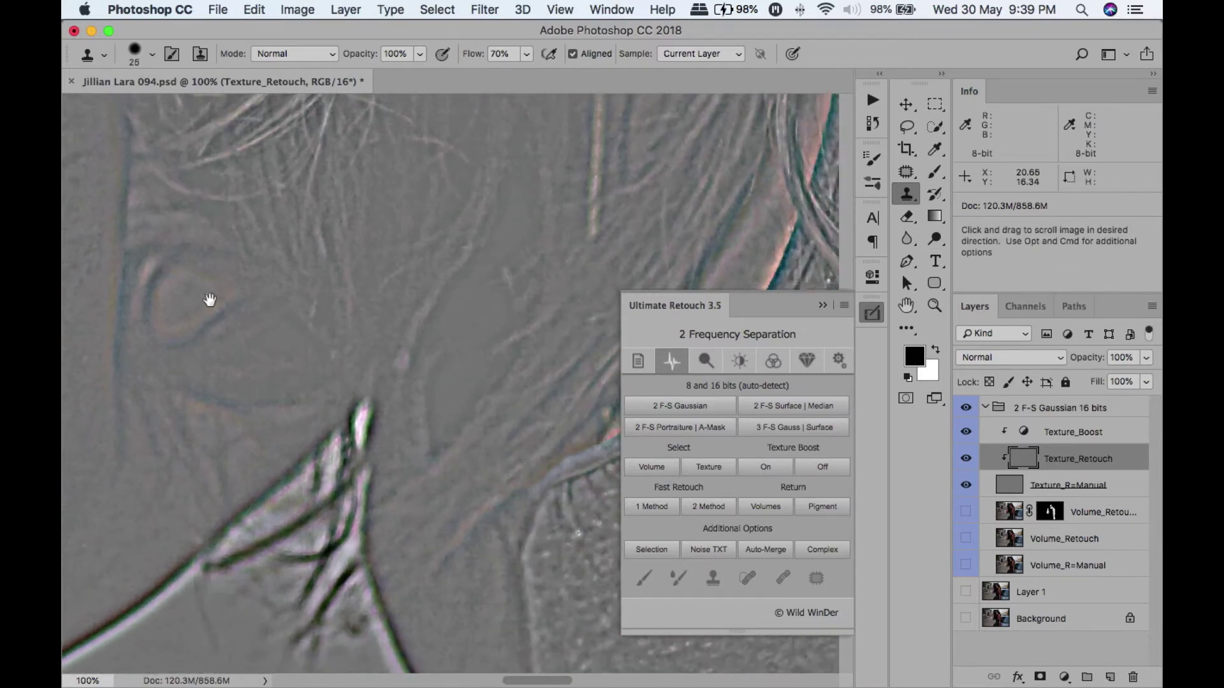
scroll(513, 344, up, 5)
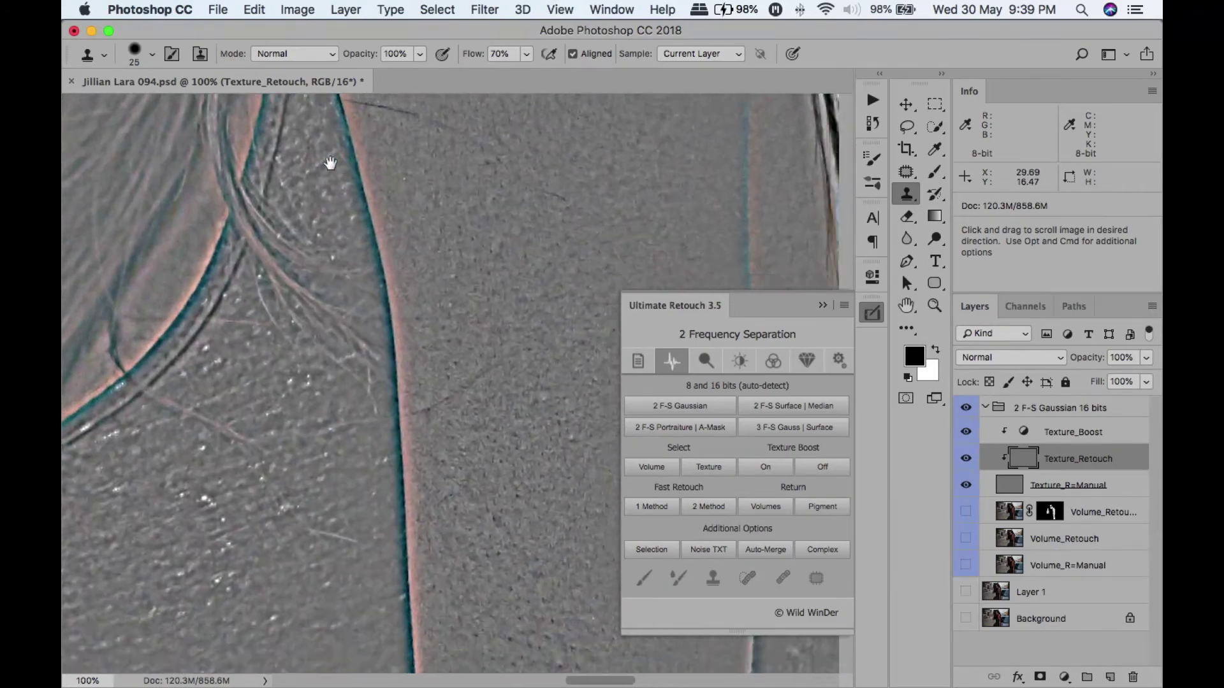
scroll(382, 433, up, 10)
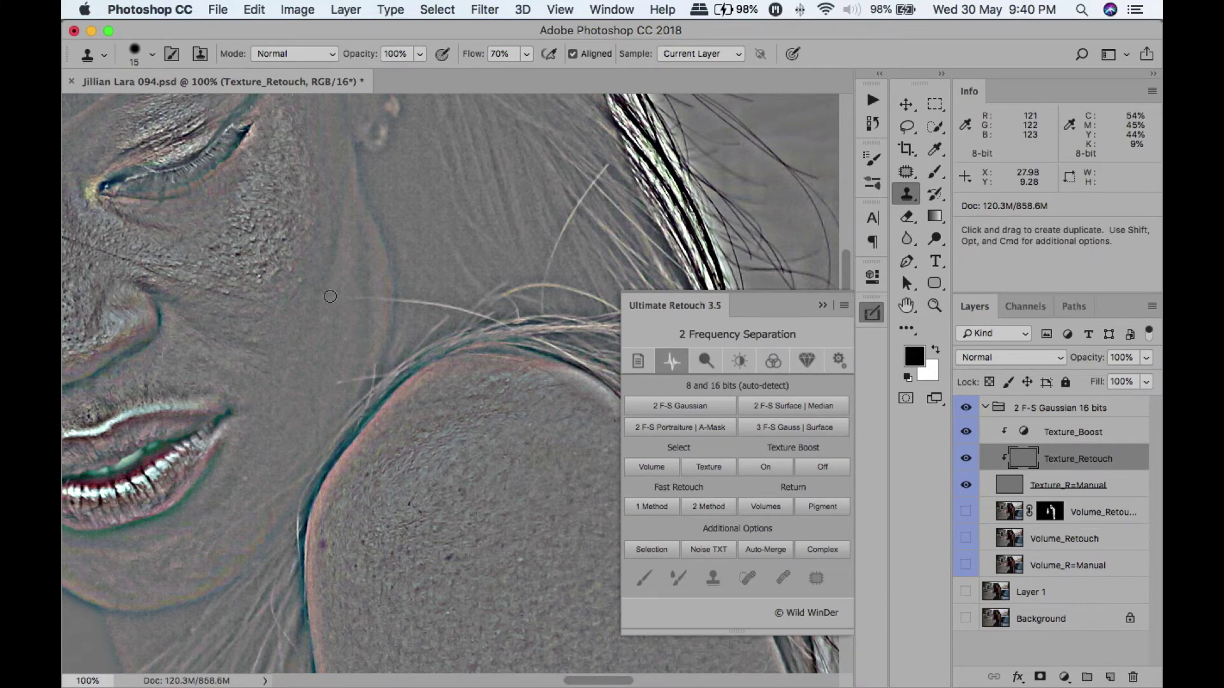
Return to the normal colour view and zoom out to 33.3%.
click(708, 467)
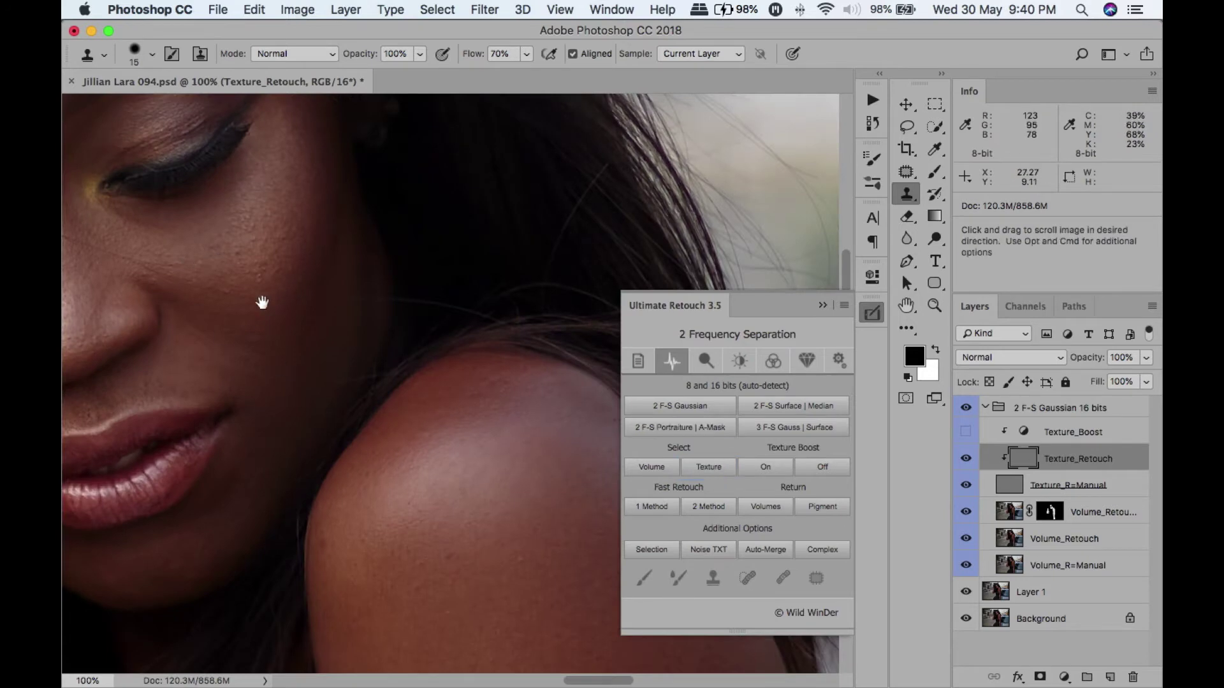
scroll(262, 303, up, 8)
scroll(262, 304, left, 10)
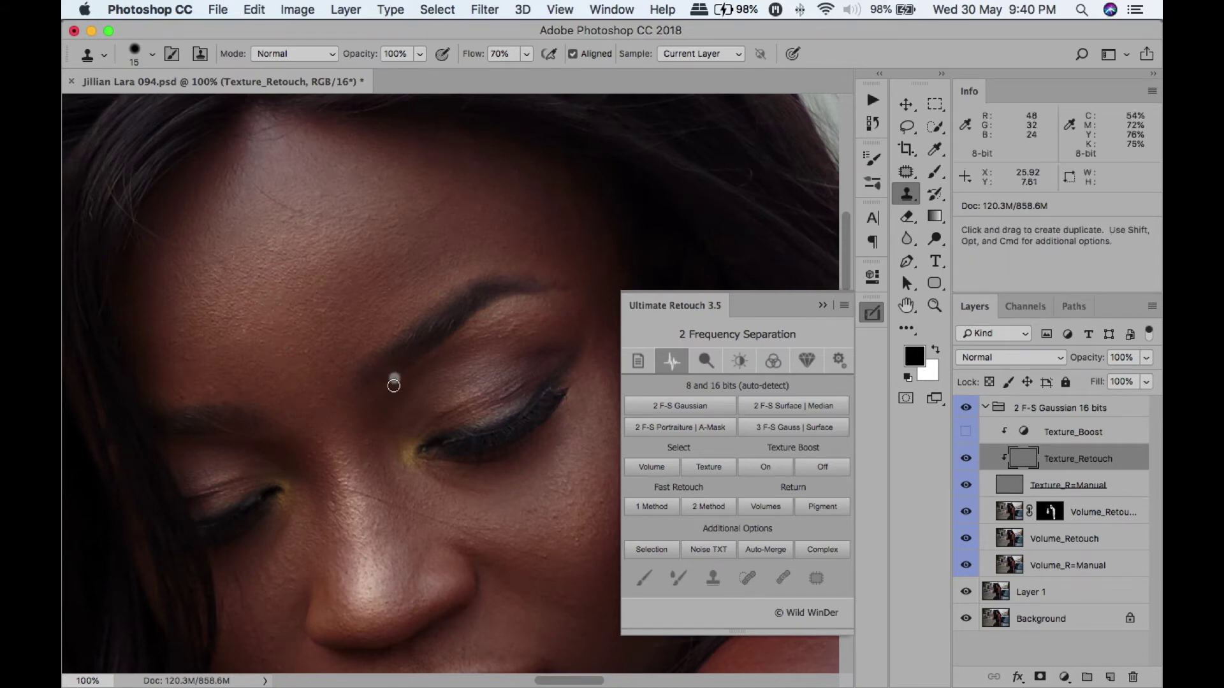
key(super+minus)
key(super+minus)
key(super+minus)
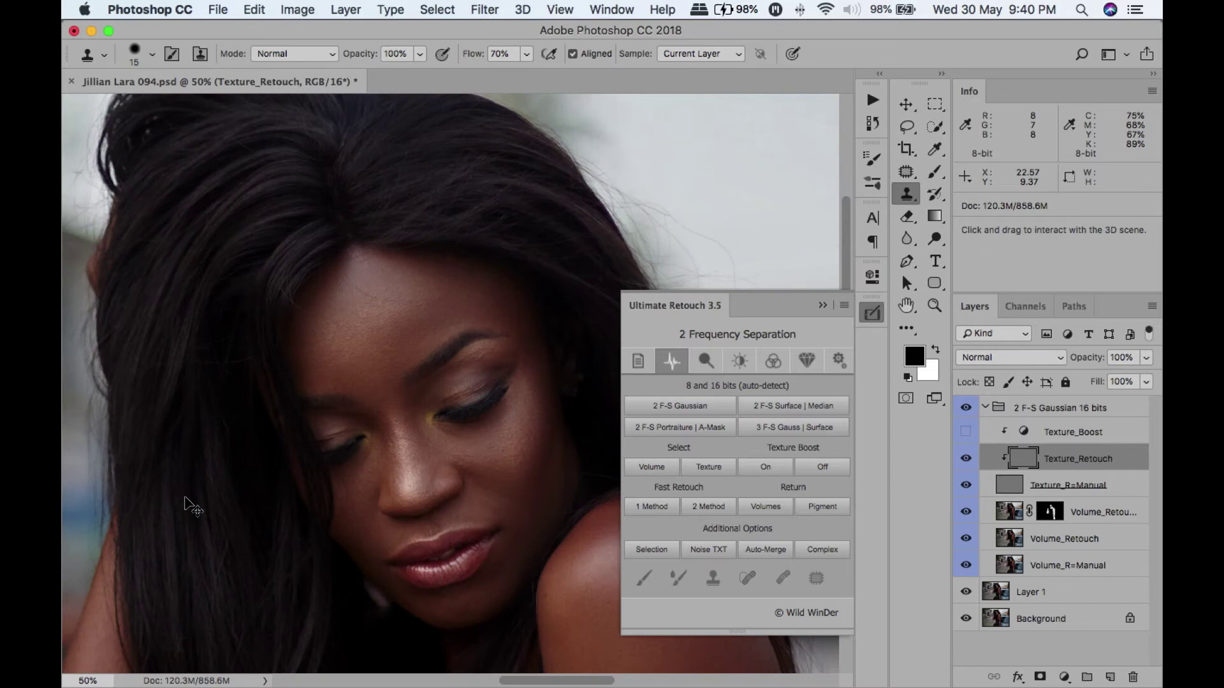
key(super+minus)
key(super+minus)
key(super+plus)
key(super+plus)
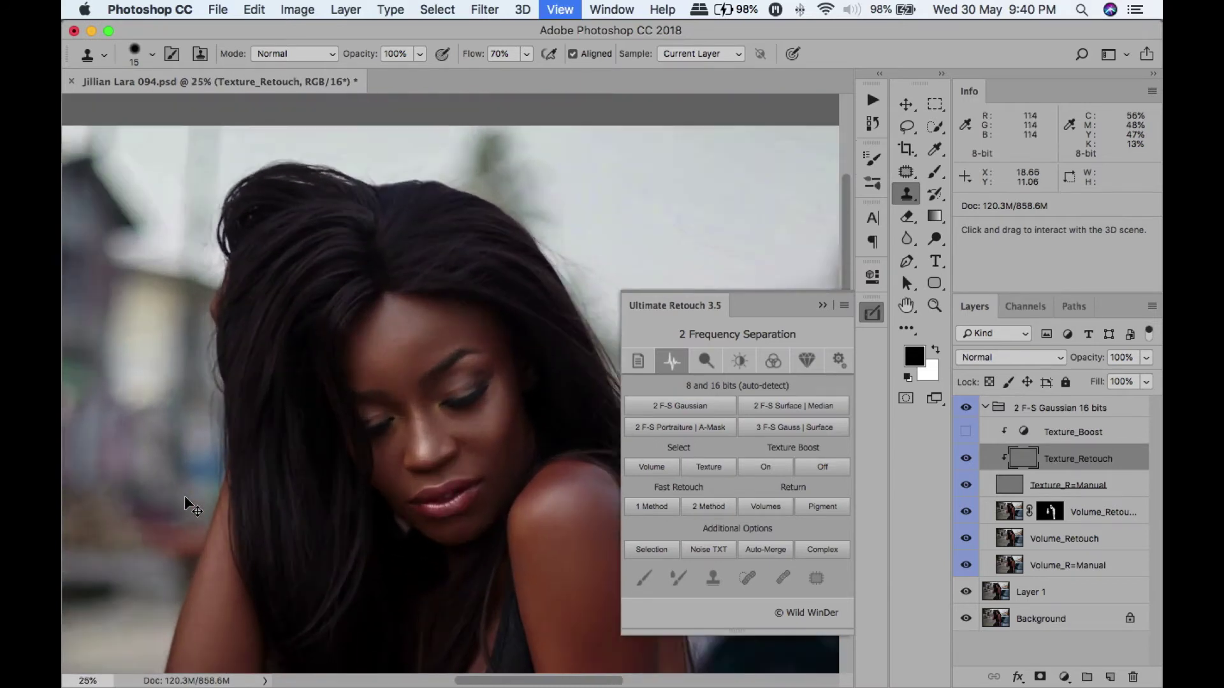
Compare the 2 F-S Gaussian 16 bits group on and off, then select Volume_Retouch copy.
click(966, 408)
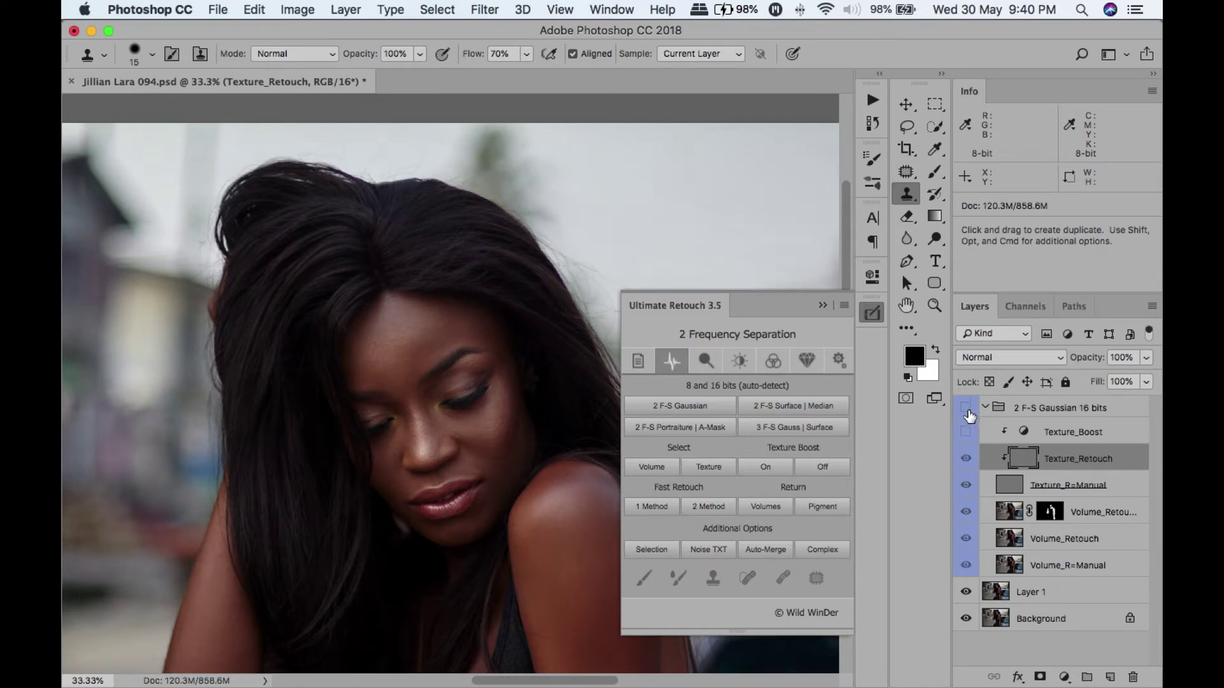
click(966, 409)
drag(536, 525, 492, 255)
click(1013, 516)
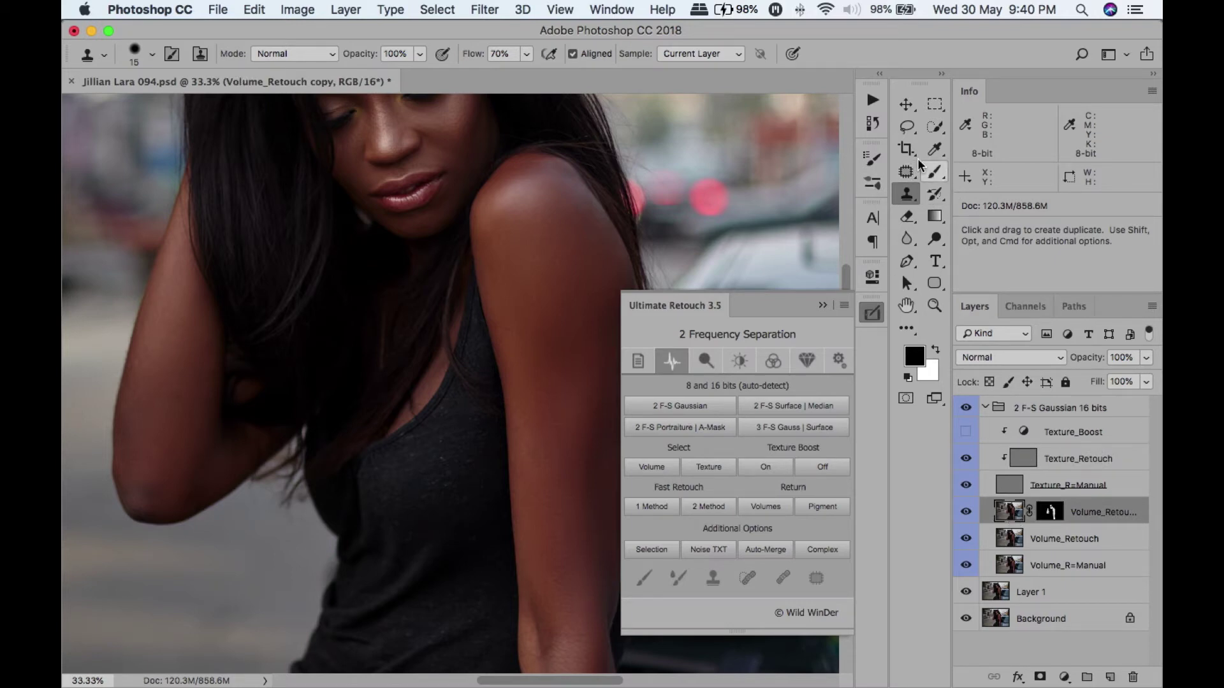
Switch to the Mixer Brush and size it down for the arm.
right_click(937, 178)
click(1011, 217)
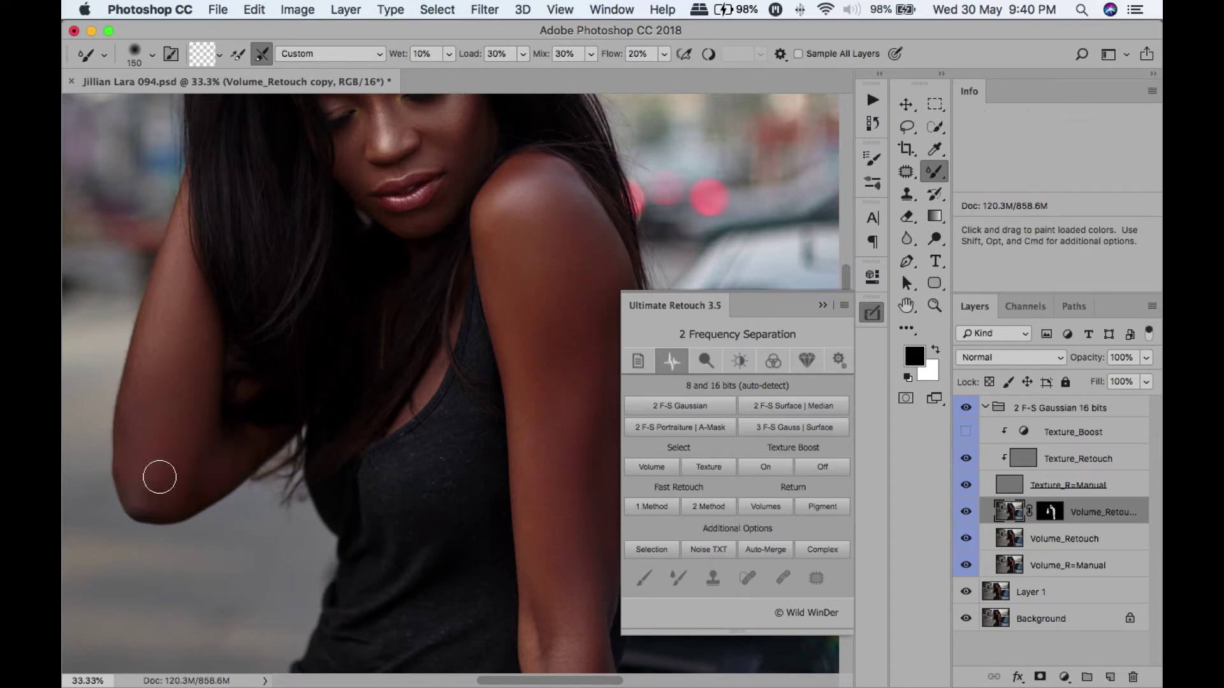
key(bracketleft)
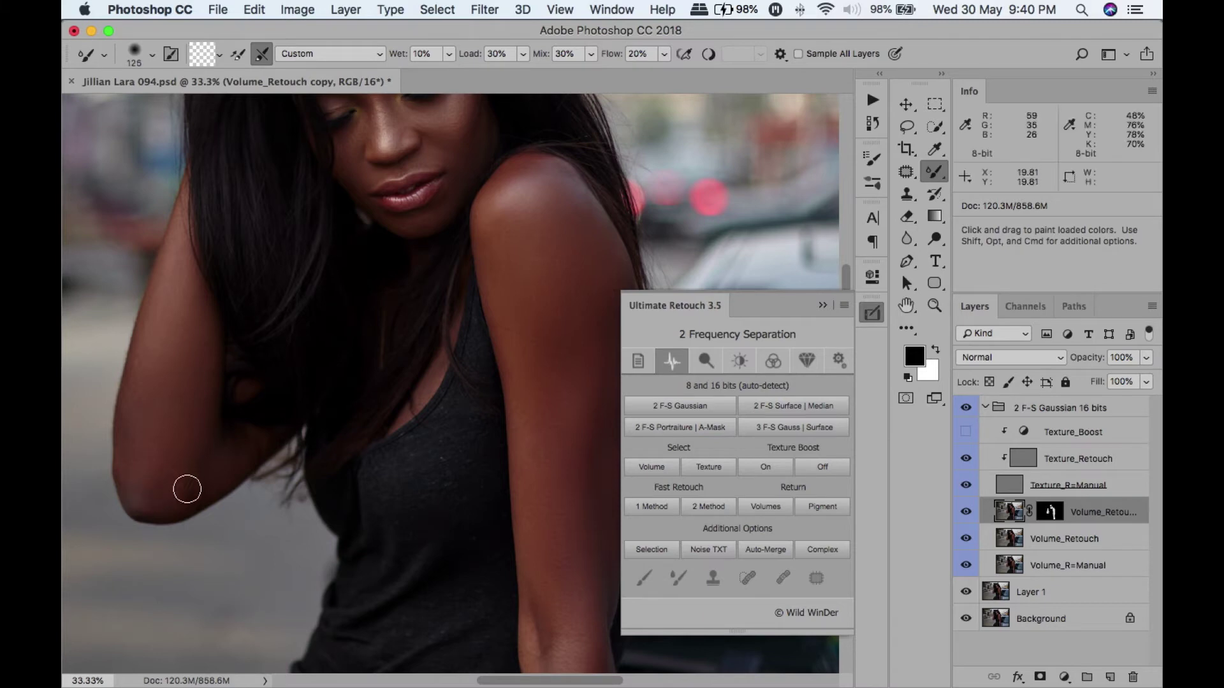
key(bracketright)
key(bracketright)
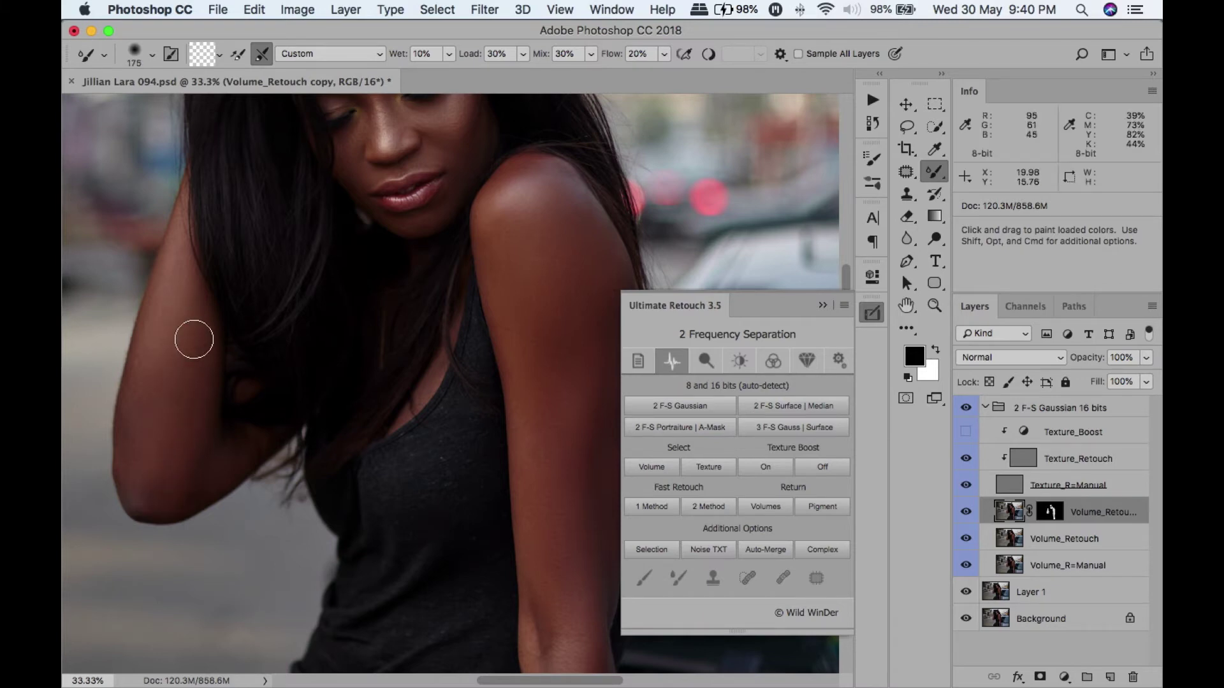
key(bracketleft)
key(bracketleft)
key(bracketleft)
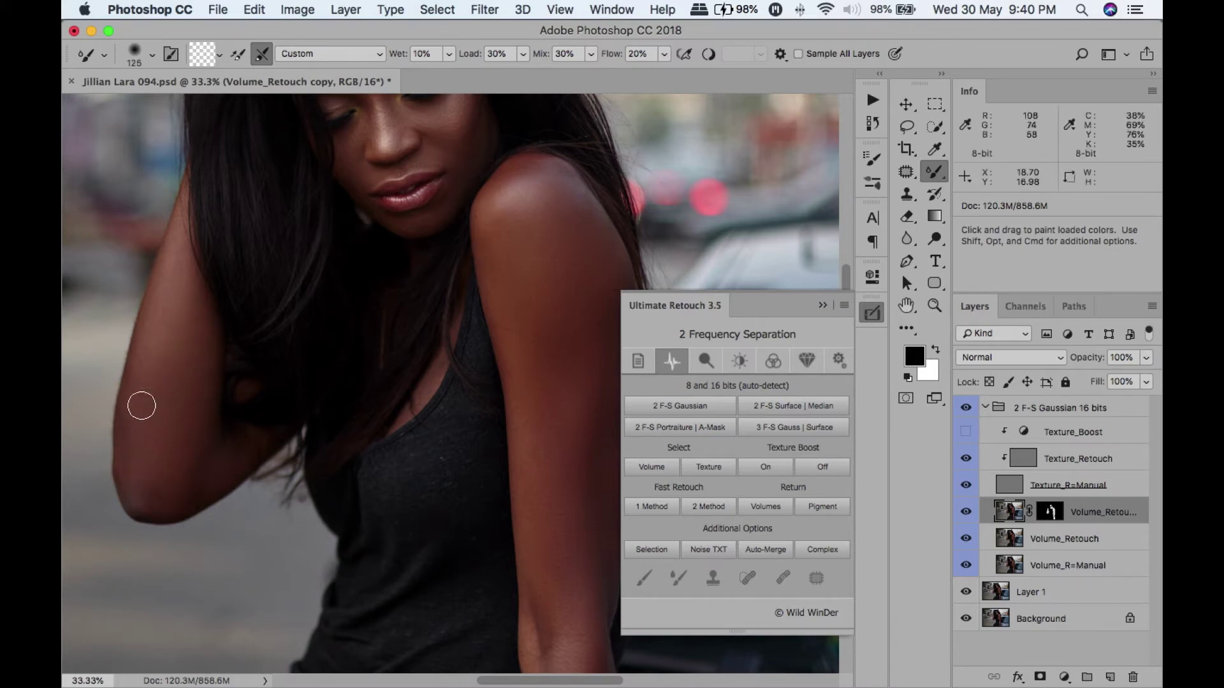
key(bracketleft)
Blend the upper arm and shoulder tones at Wet 10%, Mix 30%, resizing the brush as needed.
key(space)
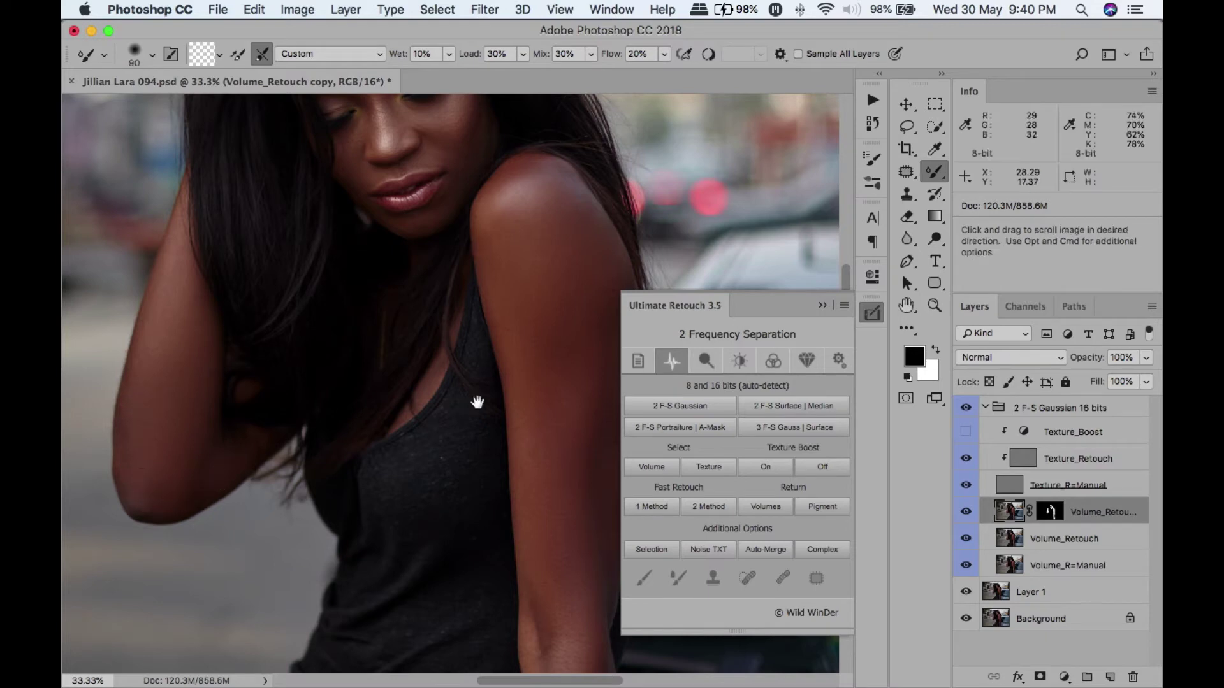
mouse_move(496, 392)
mouse_down()
mouse_move(385, 308)
mouse_move(398, 296)
mouse_up()
key(bracketright)
key(bracketright)
key(bracketright)
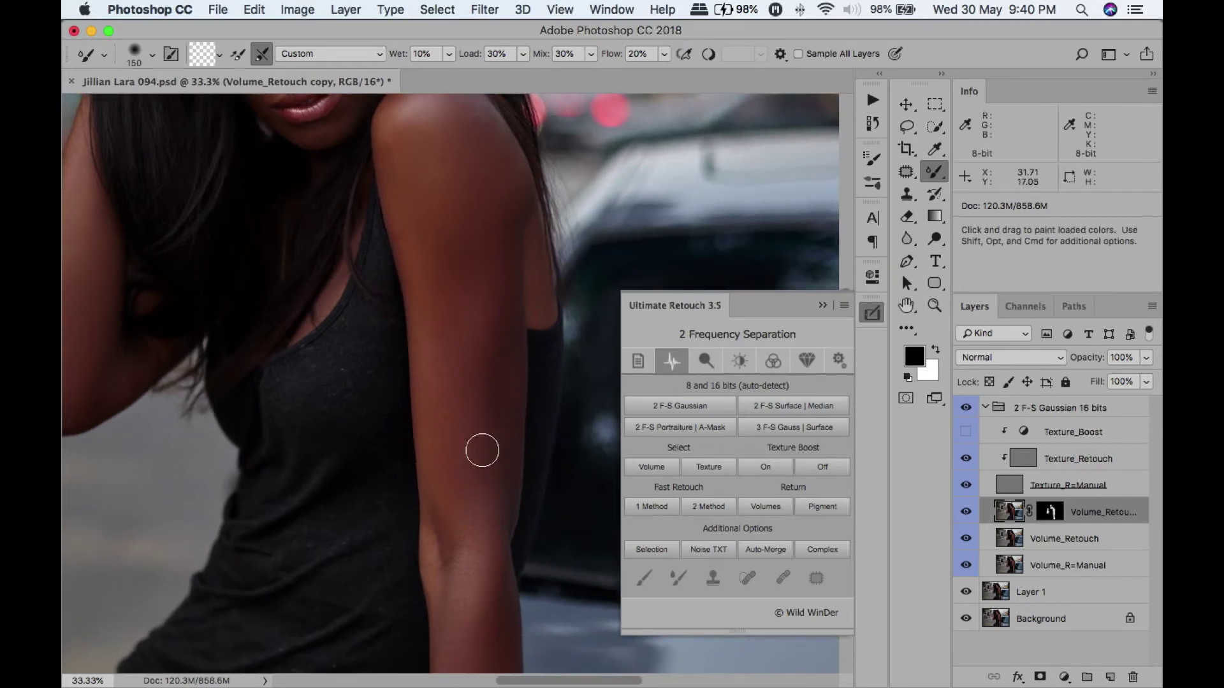
key(space)
scroll(502, 394, up, 10)
scroll(502, 394, left, 3)
key(bracketleft)
key(bracketleft)
key(bracketleft)
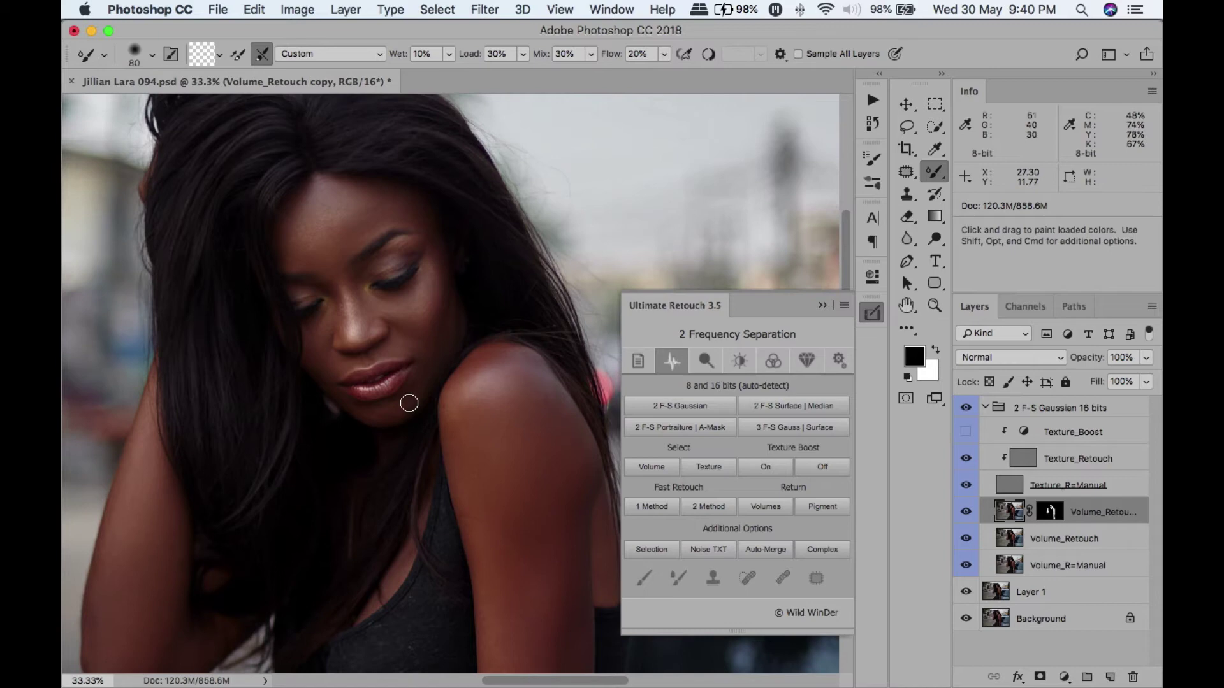
key(bracketleft)
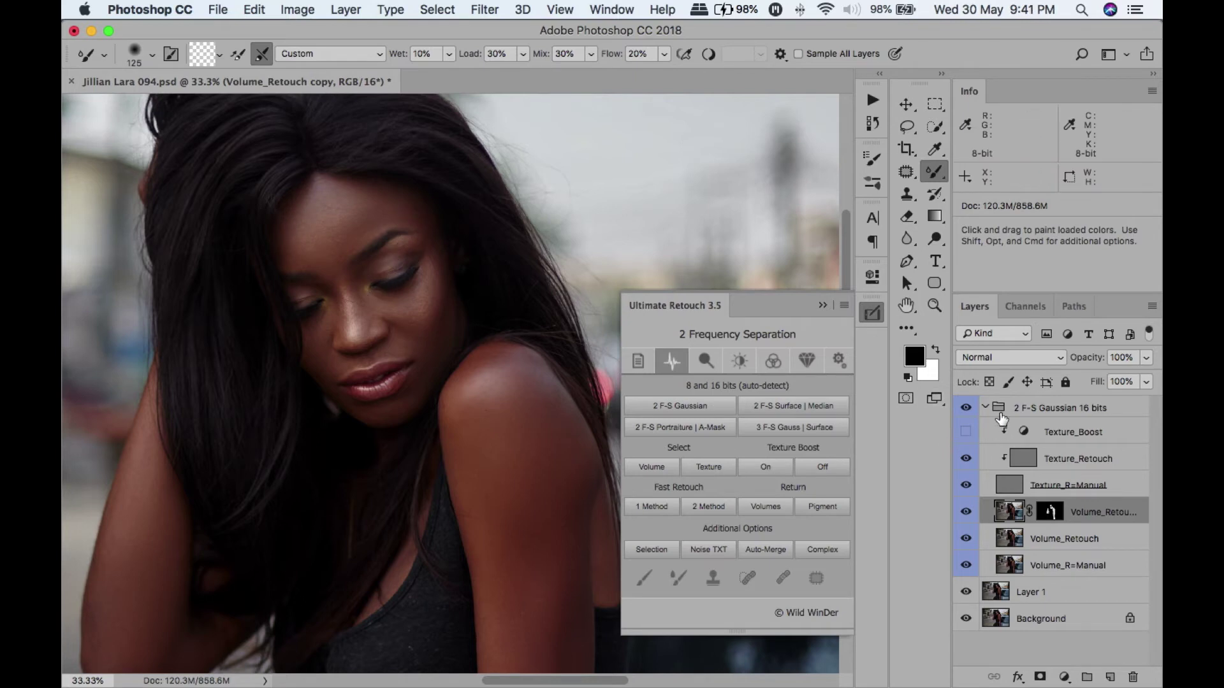
Collapse the frequency separation group and create a curves-based D&B_Curves dodge-and-burn group.
click(1046, 411)
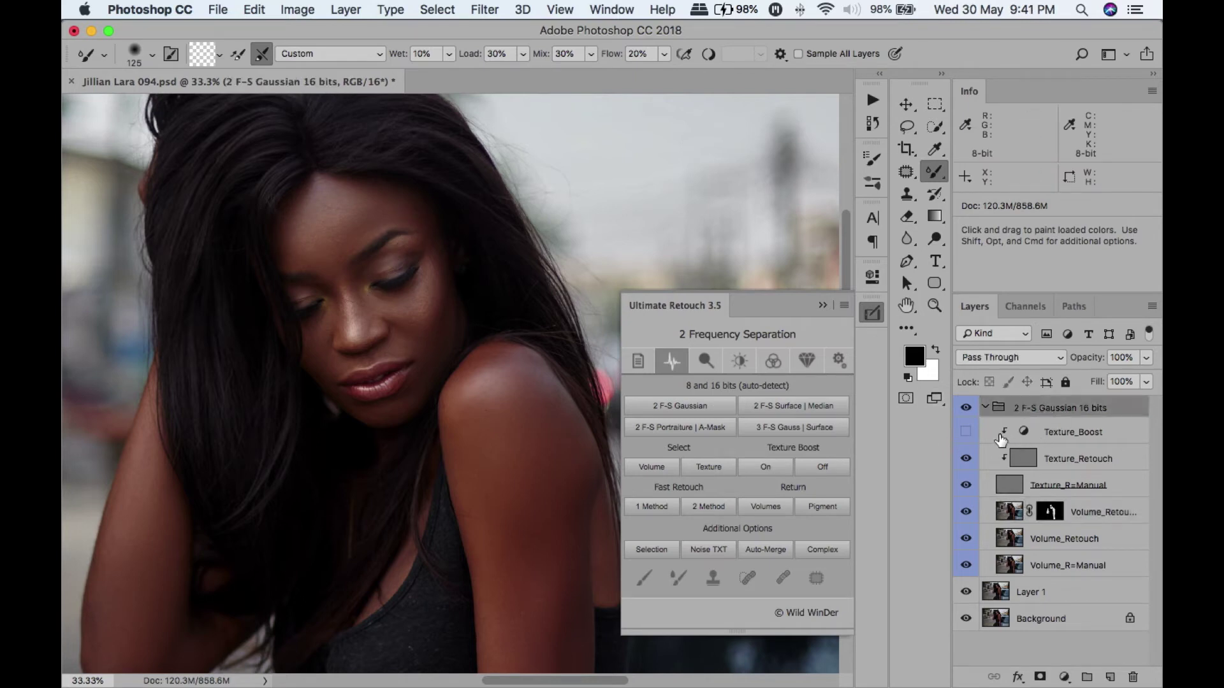
click(985, 408)
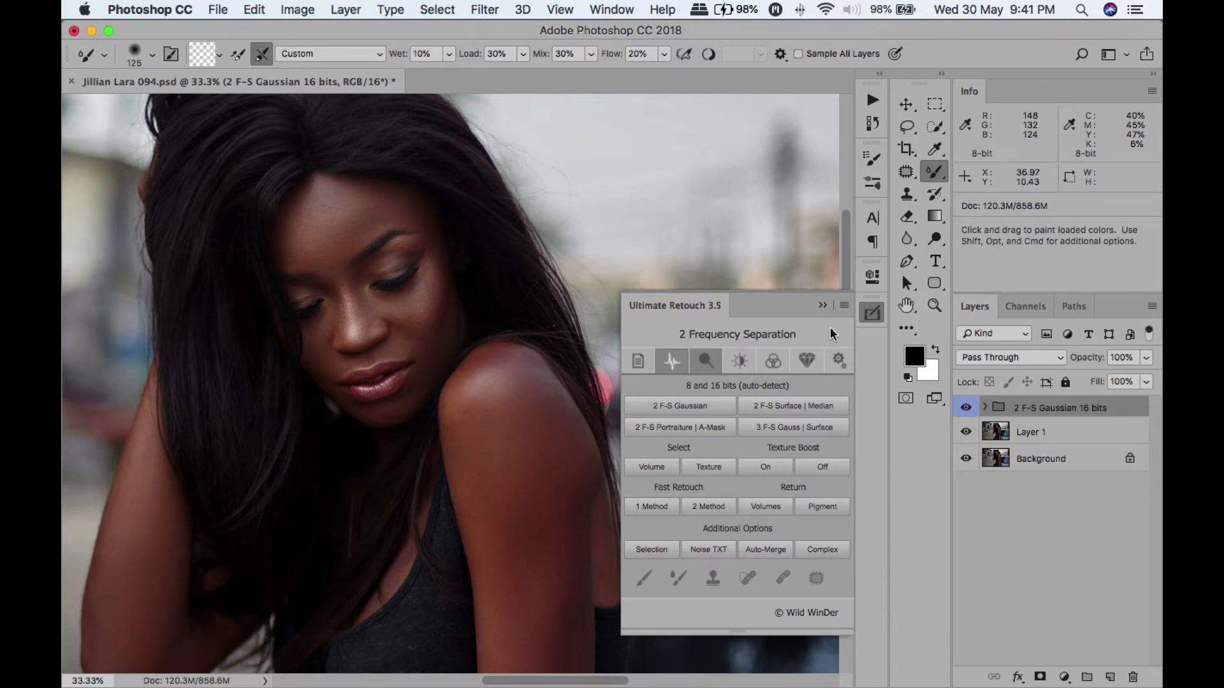
click(709, 362)
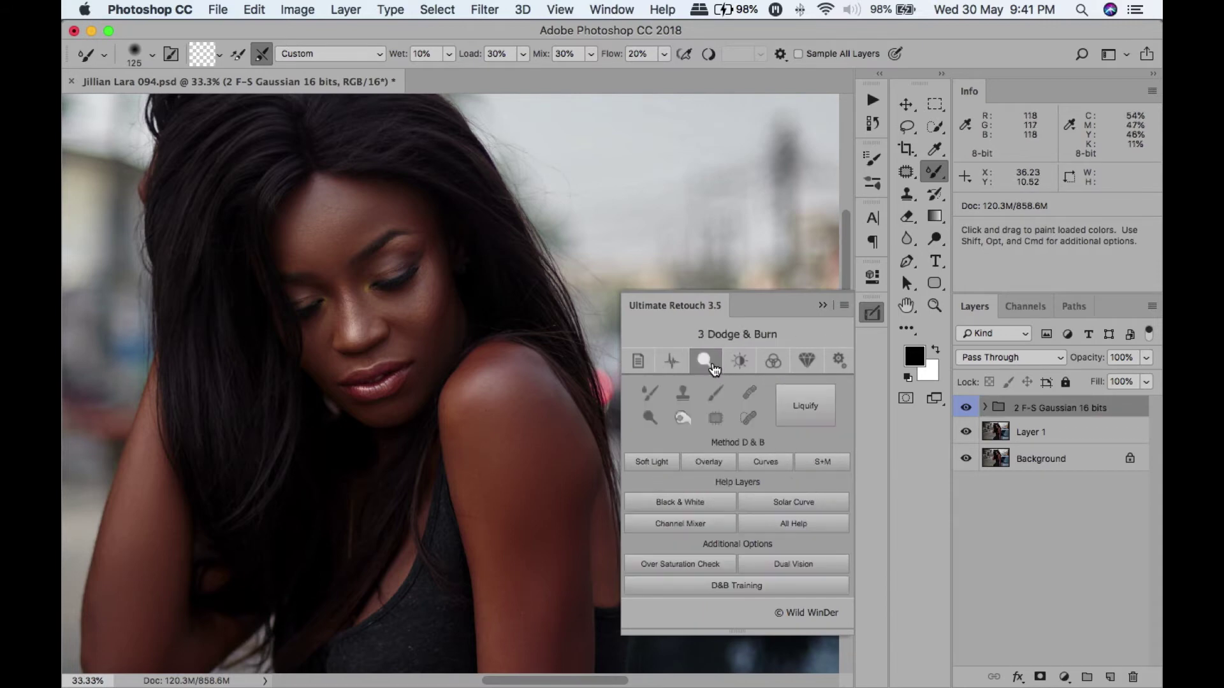
click(774, 466)
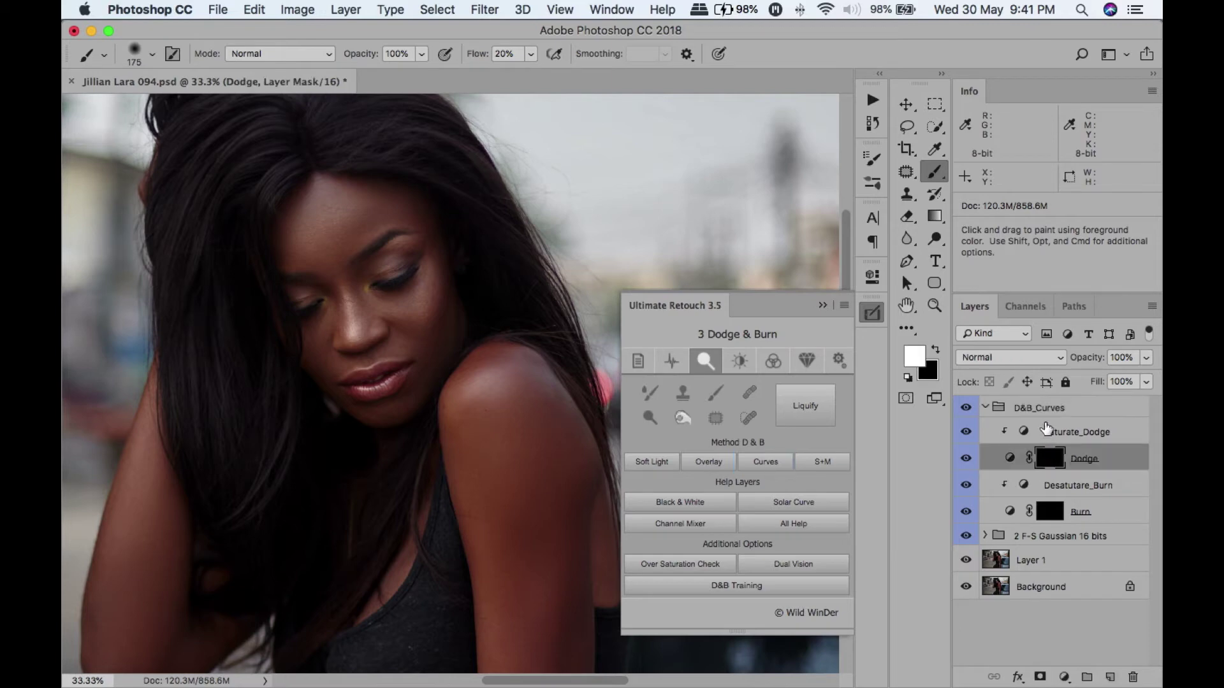
Dodge the highlights on the forehead and cheeks near the lips.
key(shift)
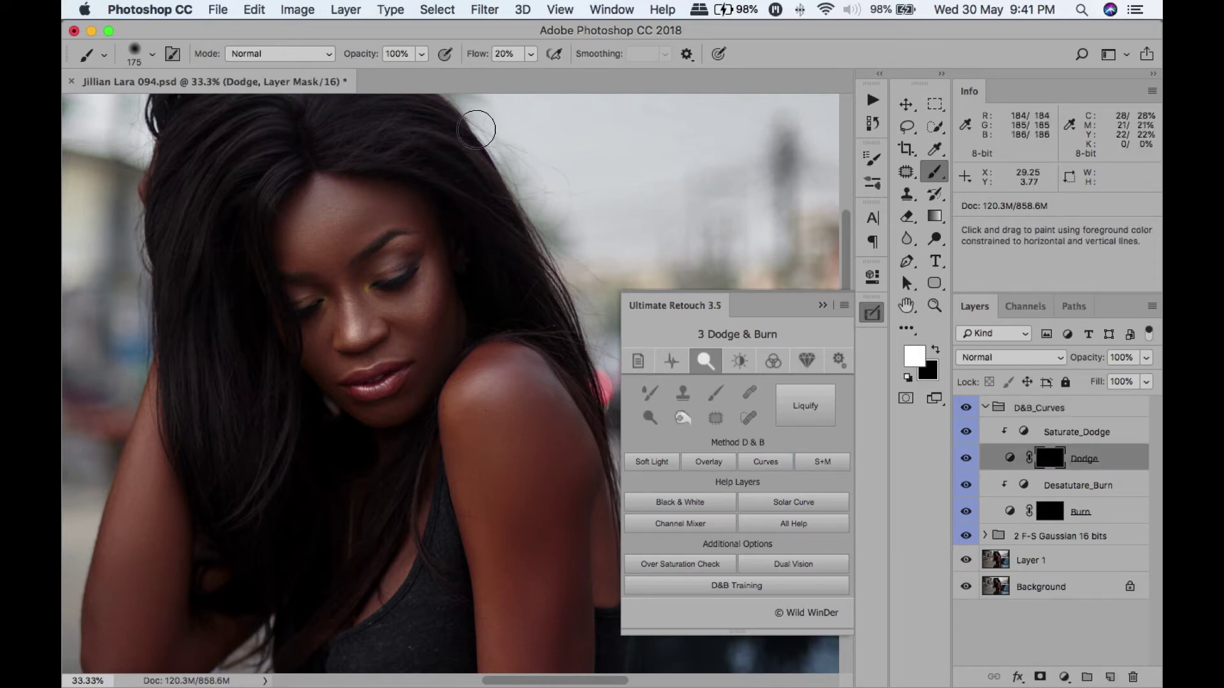
mouse_move(324, 207)
mouse_down()
mouse_move(315, 223)
mouse_move(361, 219)
mouse_move(320, 241)
mouse_up()
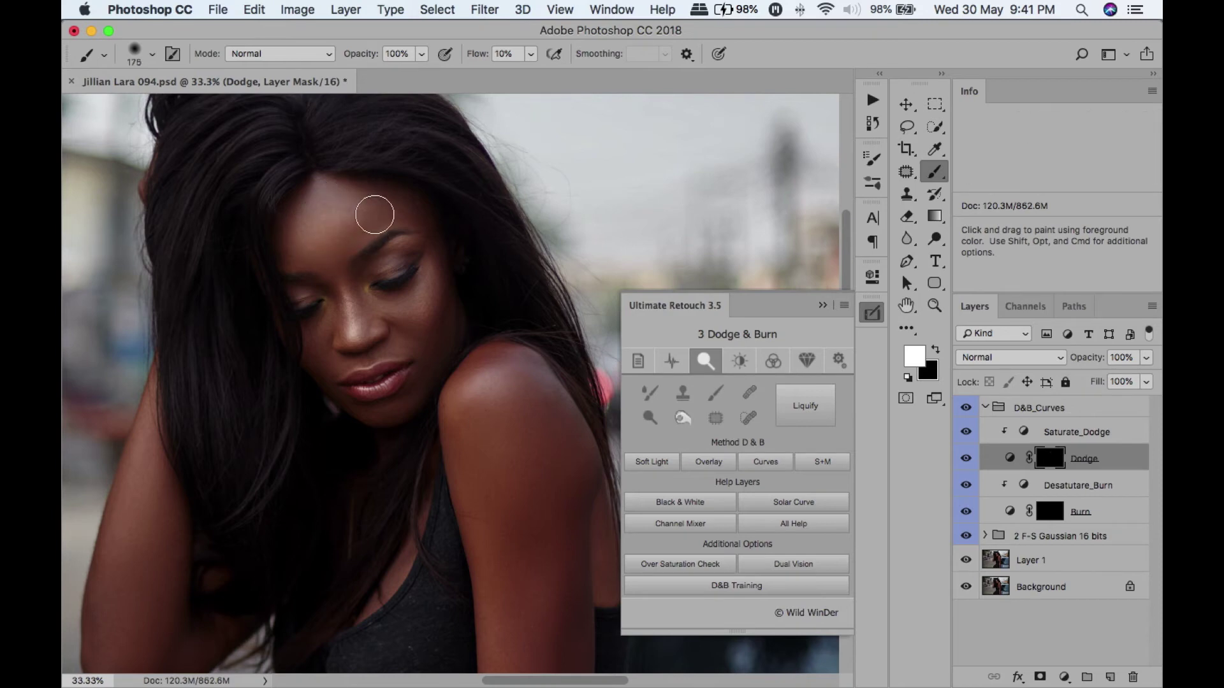
key(bracketleft)
key(bracketleft)
key(bracketleft)
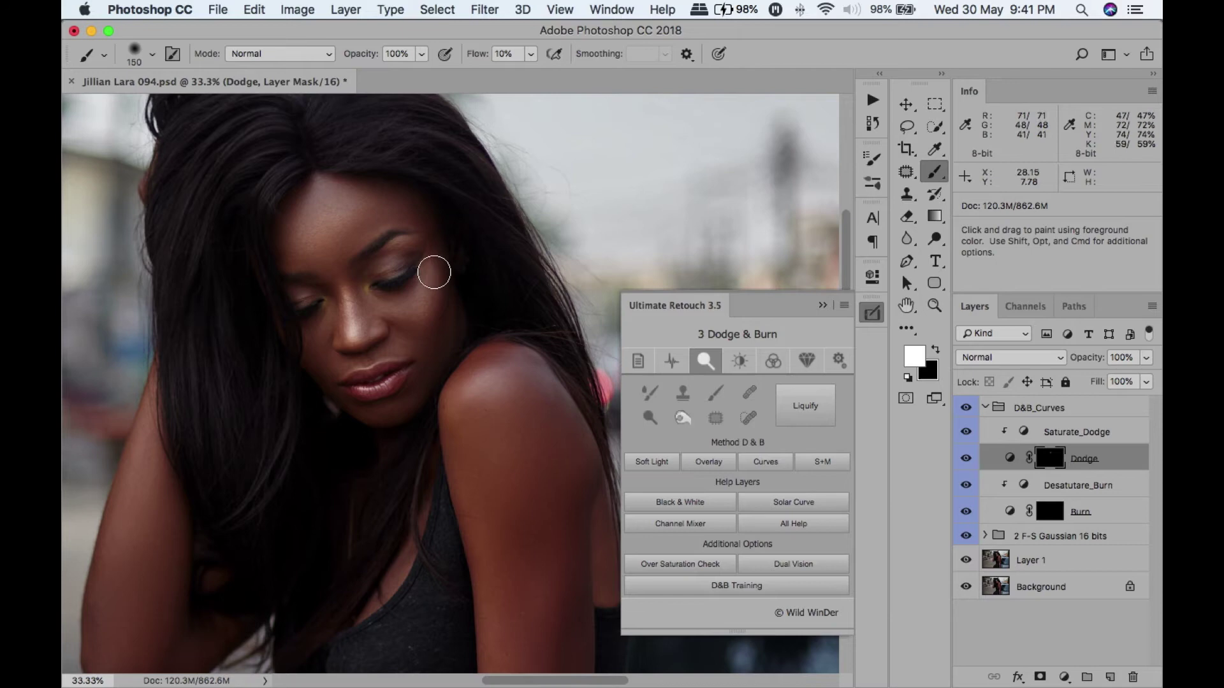
key(bracketleft)
key(bracketleft)
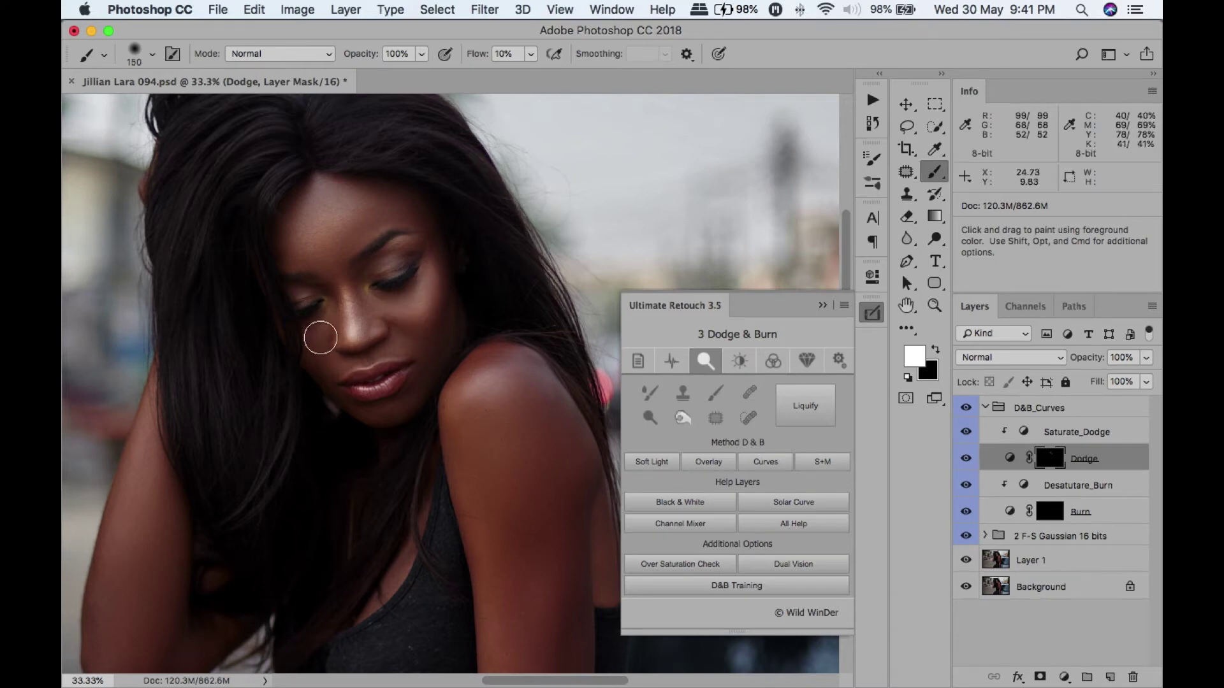
key(bracketleft)
key(bracketleft)
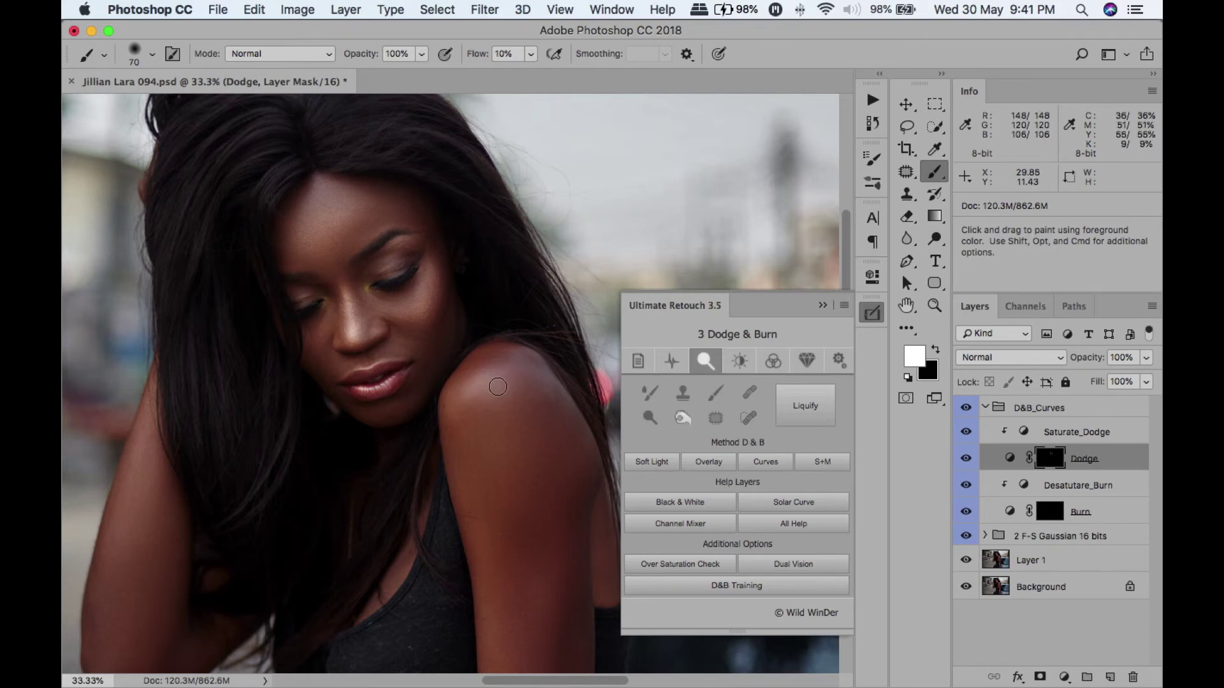
key(bracketright)
key(bracketright)
key(bracketright)
key(bracketright)
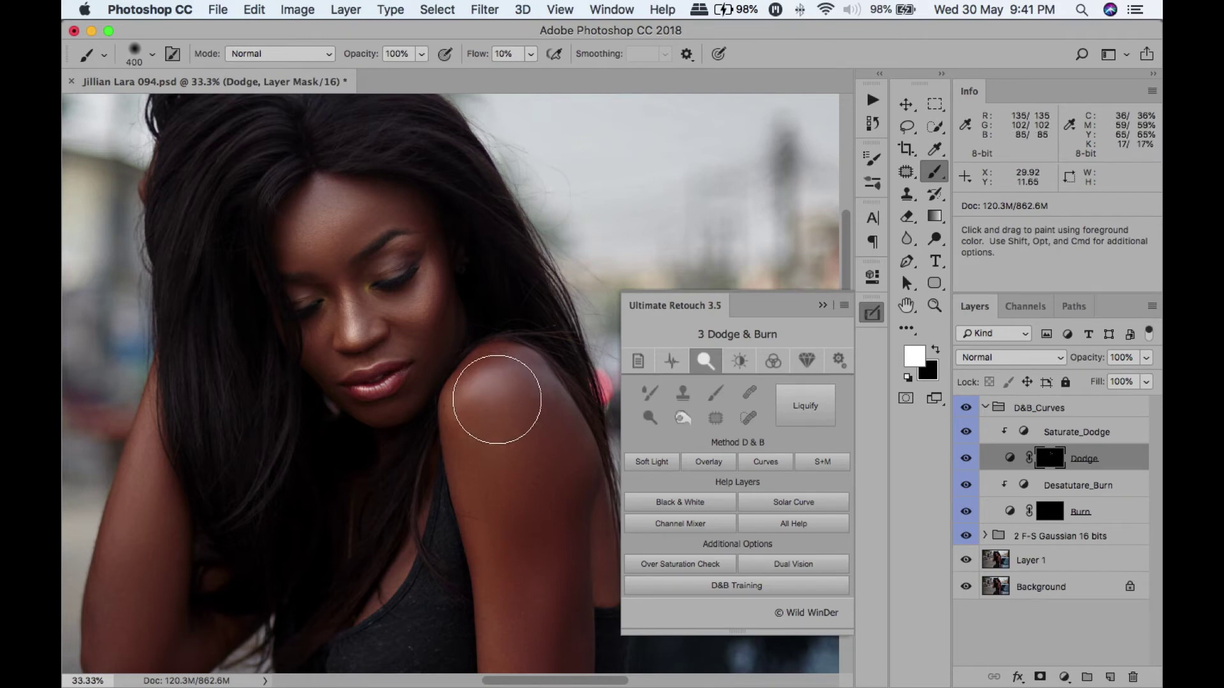
key(bracketleft)
key(bracketleft)
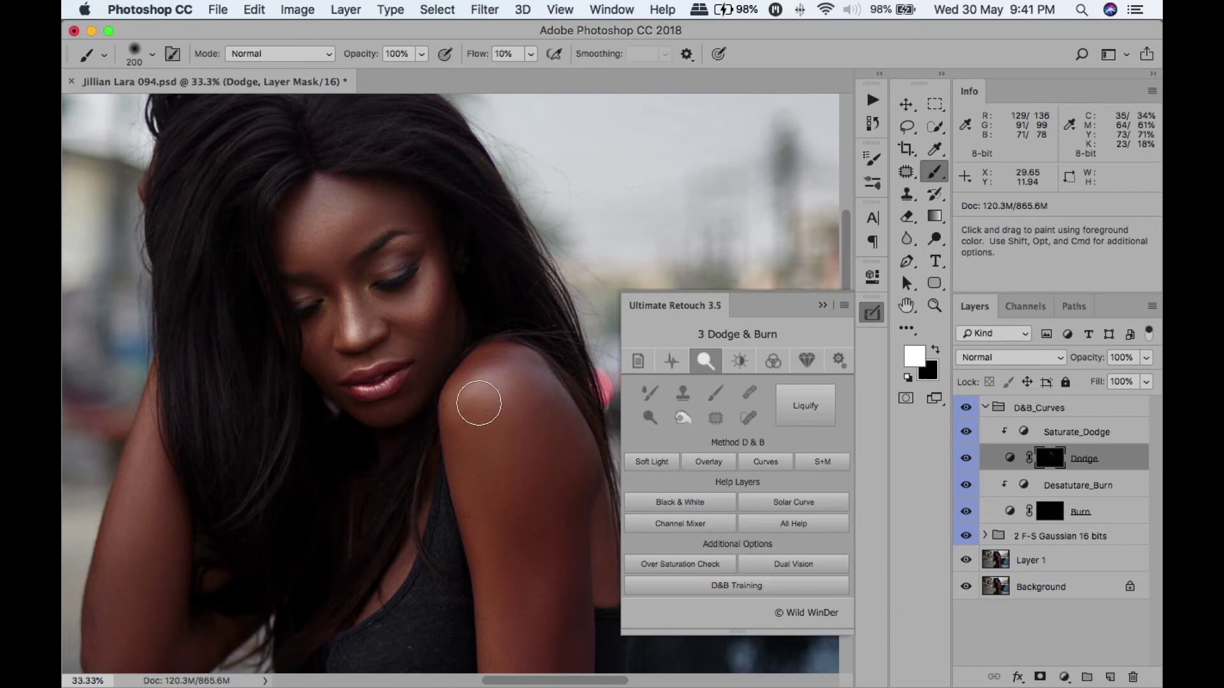
Dodge the upper arm and shoulder, then select the Burn mask.
drag(527, 474, 532, 185)
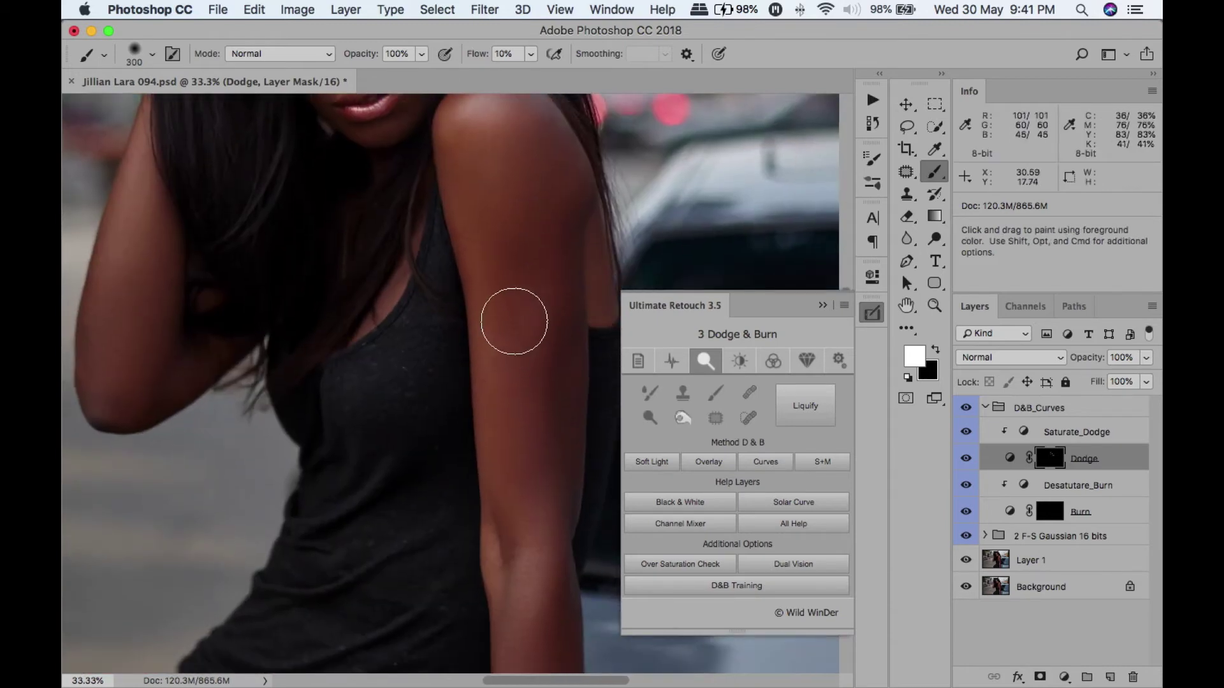
key(bracketleft)
scroll(530, 361, up, 10)
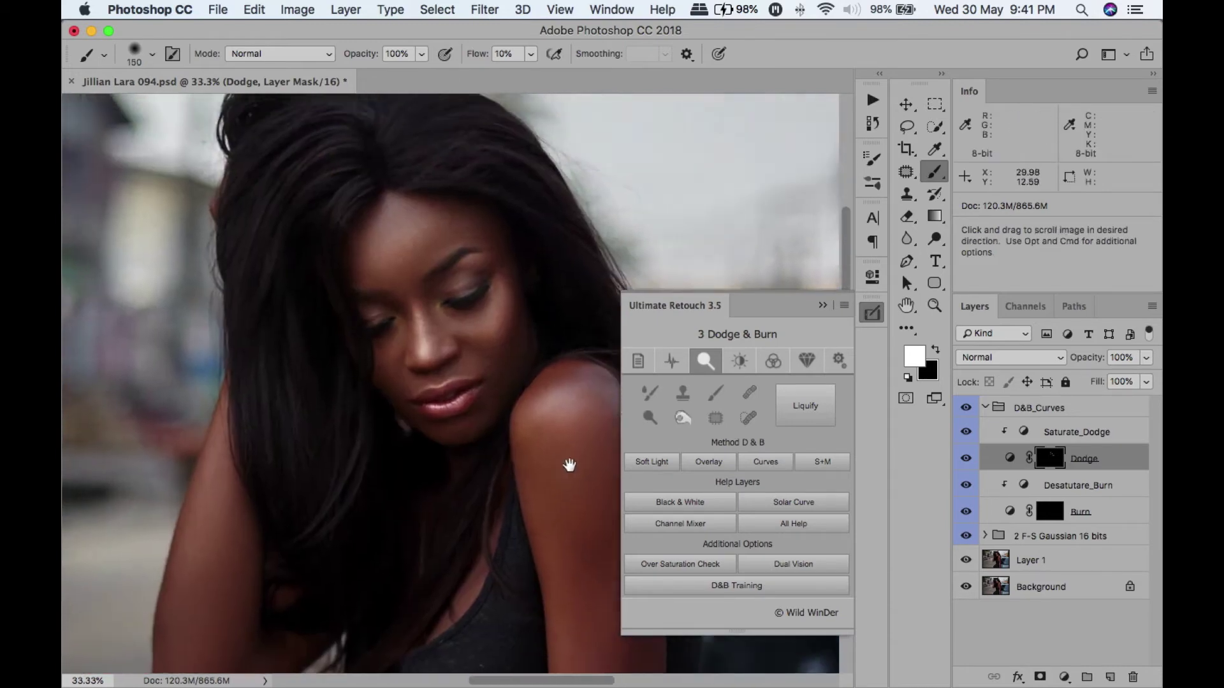
key(bracketright)
key(bracketleft)
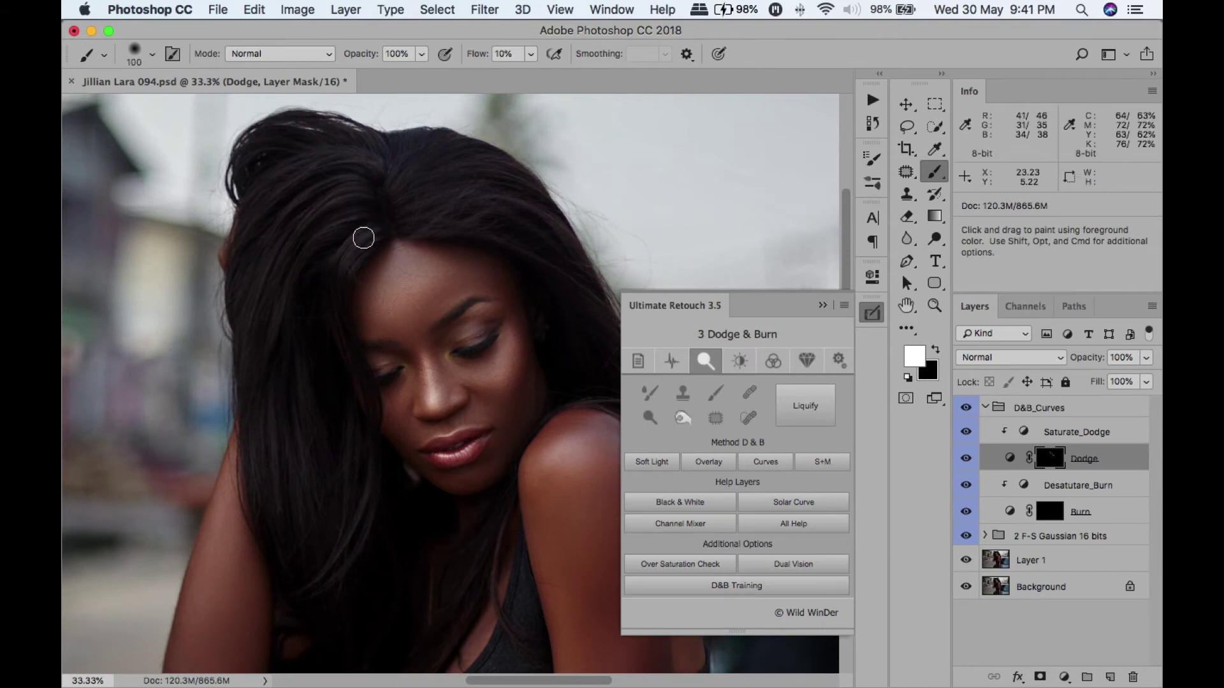
key(bracketright)
key(bracketright)
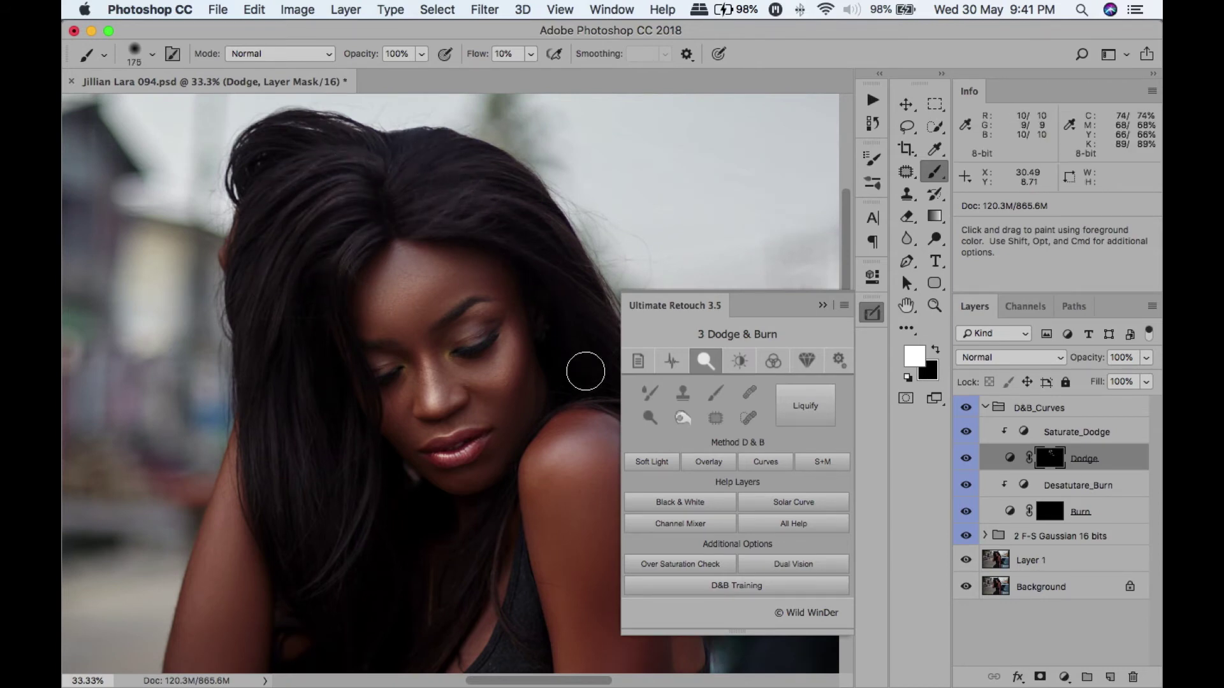
click(1055, 513)
key(bracketleft)
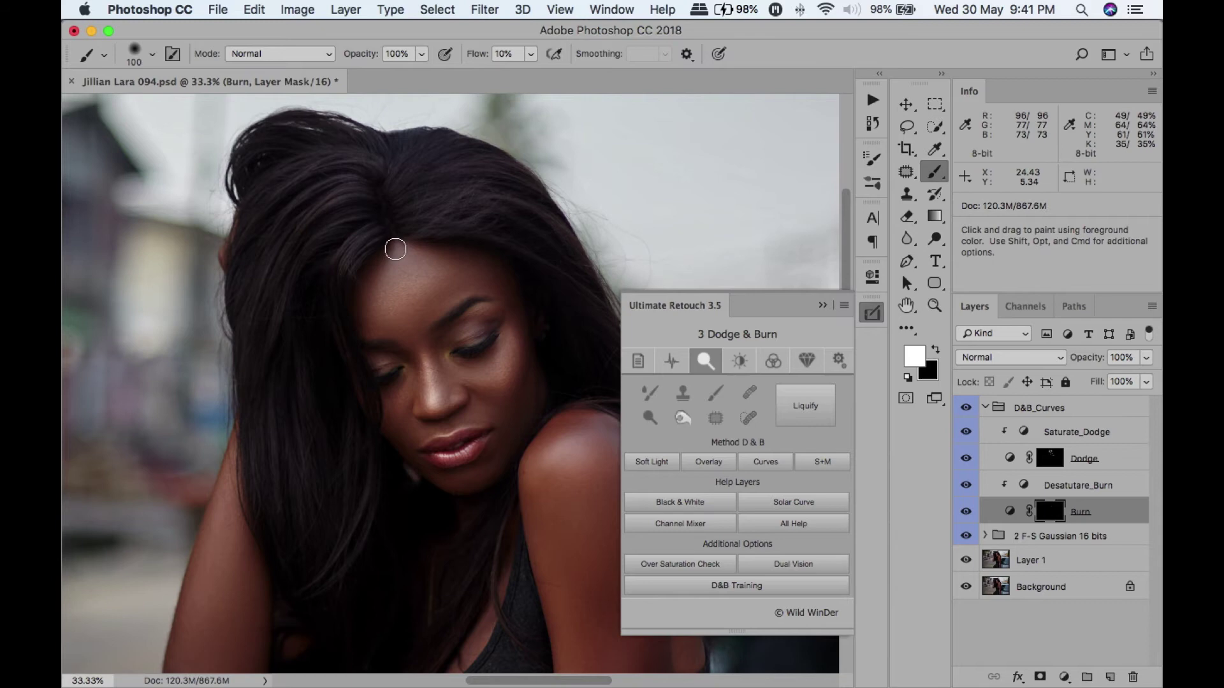
Burn along the lips and compare the photo with and without the dodge and burn.
key(bracketright)
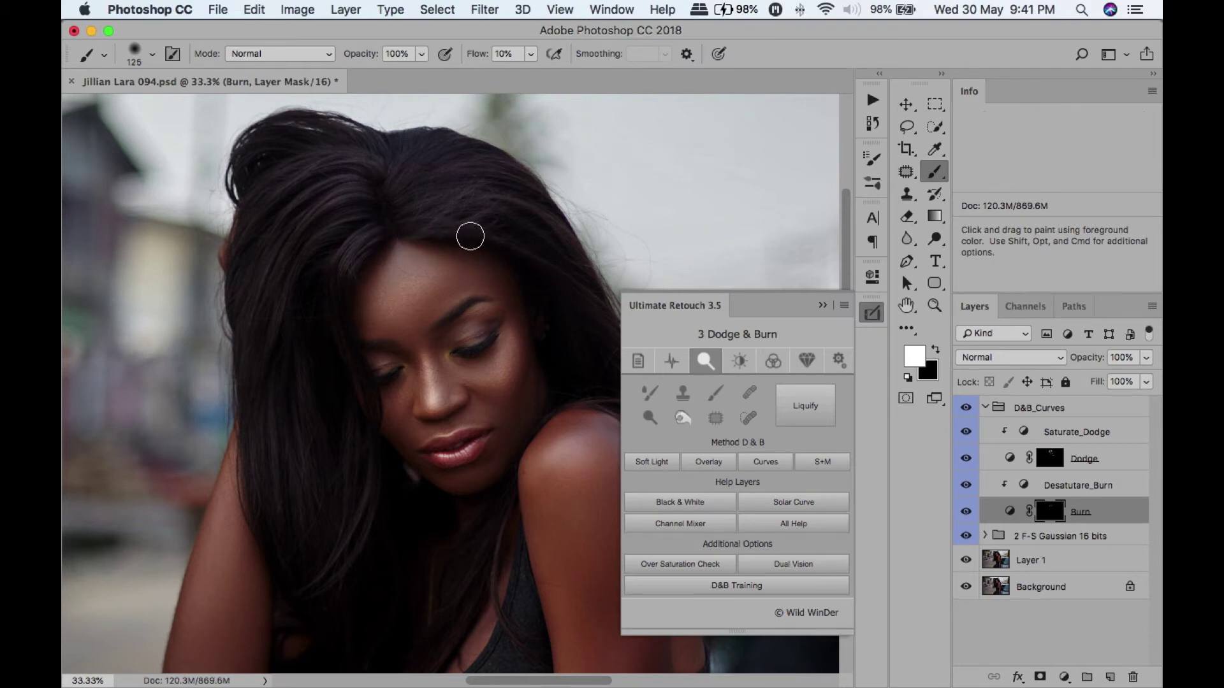
key(bracketleft)
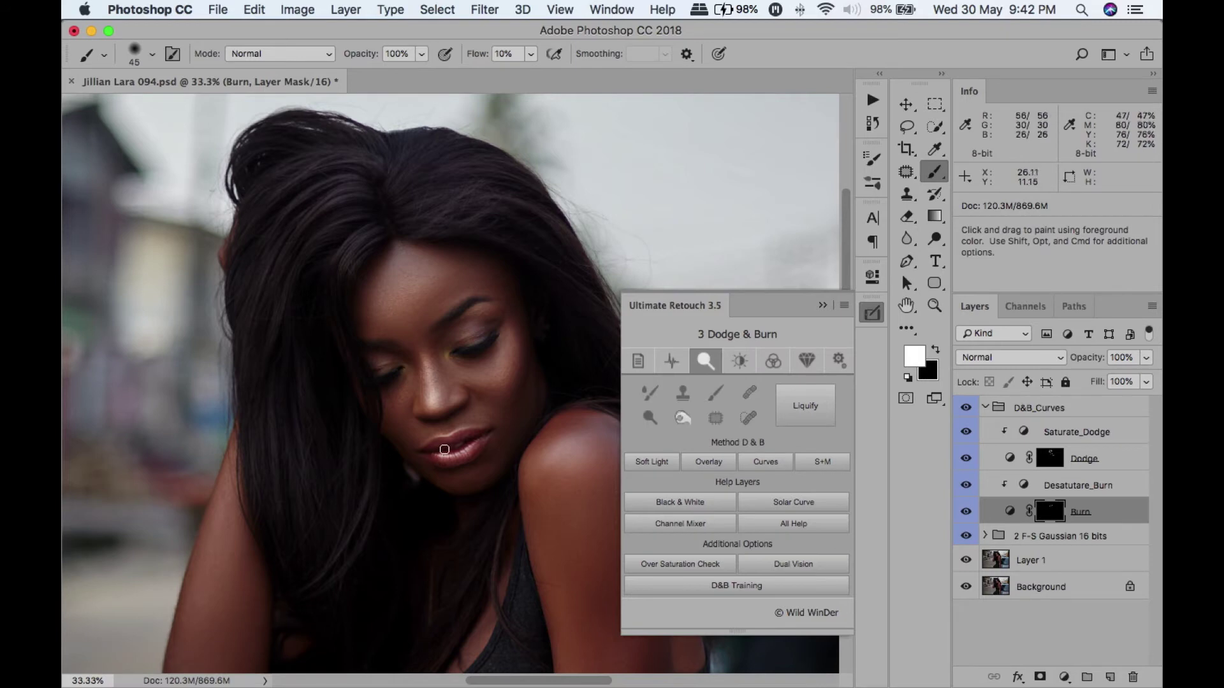
drag(444, 450, 467, 443)
click(966, 411)
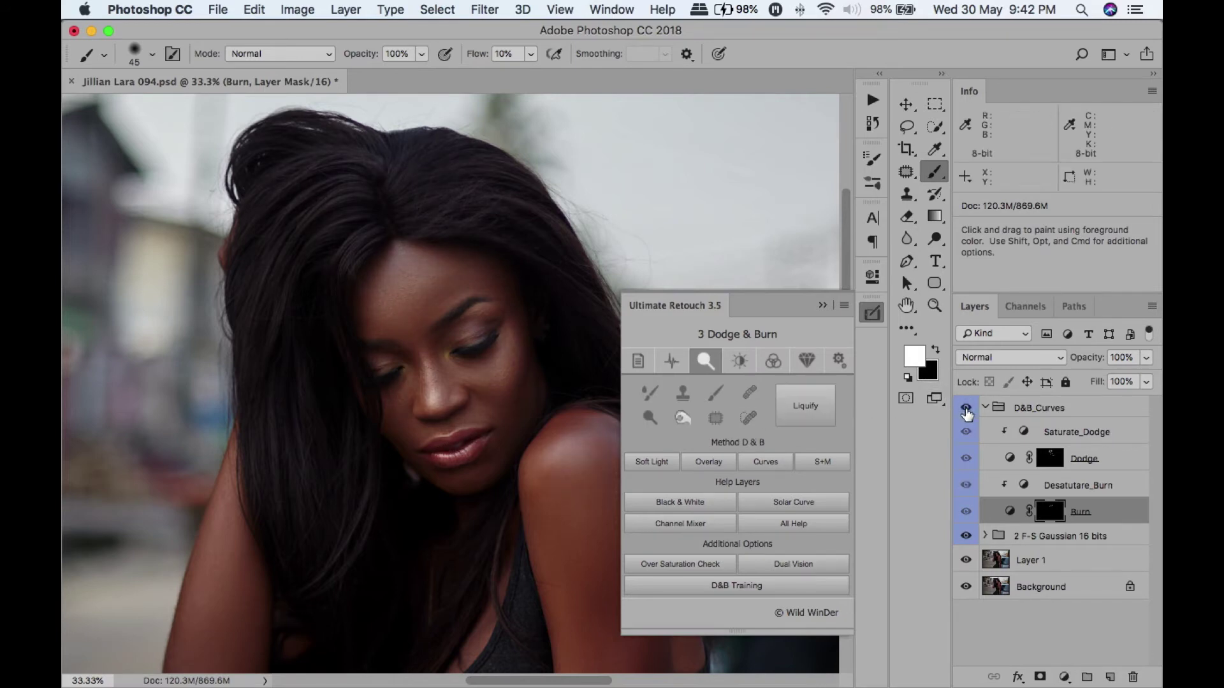
click(966, 412)
click(966, 411)
click(966, 411)
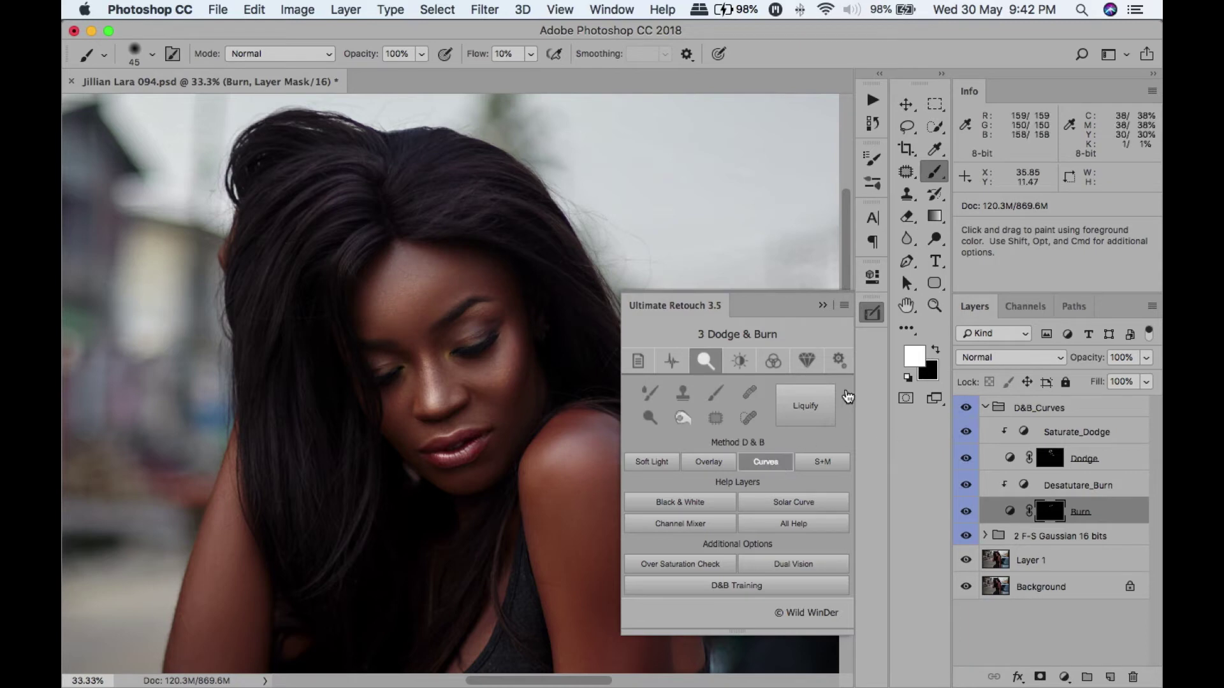
Zoom out and select all layers from D&B_Curves down to Layer 1.
key(super+0)
key(super+minus)
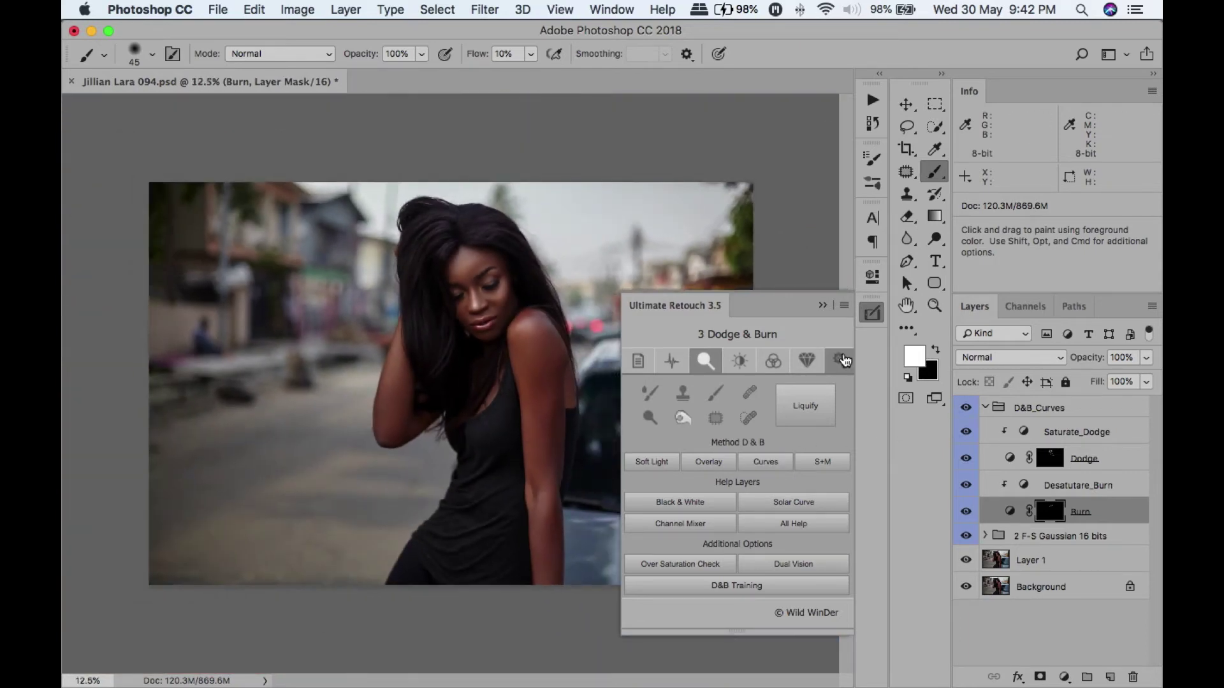
click(1077, 409)
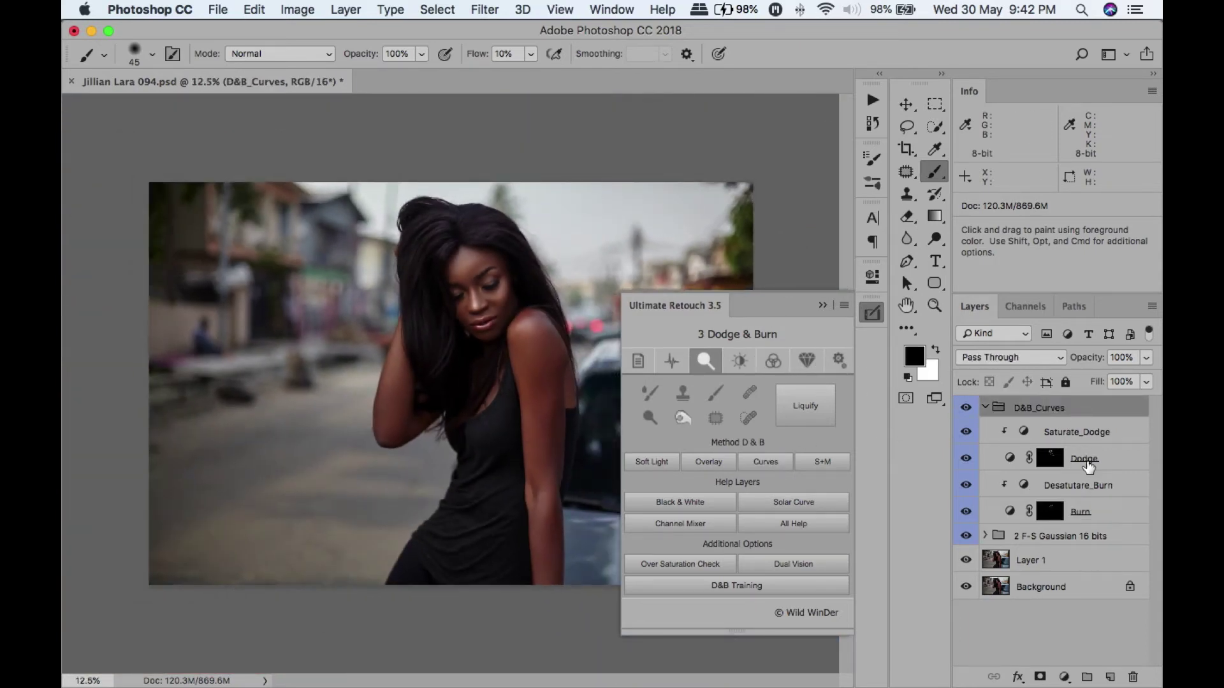
shift+click(1059, 566)
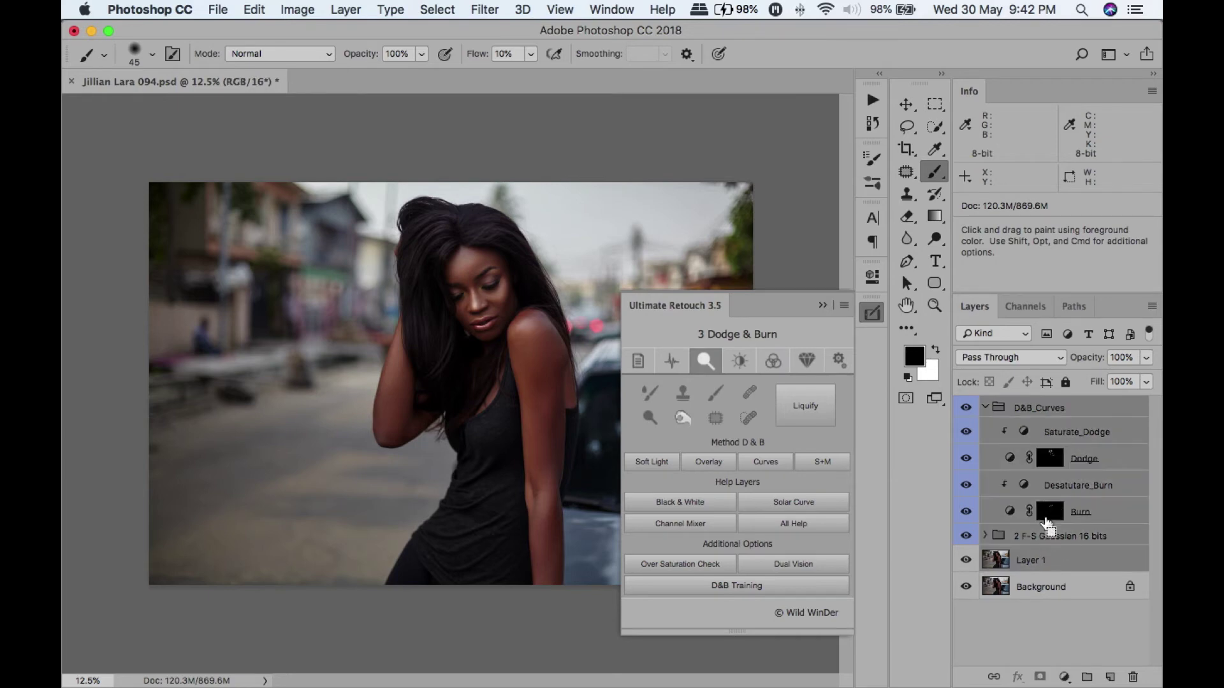
Merge the selected retouch layers into D&B_Curves and compare before and after.
key(super+g)
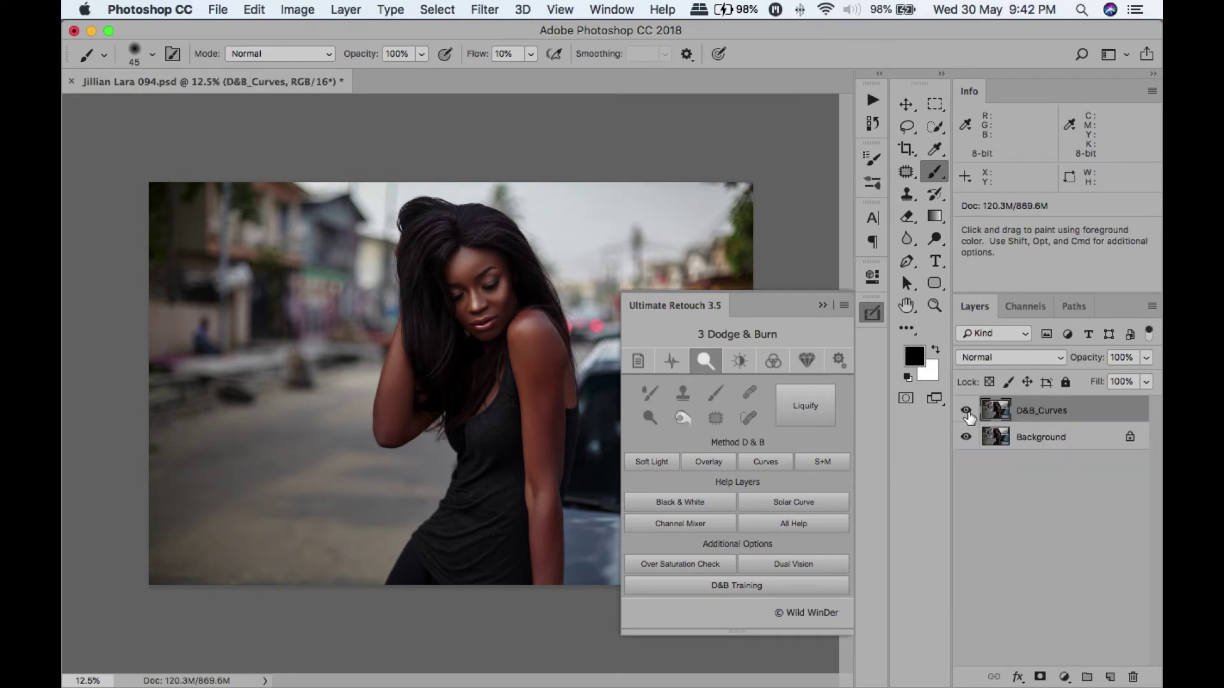
click(967, 411)
click(967, 411)
click(969, 416)
click(969, 415)
Add a Gradient Map adjustment layer blended in Luminosity mode.
click(1066, 677)
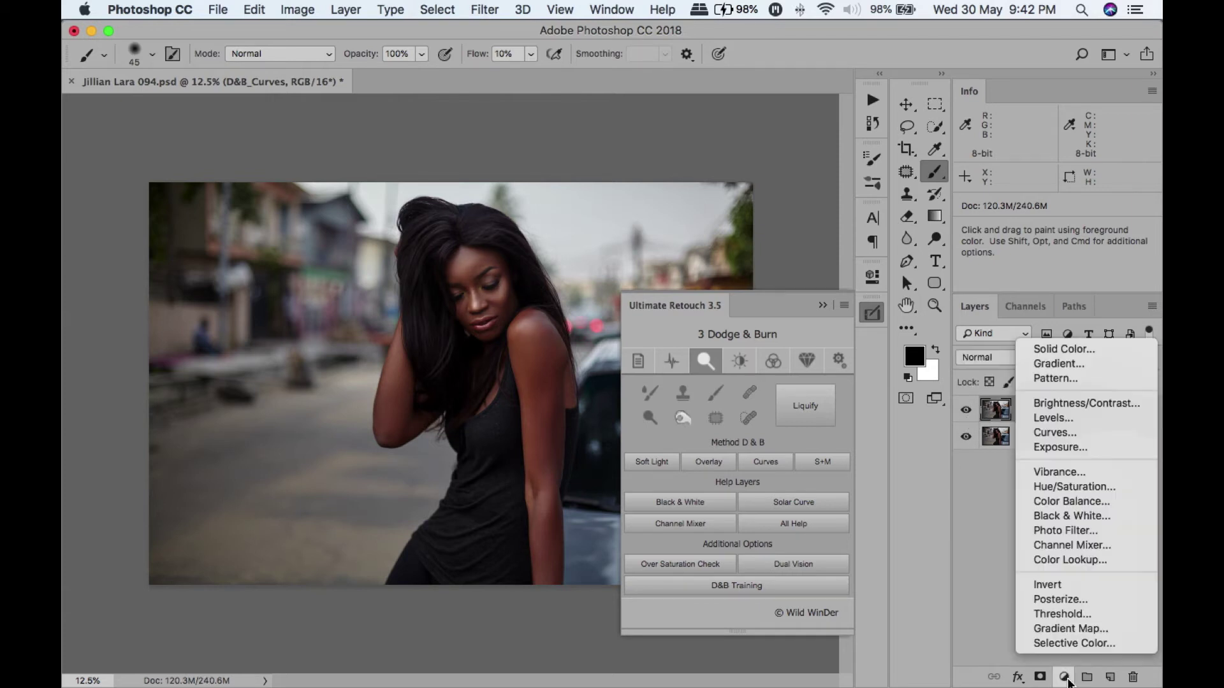
click(1077, 629)
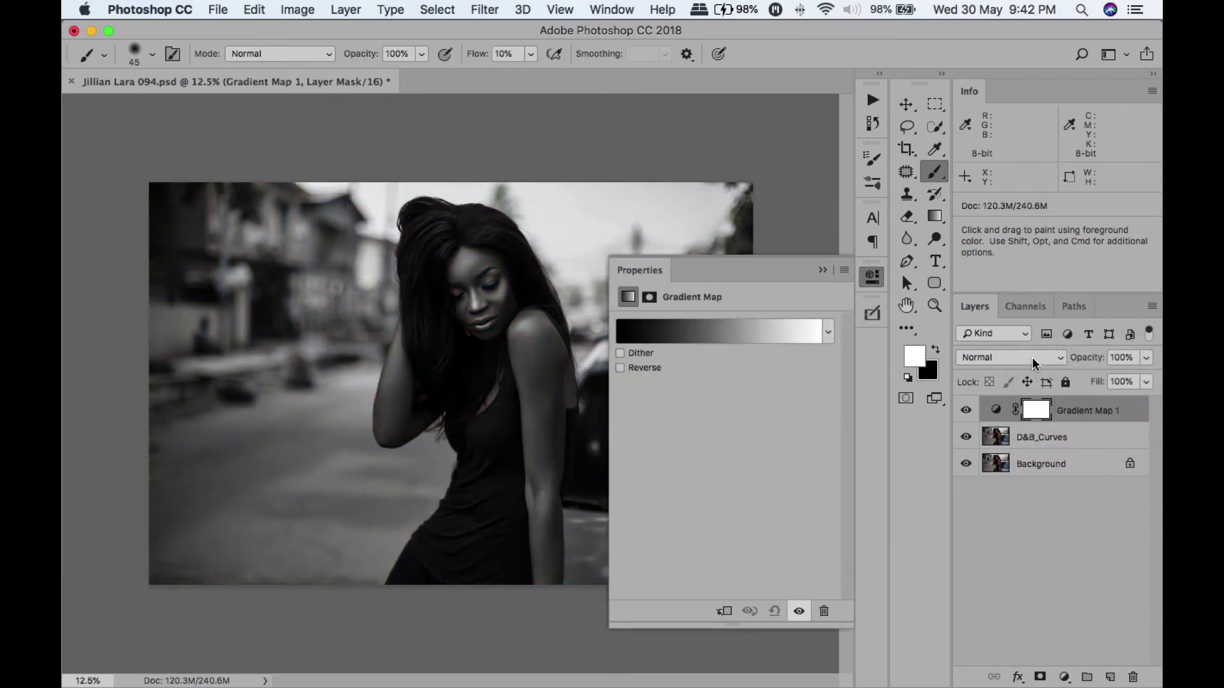
click(1032, 357)
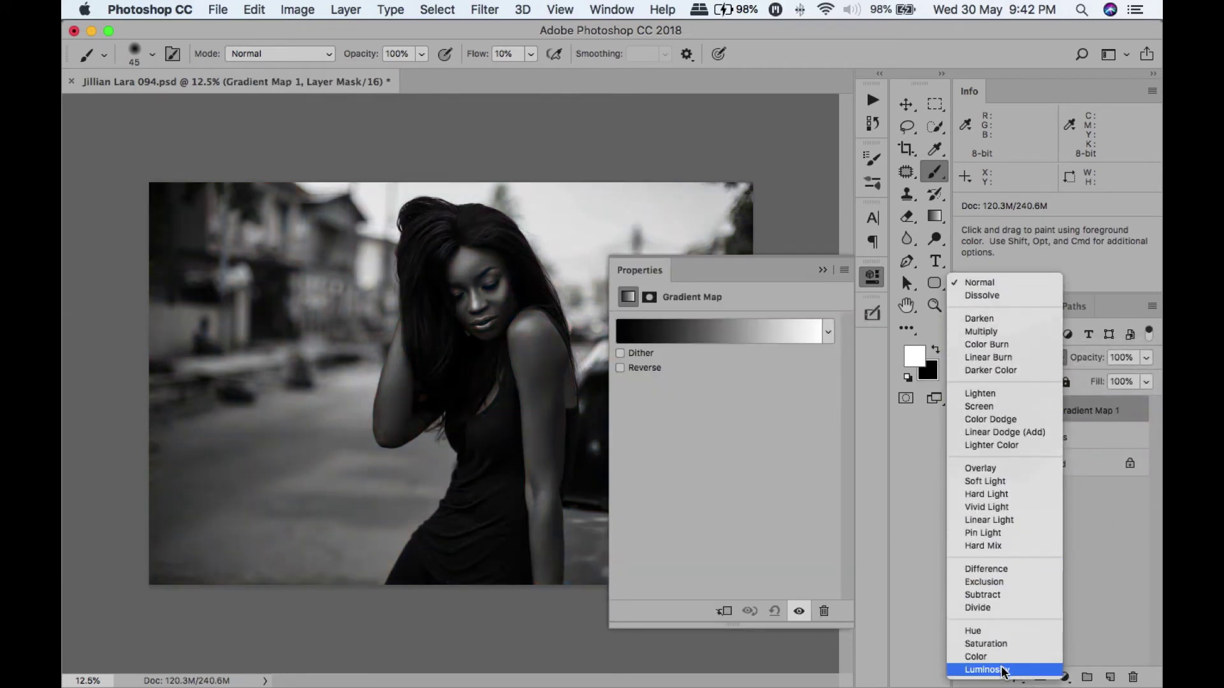
click(1005, 670)
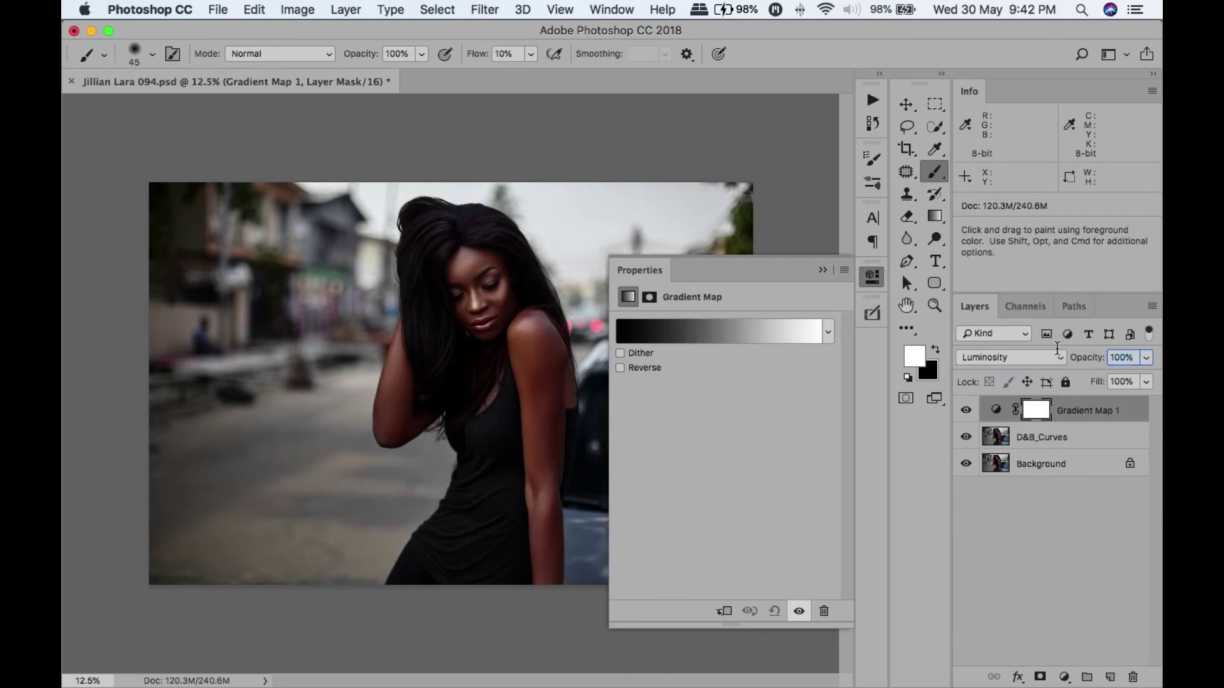
Set the gradient map to 20% opacity, then add a brightening, shadow-deepening Curves layer with inverted mask.
text(20)
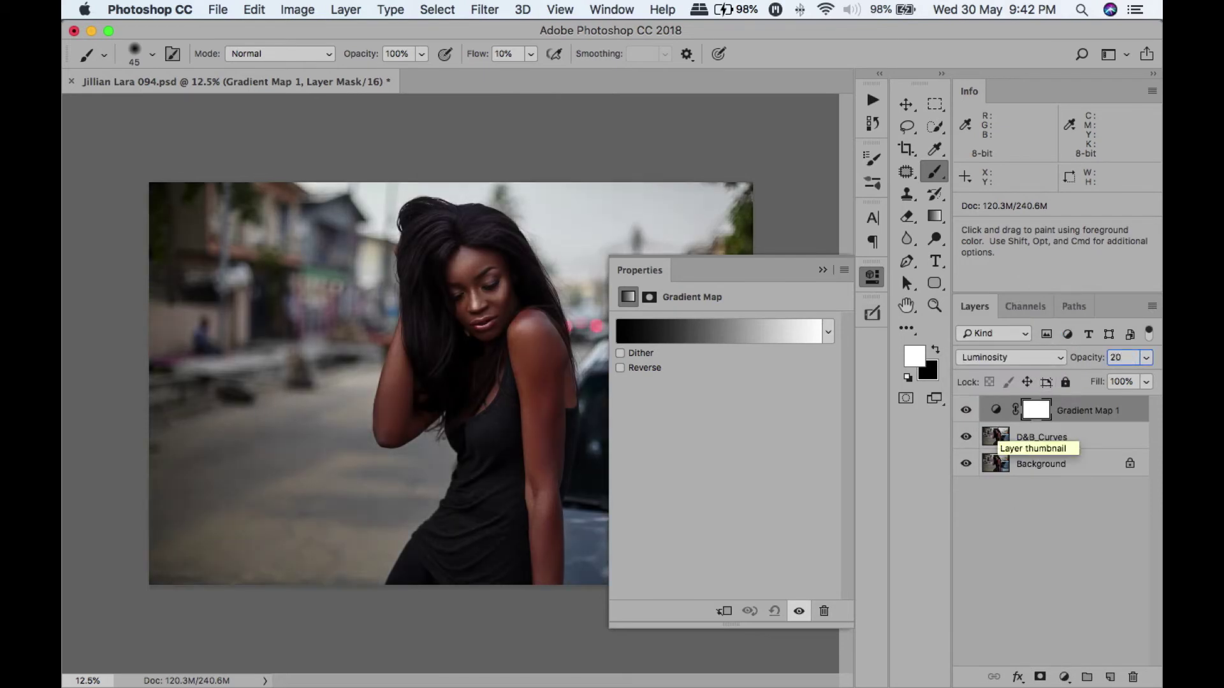
click(1065, 678)
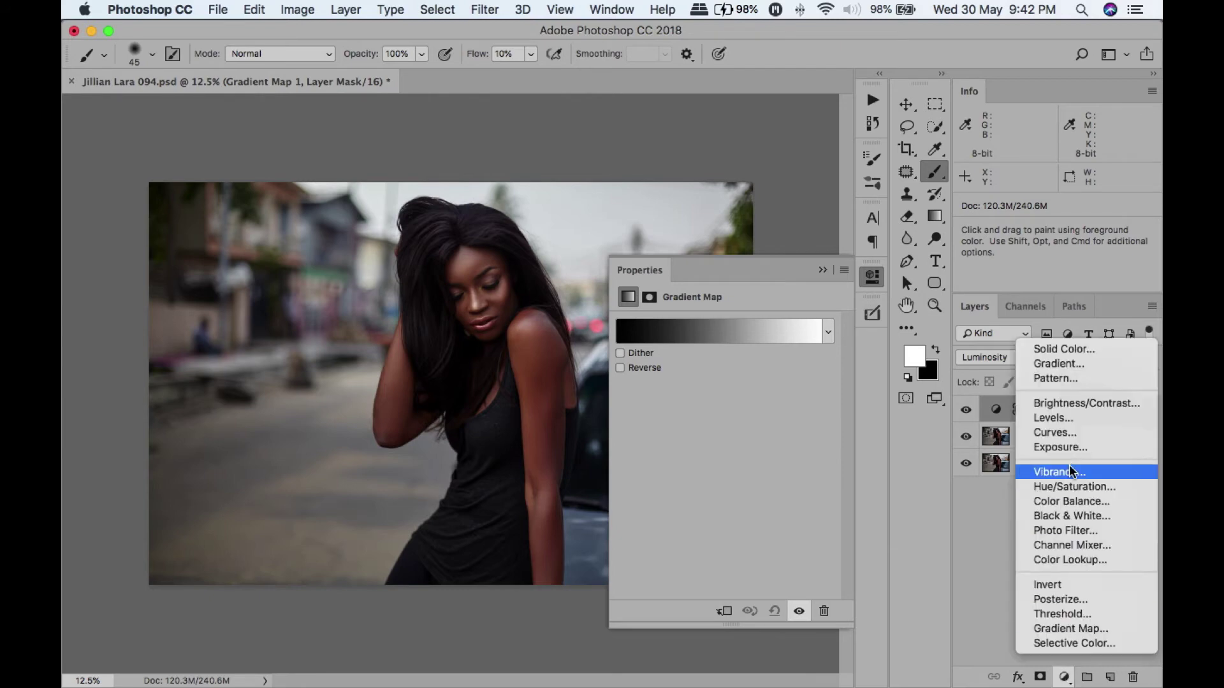
click(1077, 432)
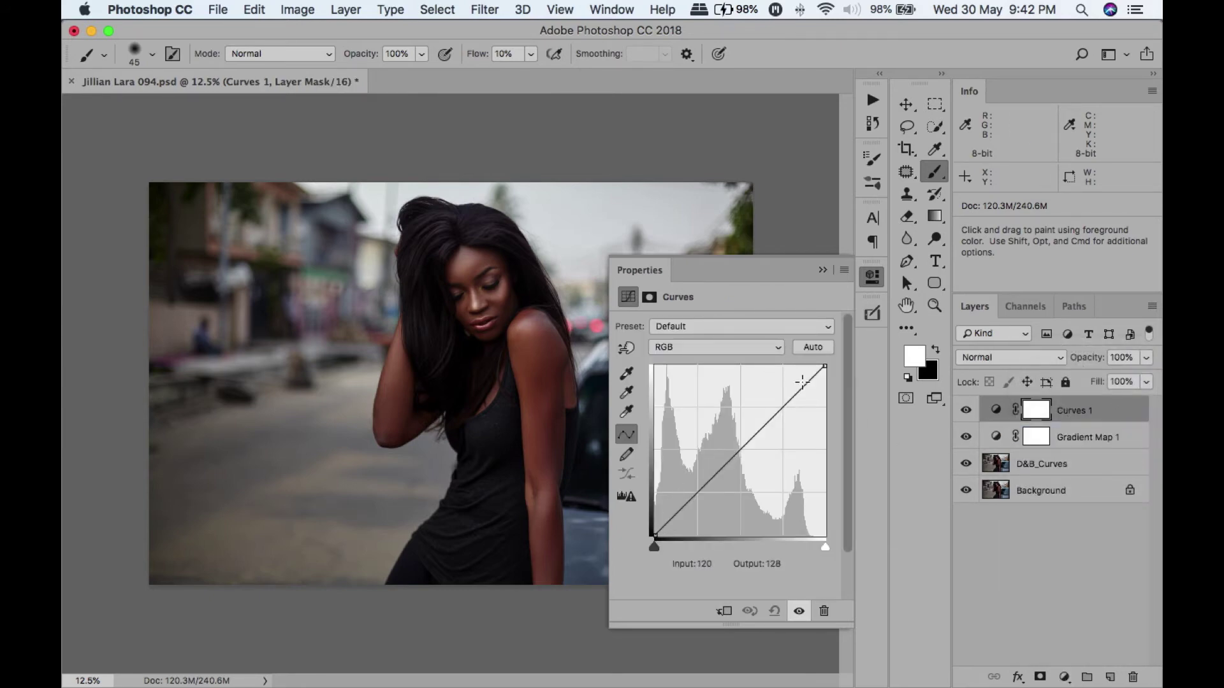
drag(824, 368, 788, 350)
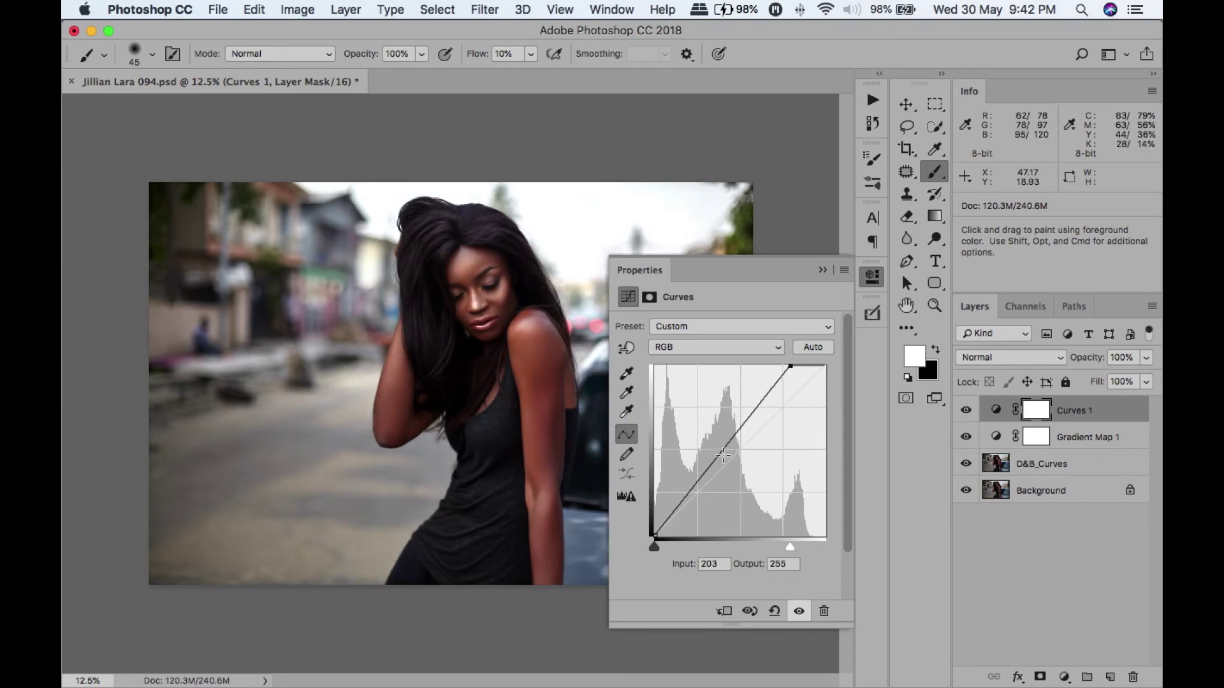
drag(654, 543, 661, 543)
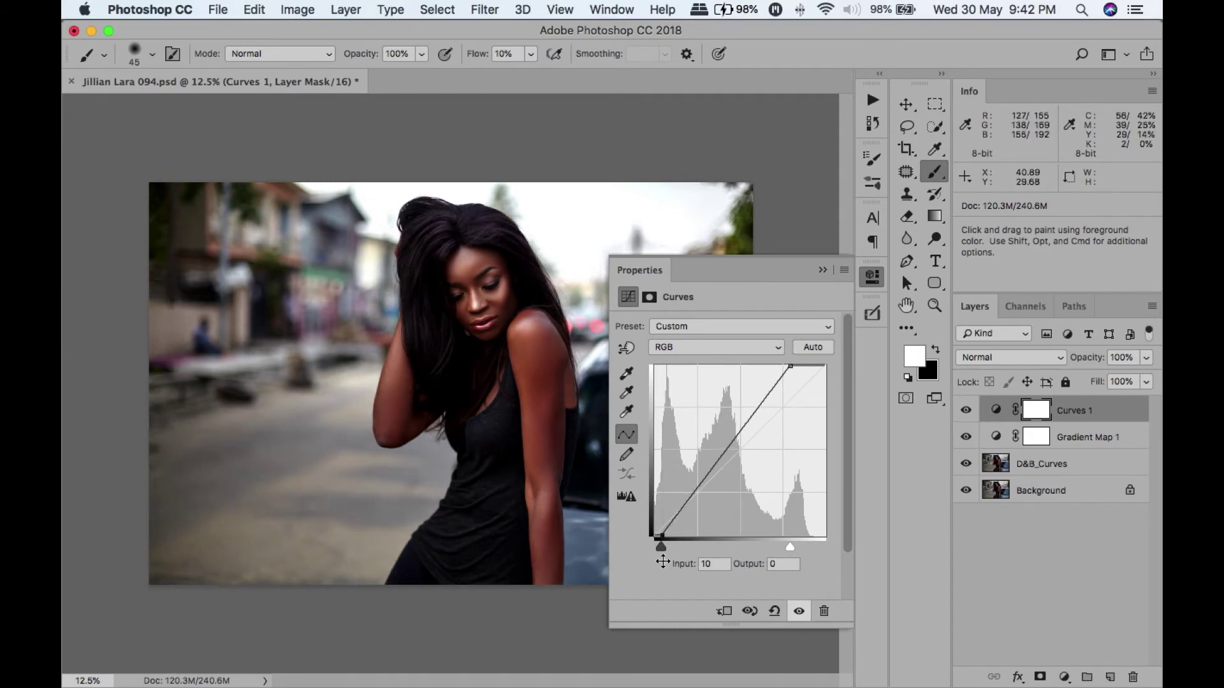
key(super+i)
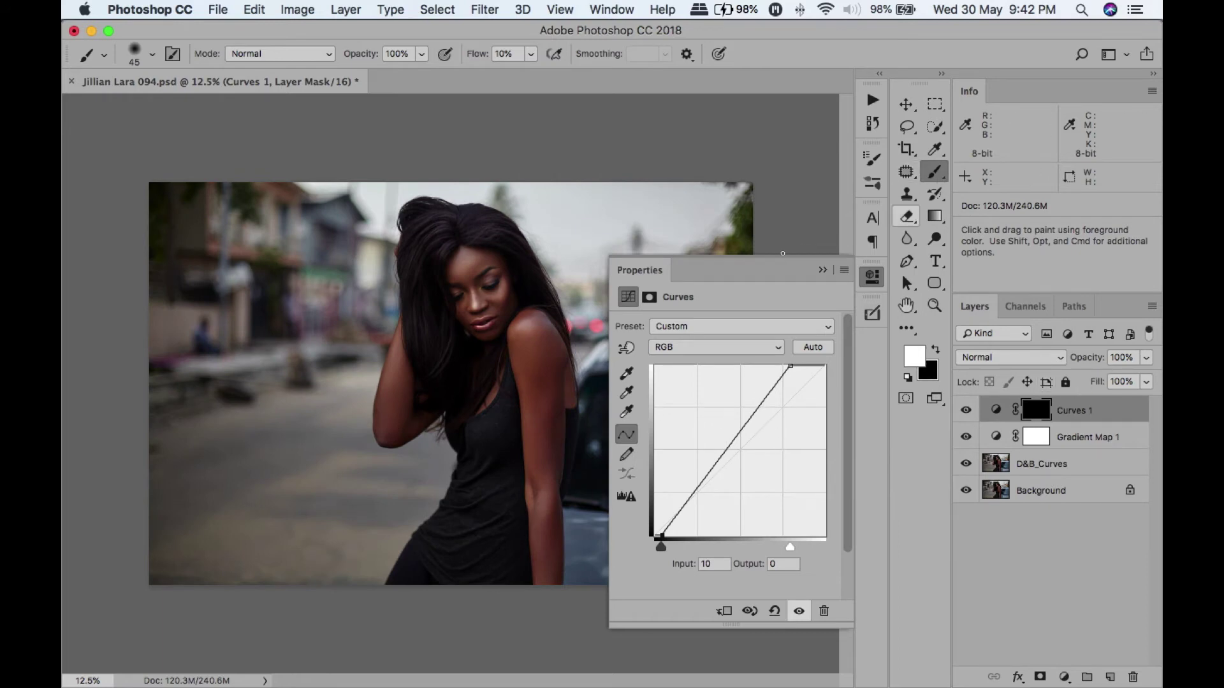
Paint the Curves 1 brightening onto her face, hair, arm and figure at 20% flow.
key(shift+2)
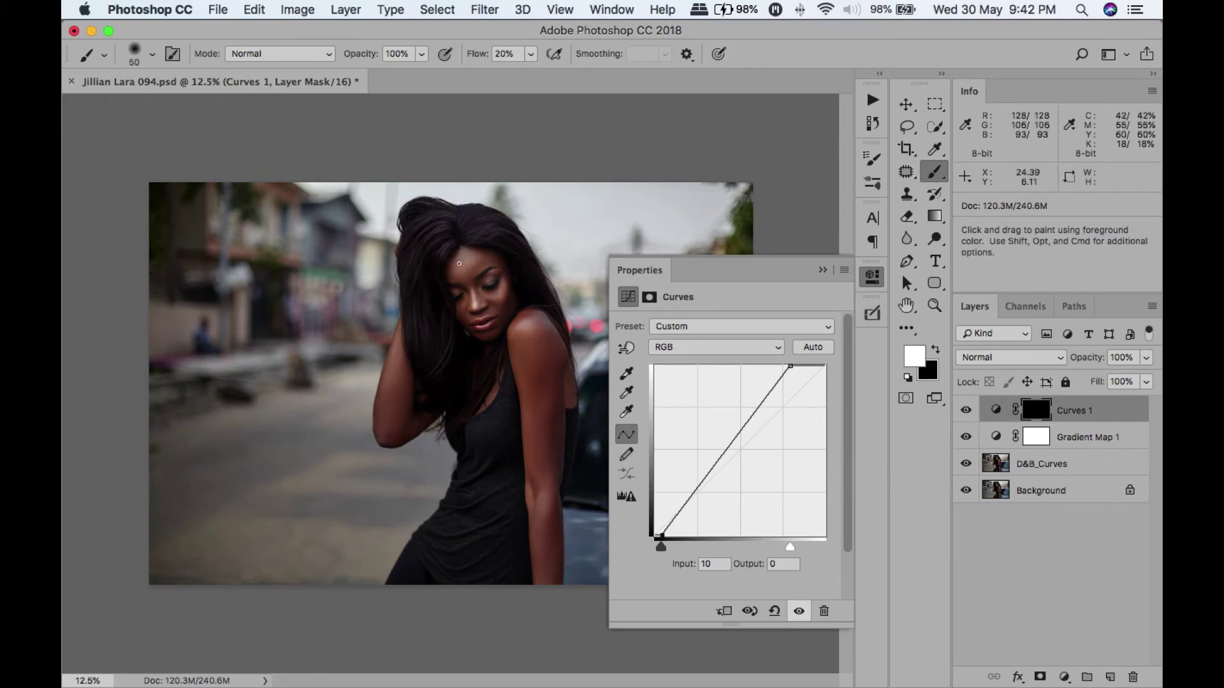
drag(474, 268, 476, 281)
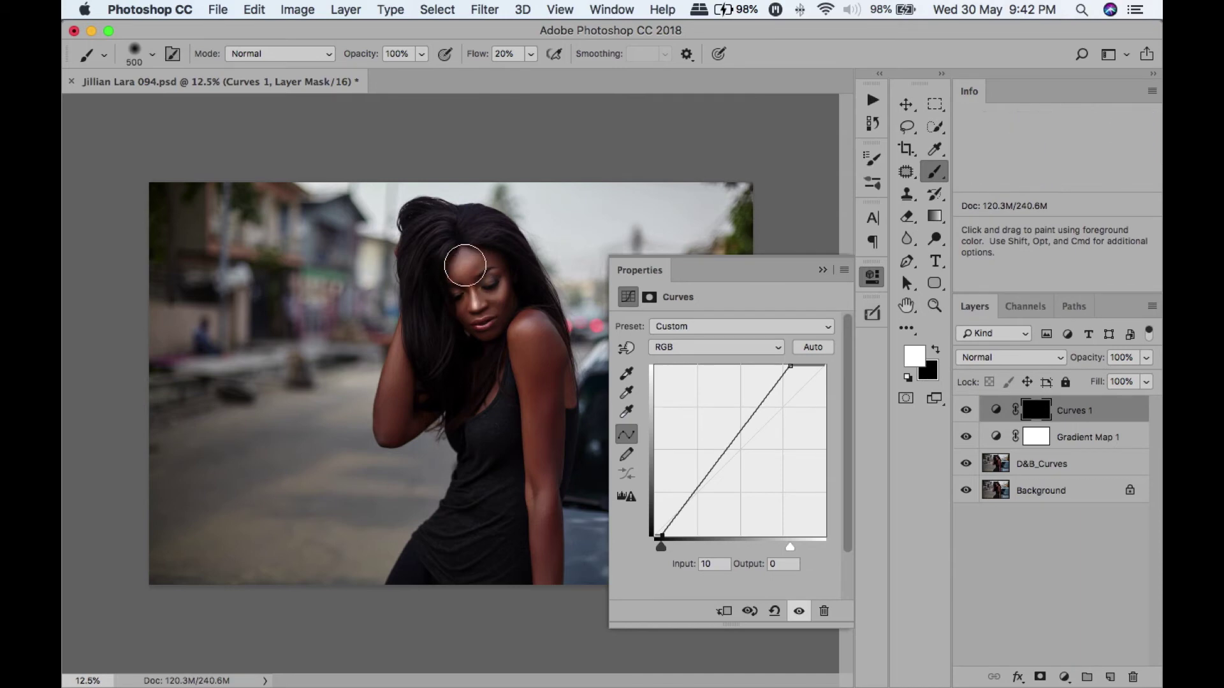
key(bracketright)
key(bracketright)
key(bracketright)
mouse_move(437, 235)
mouse_down()
mouse_move(441, 392)
mouse_move(451, 219)
mouse_up()
key(bracketright)
key(bracketright)
mouse_move(533, 304)
mouse_down()
mouse_move(519, 568)
mouse_move(508, 399)
mouse_move(480, 429)
mouse_move(424, 605)
mouse_up()
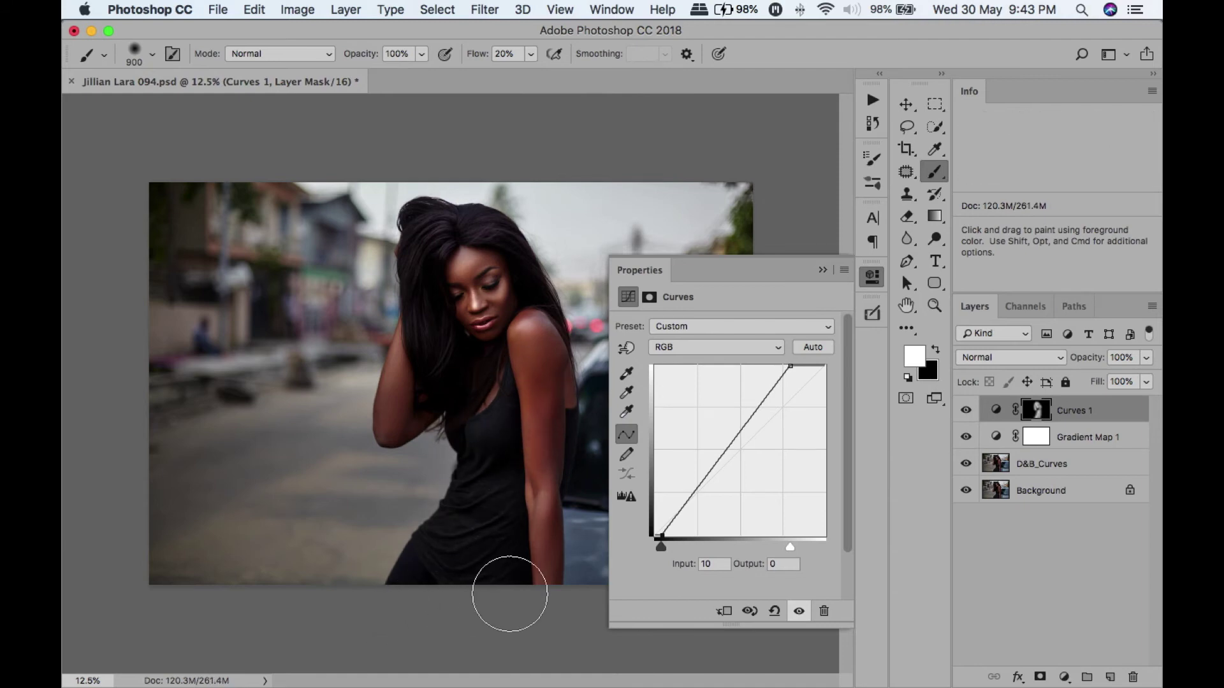
key(bracketright)
mouse_move(469, 474)
mouse_down()
mouse_move(451, 273)
mouse_move(396, 438)
mouse_move(438, 287)
mouse_move(474, 229)
mouse_up()
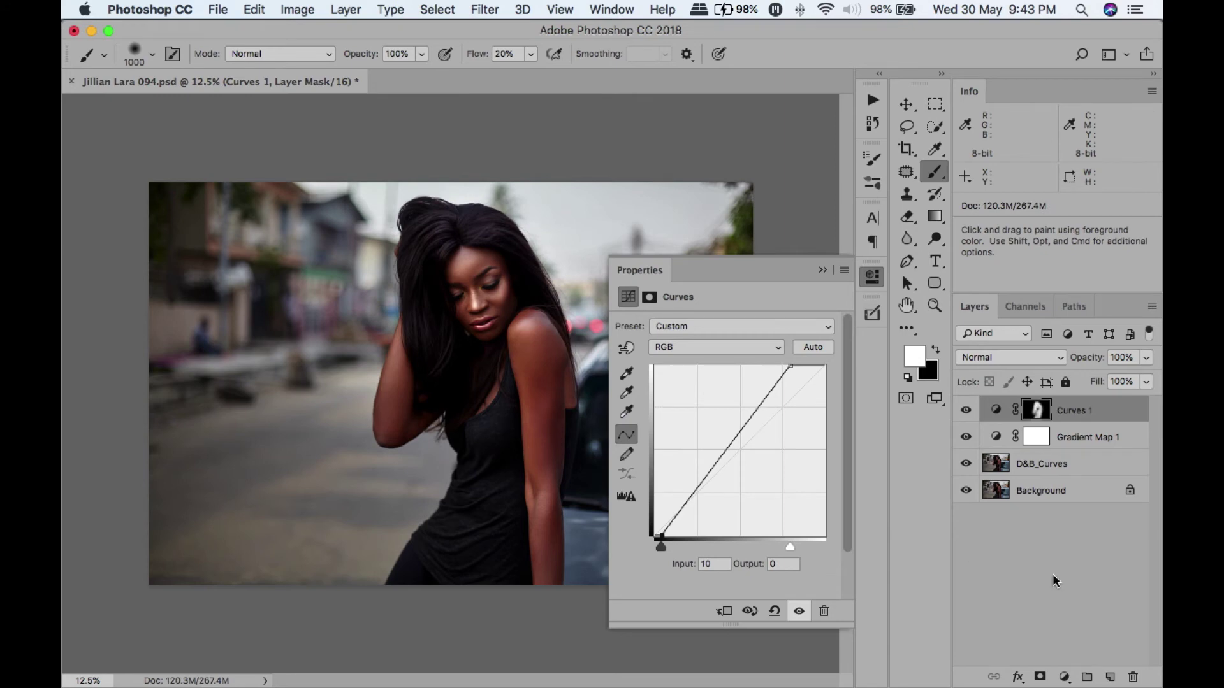
Add a Curves 2 layer using the Ellisoft Color Contrast preset.
click(1064, 677)
click(1063, 435)
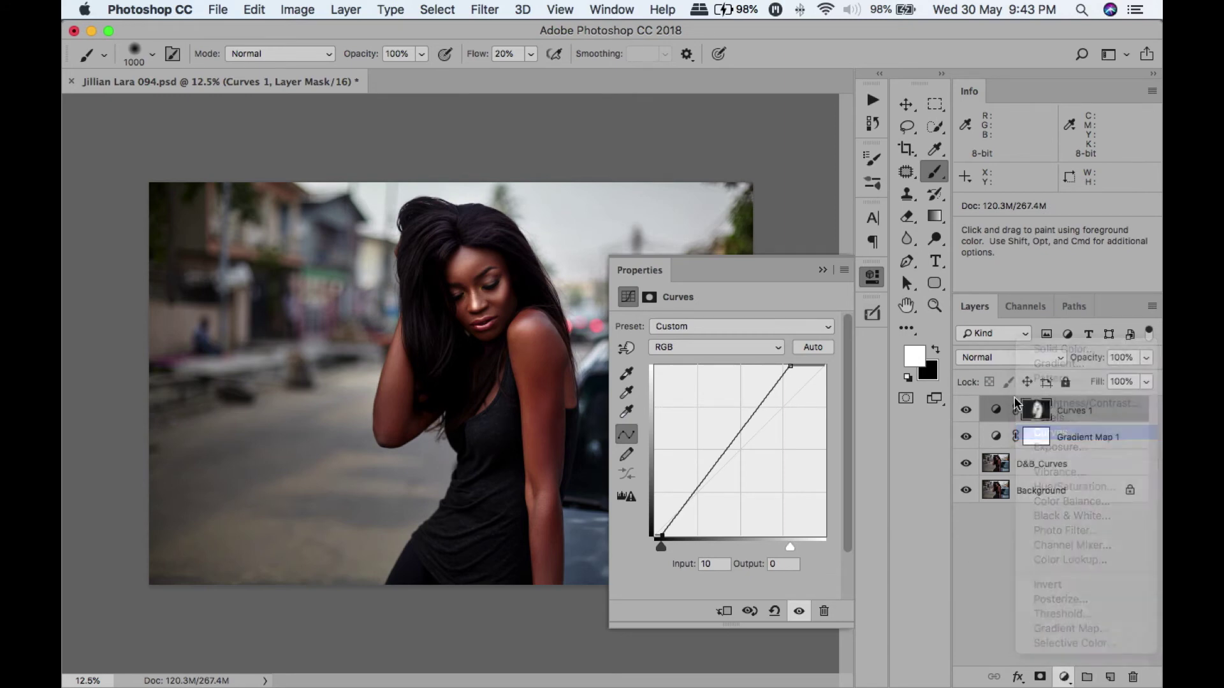
click(759, 326)
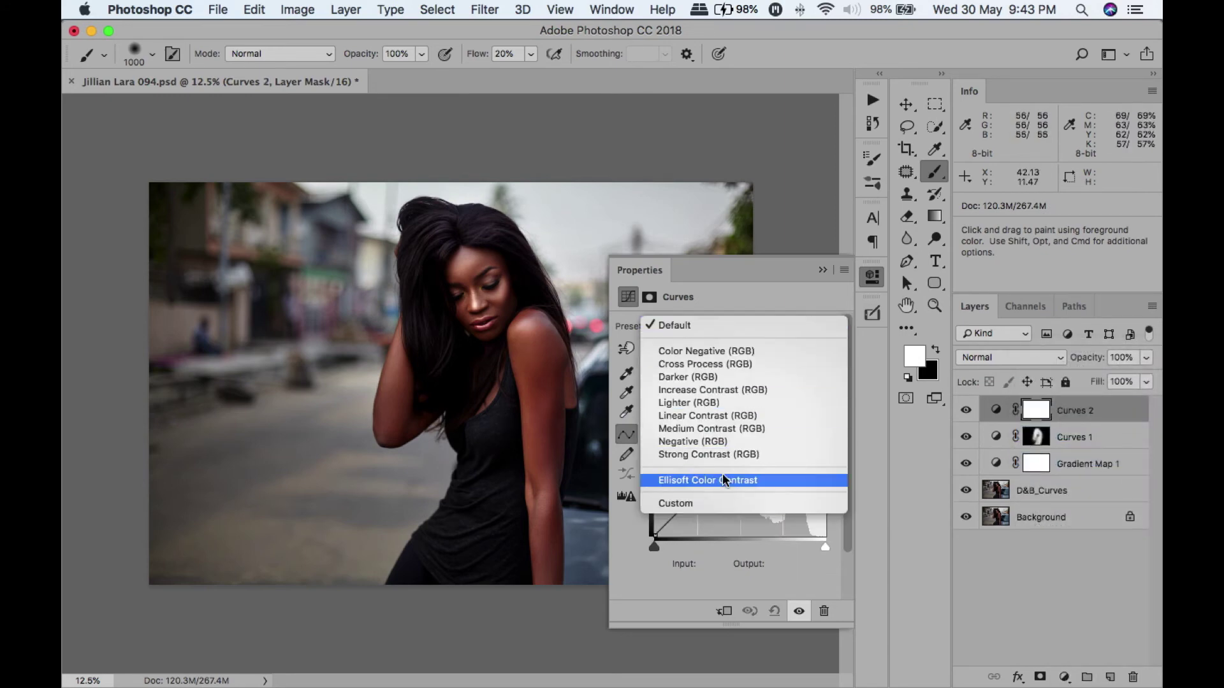
click(724, 480)
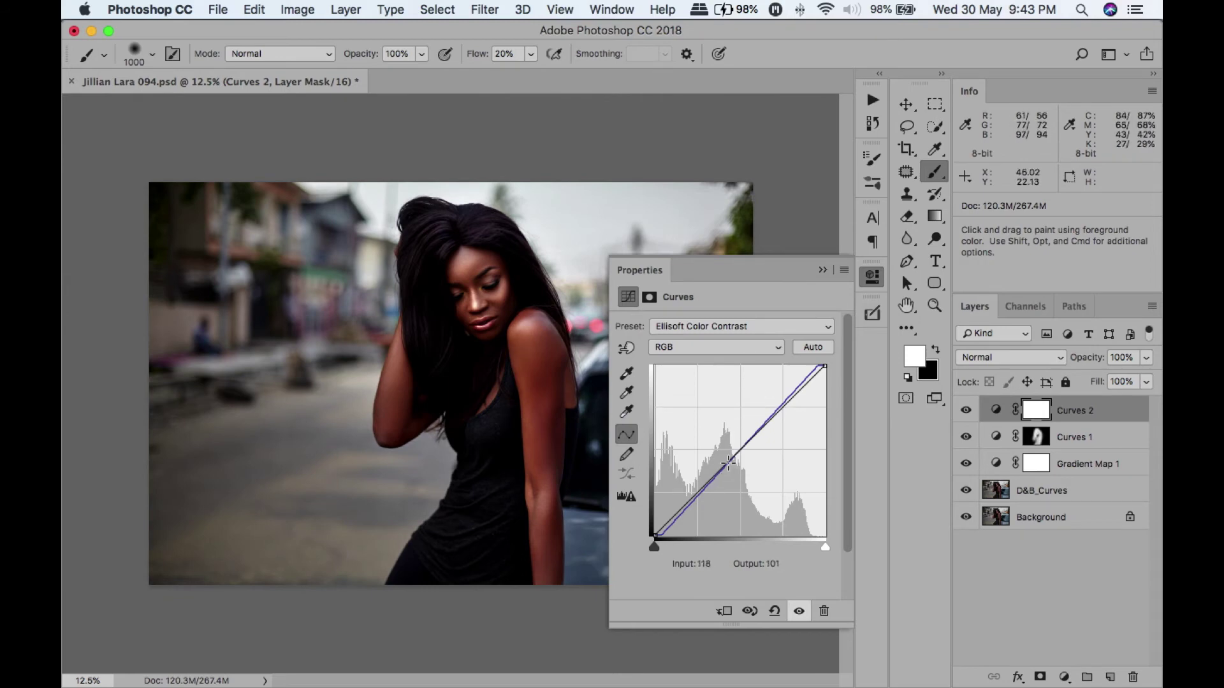
Shape the Red channel curve with shadow, midtone and highlight points.
click(715, 347)
click(676, 358)
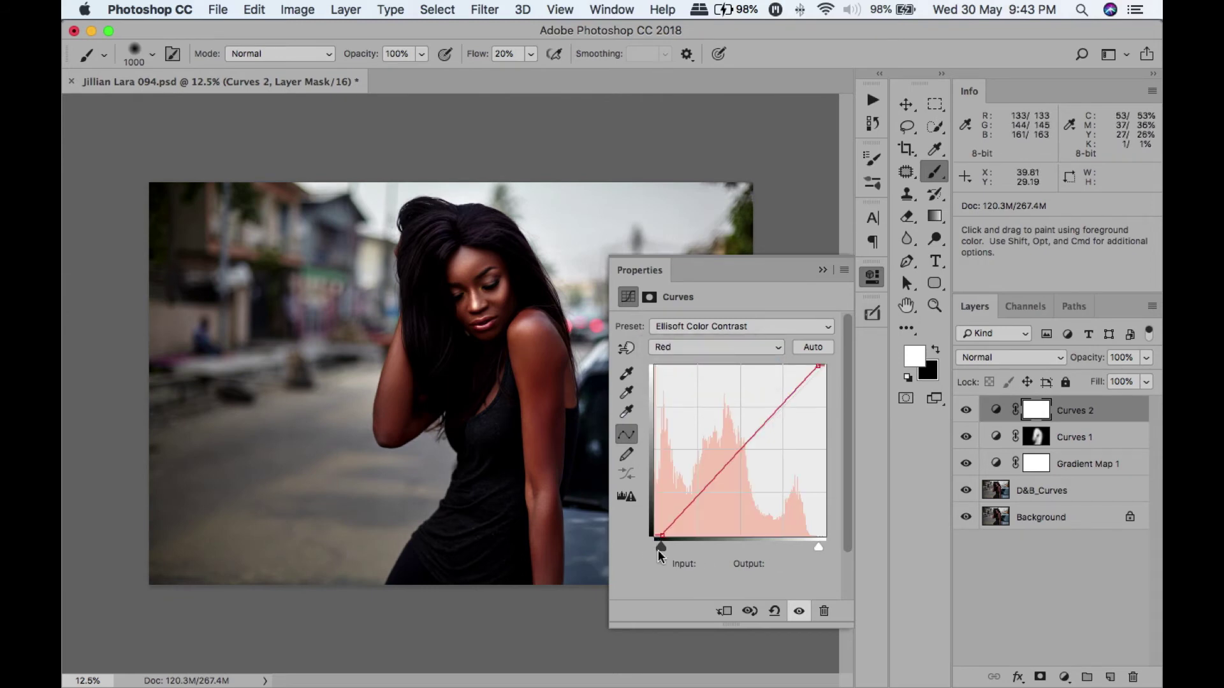
click(734, 348)
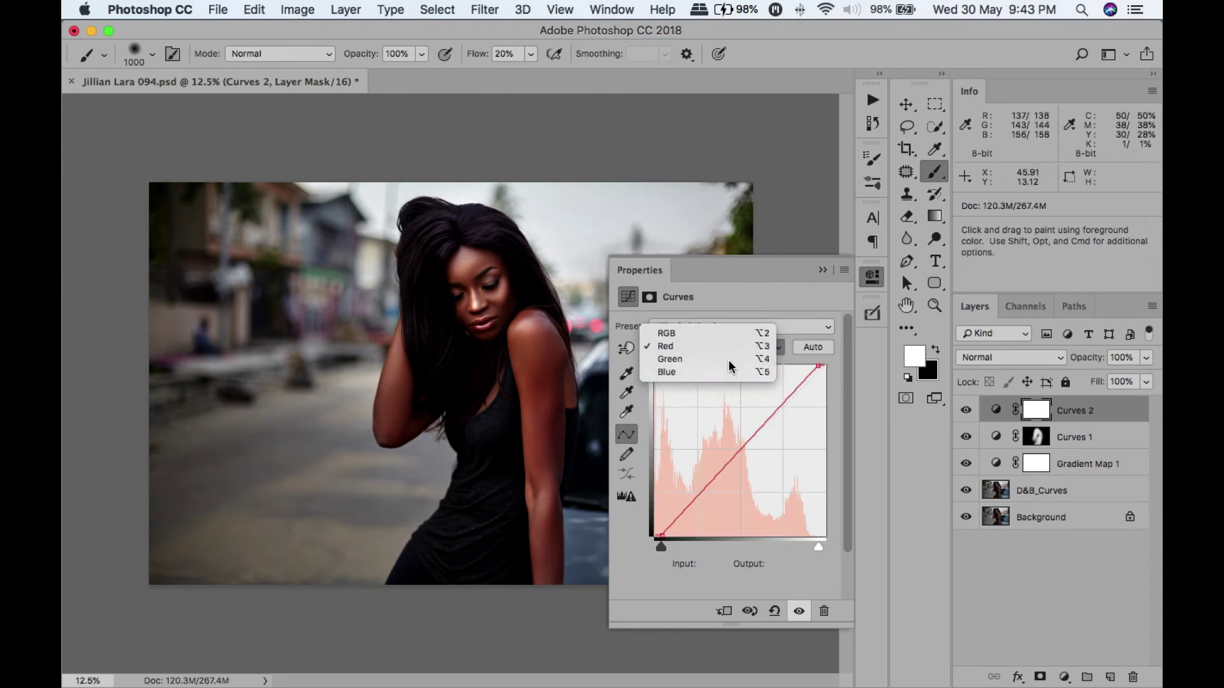
click(729, 360)
click(722, 349)
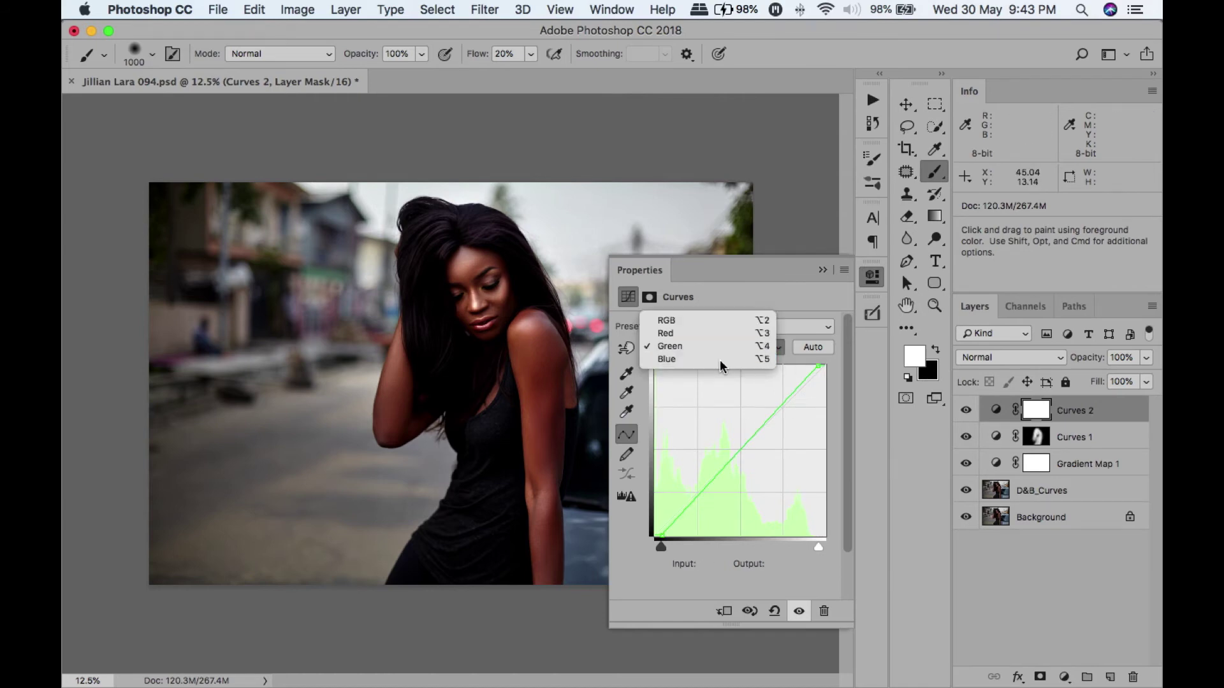
click(720, 361)
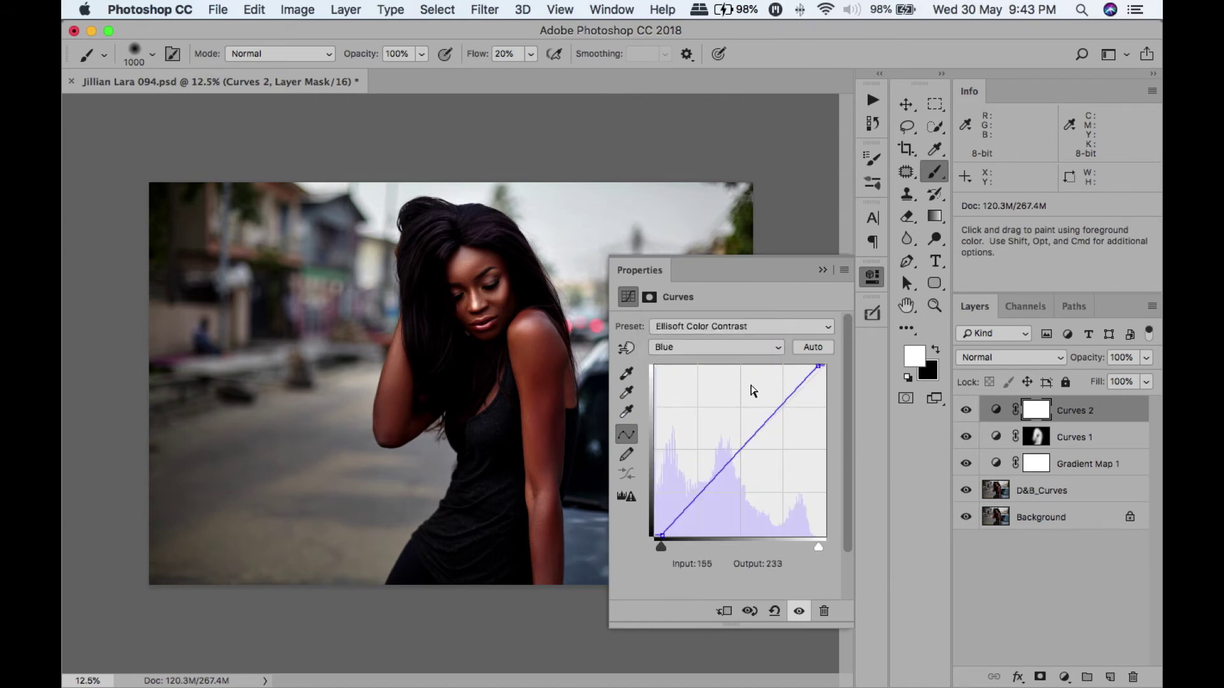
click(714, 347)
click(706, 321)
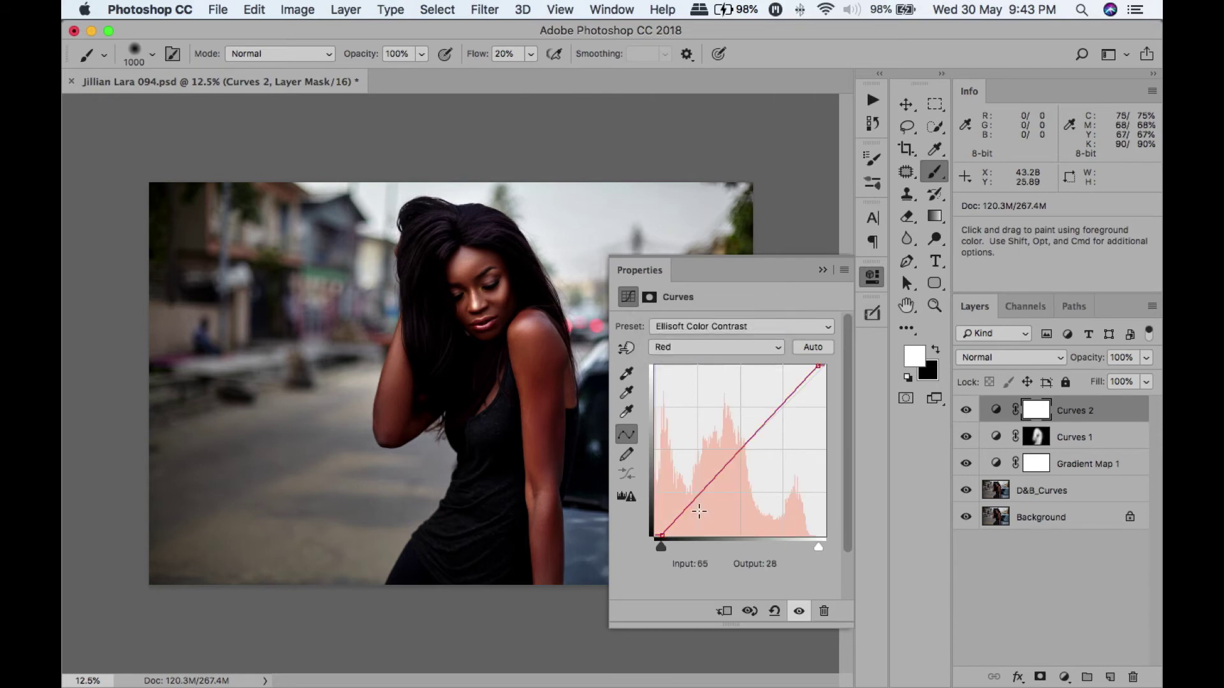
click(698, 502)
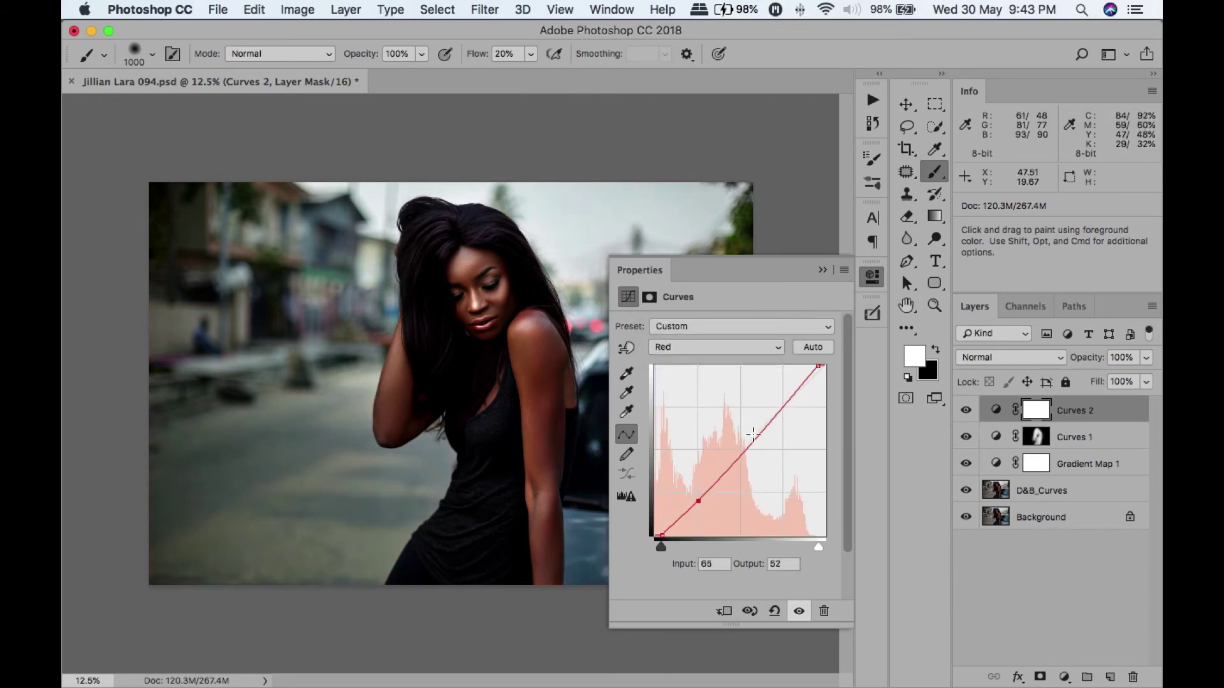
drag(753, 434, 784, 394)
click(786, 393)
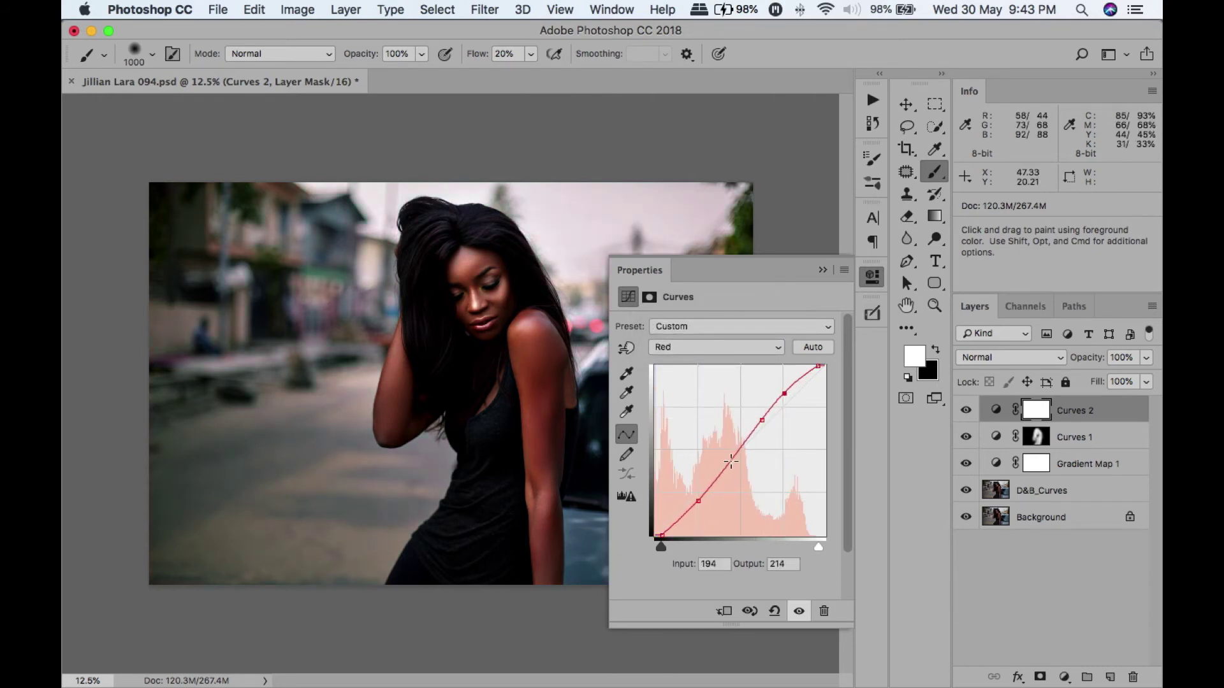
click(682, 518)
Lift the RGB black point, pull the white point to 239, and set opacity to 38%.
click(695, 348)
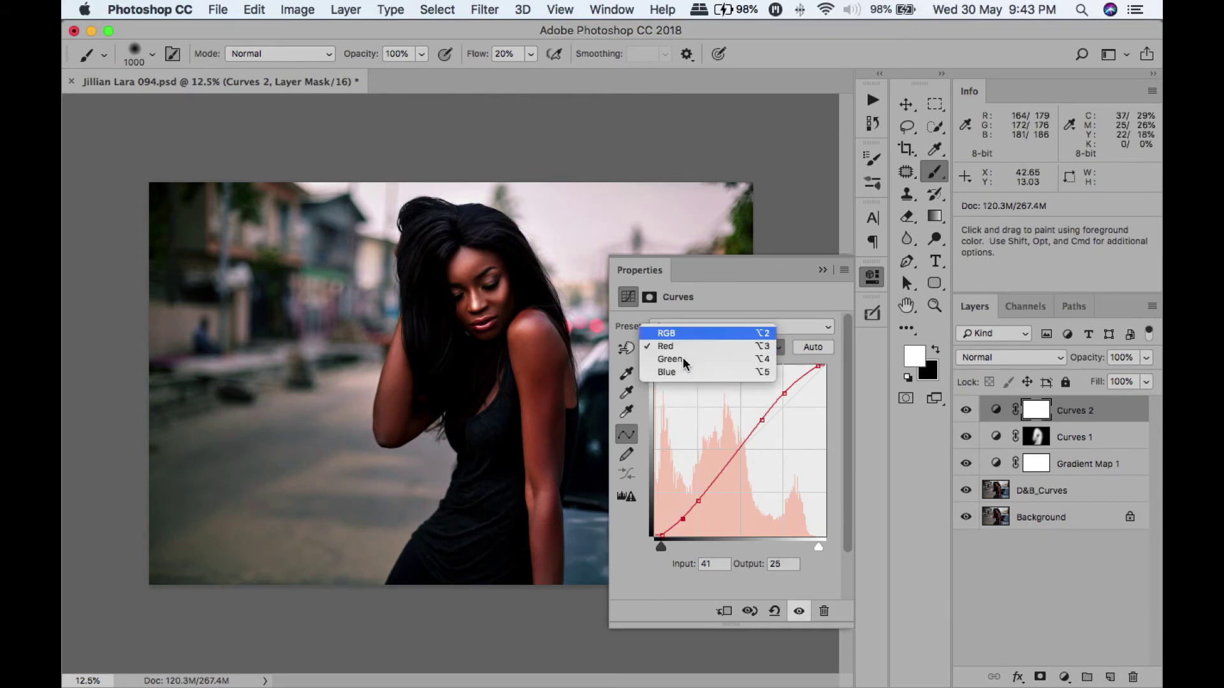
click(666, 332)
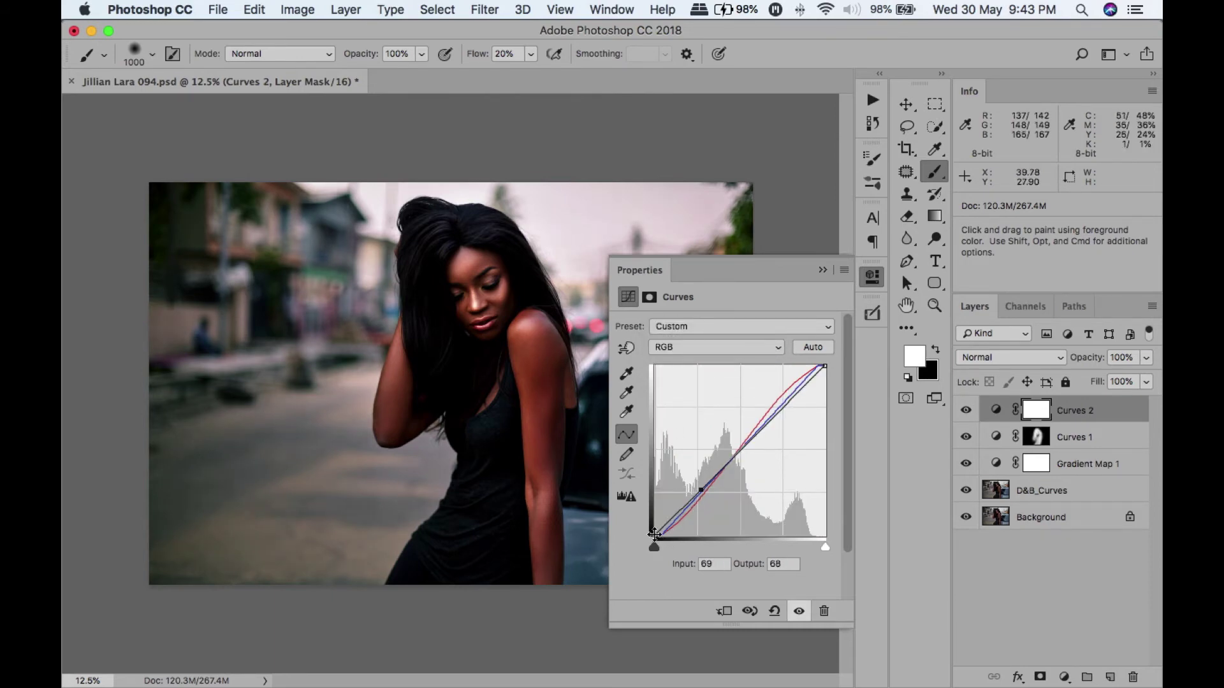
drag(655, 534, 692, 492)
drag(826, 364, 815, 357)
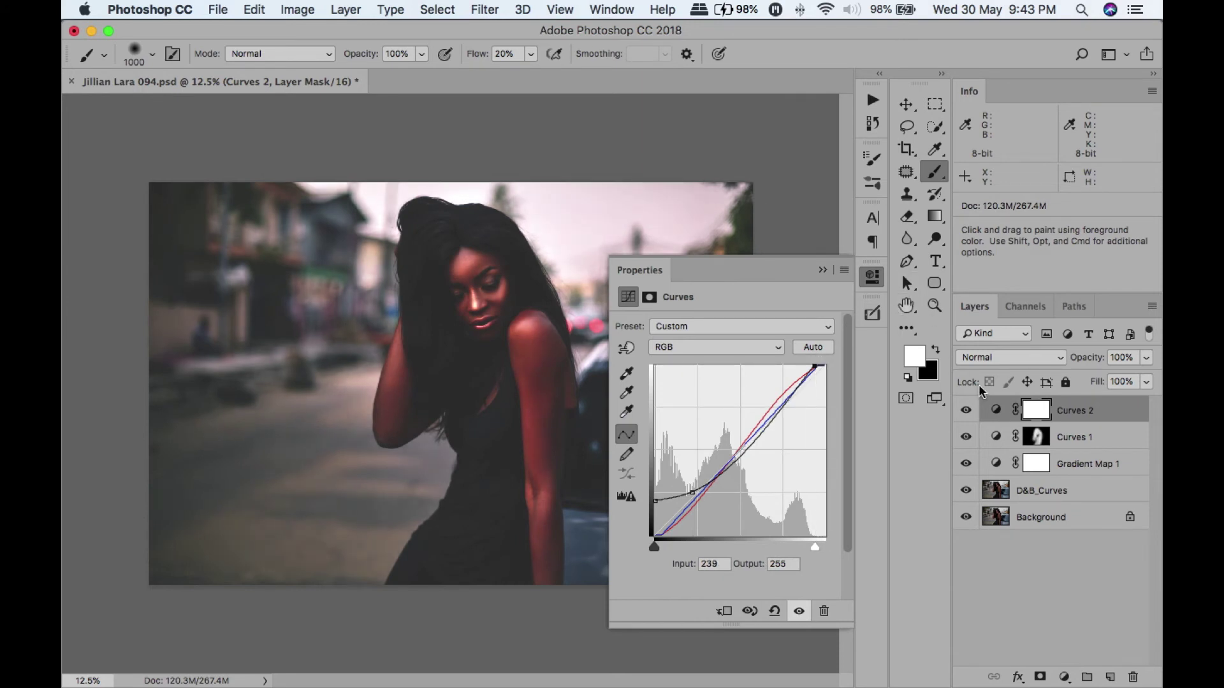
drag(1087, 357, 1041, 360)
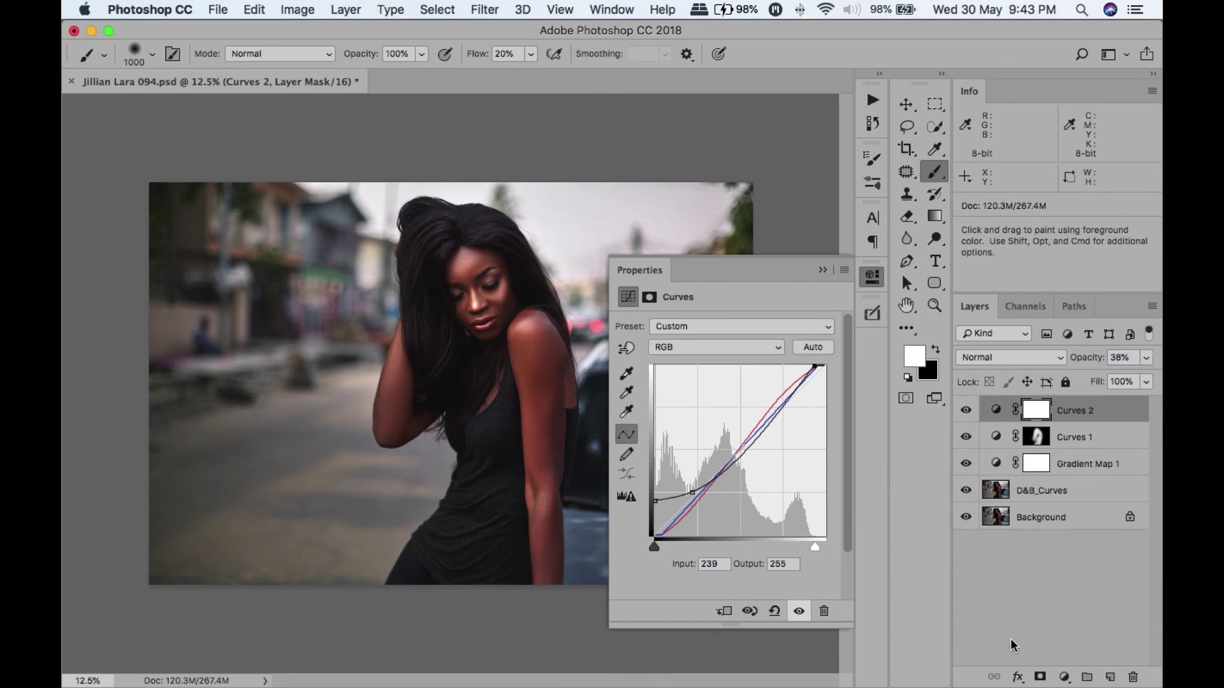
Add a Color Balance layer and nudge its shadows slightly toward cyan, blue and magenta.
click(1064, 677)
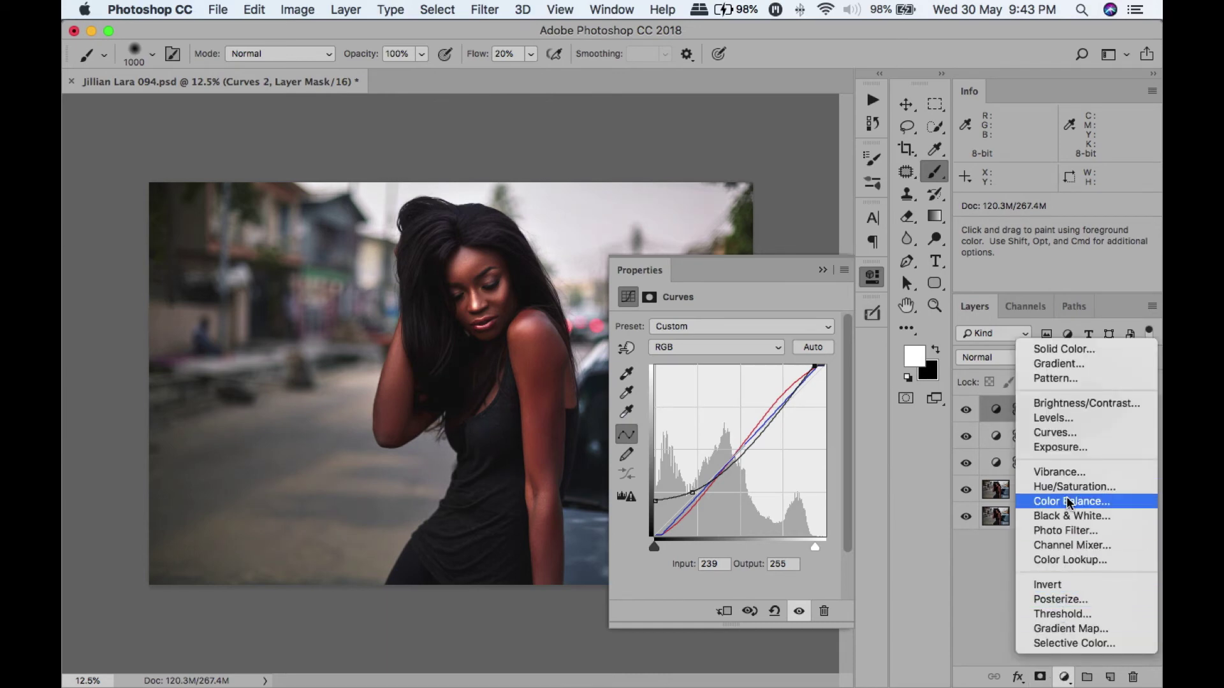
click(1069, 502)
click(708, 326)
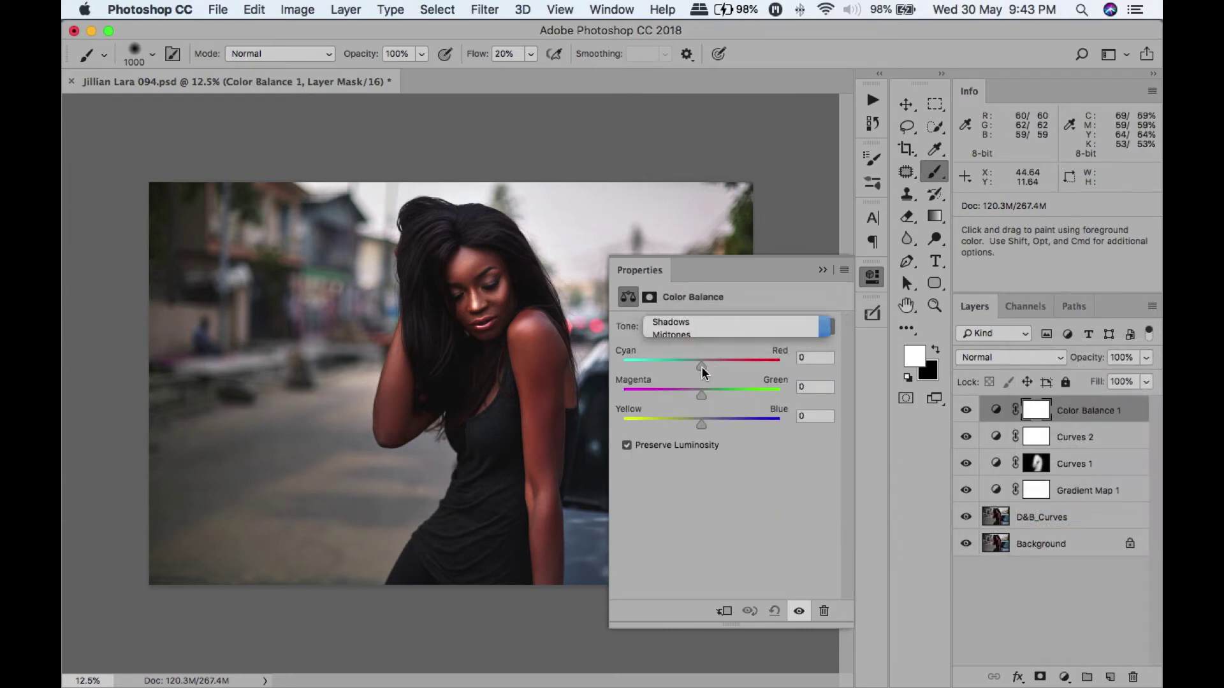
drag(701, 366, 696, 365)
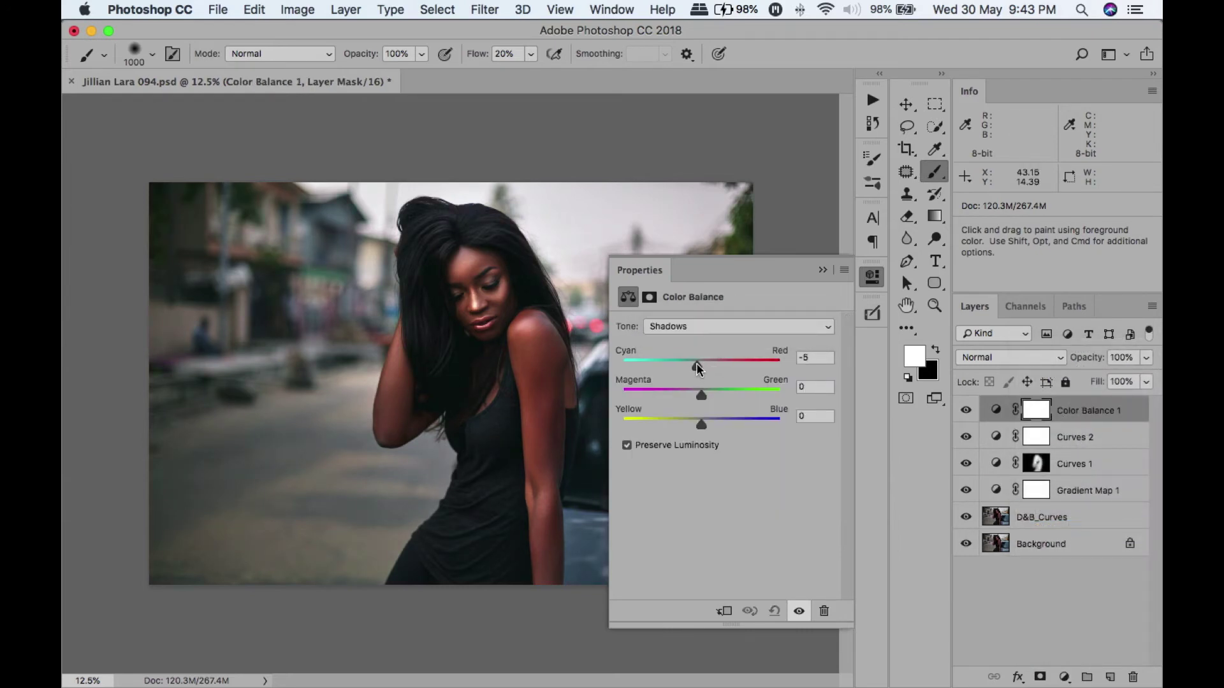
drag(701, 426, 704, 431)
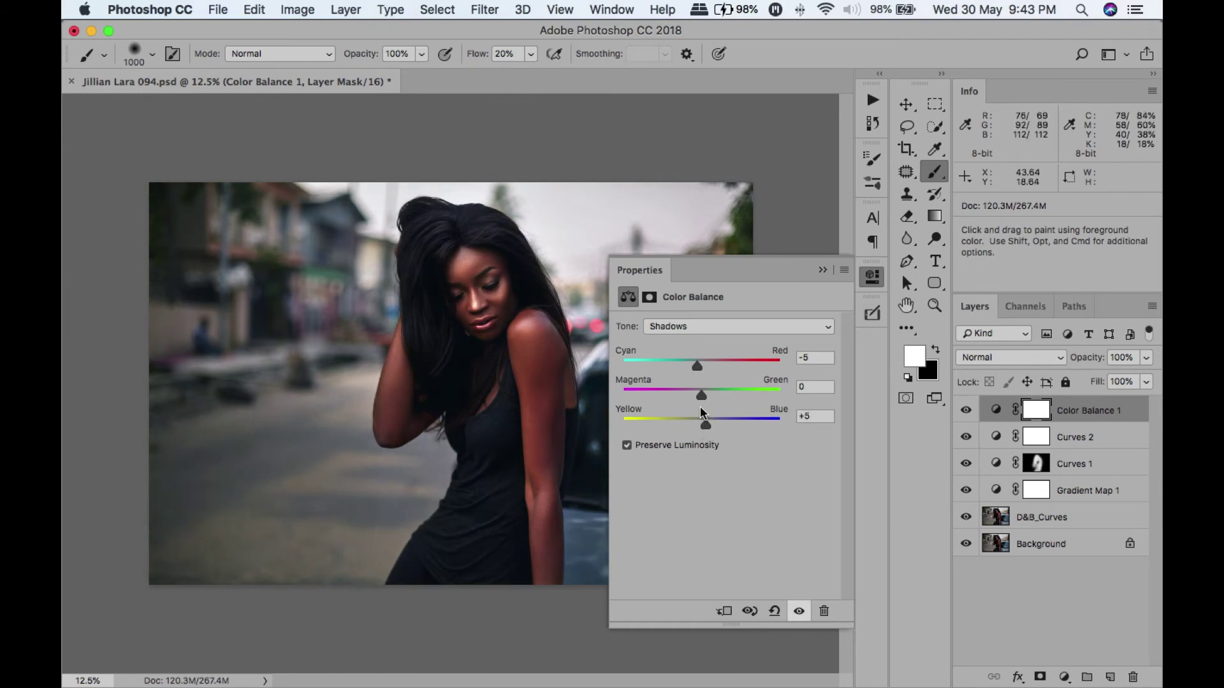
drag(701, 396, 700, 399)
Shift the highlights toward cyan and yellow, and the midtones slightly toward magenta.
click(723, 326)
click(701, 355)
drag(699, 368, 694, 365)
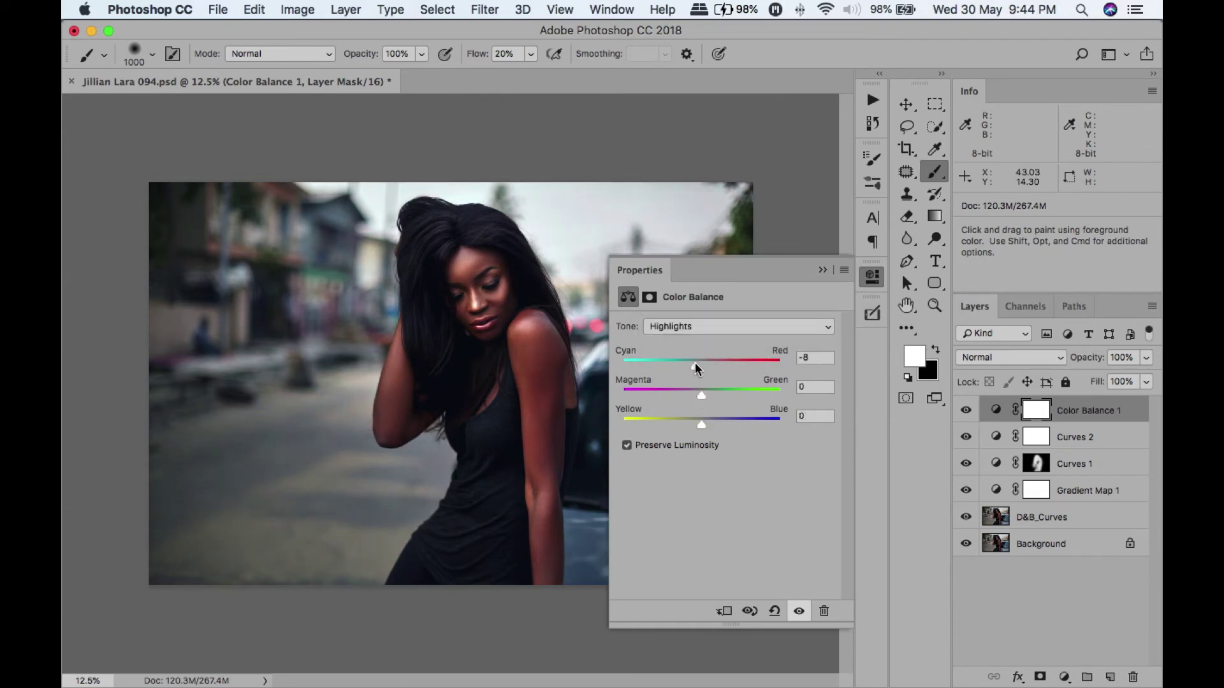
drag(700, 424, 705, 394)
click(720, 325)
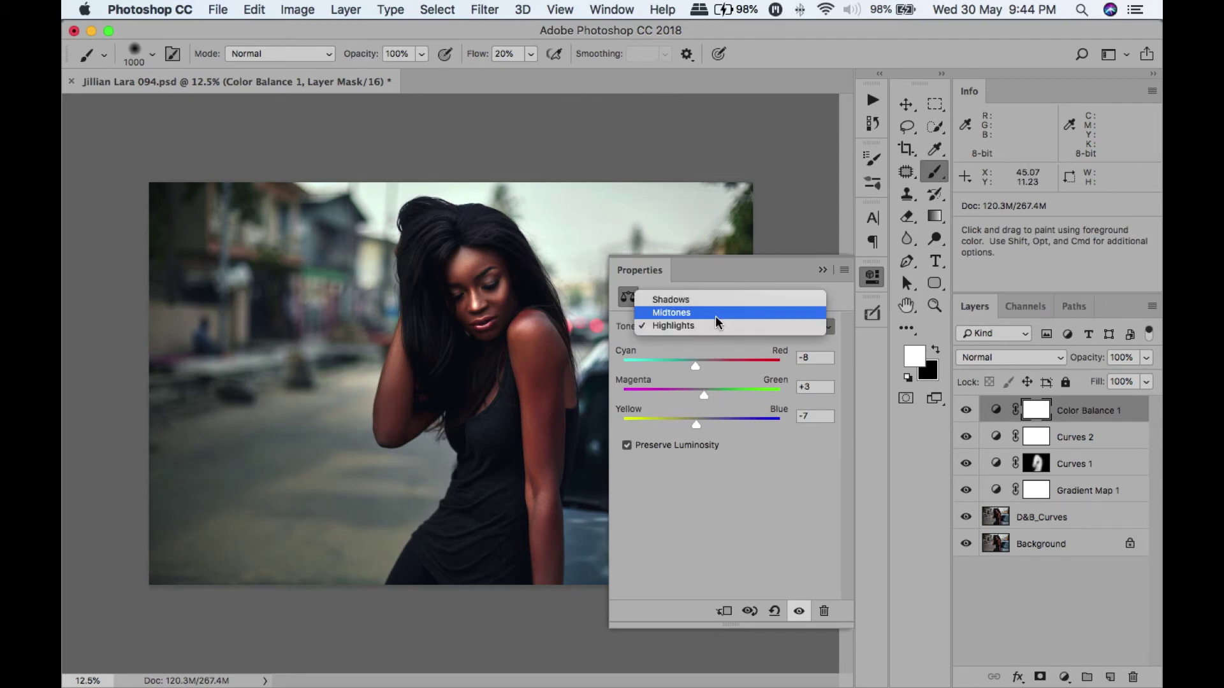
click(713, 313)
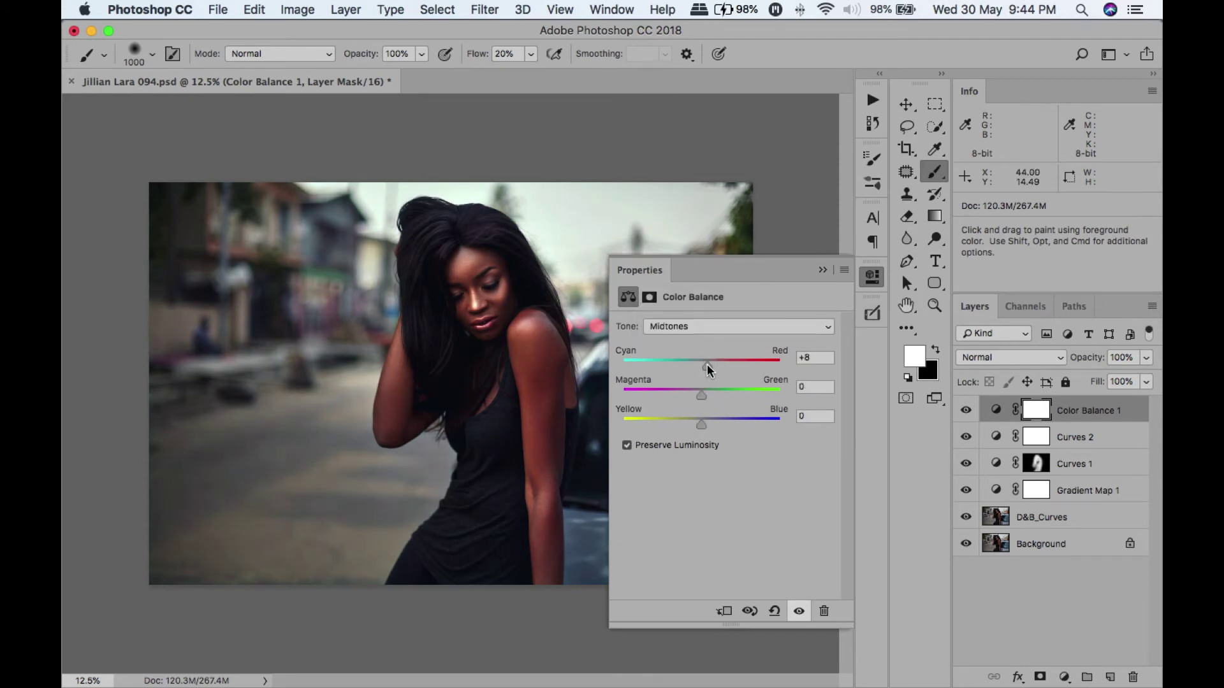
drag(701, 394, 699, 426)
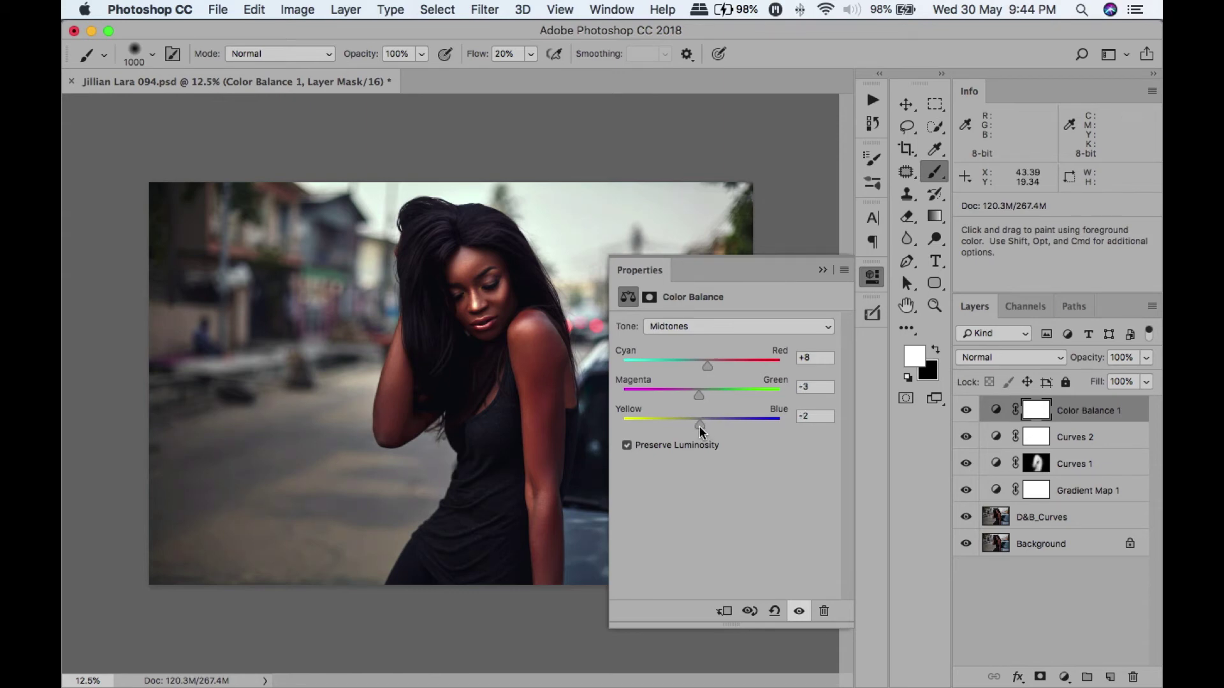
click(823, 270)
Compare the image with and without Color Balance 1, then against the Background alone.
click(968, 410)
click(967, 410)
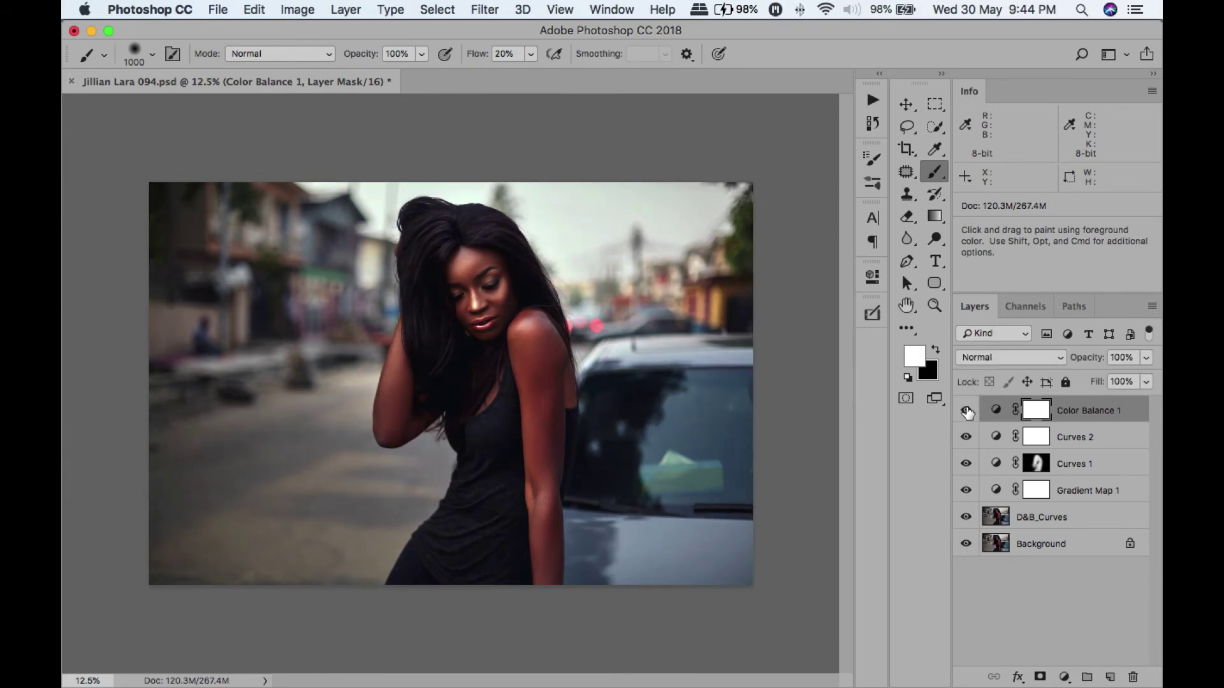
click(968, 410)
click(968, 411)
alt+click(969, 545)
alt+click(970, 549)
alt+click(970, 551)
alt+click(969, 552)
alt+click(971, 553)
alt+click(971, 553)
Merge the layers from Color Balance 1 down to D&B_Curves and duplicate the result.
shift+click(1058, 522)
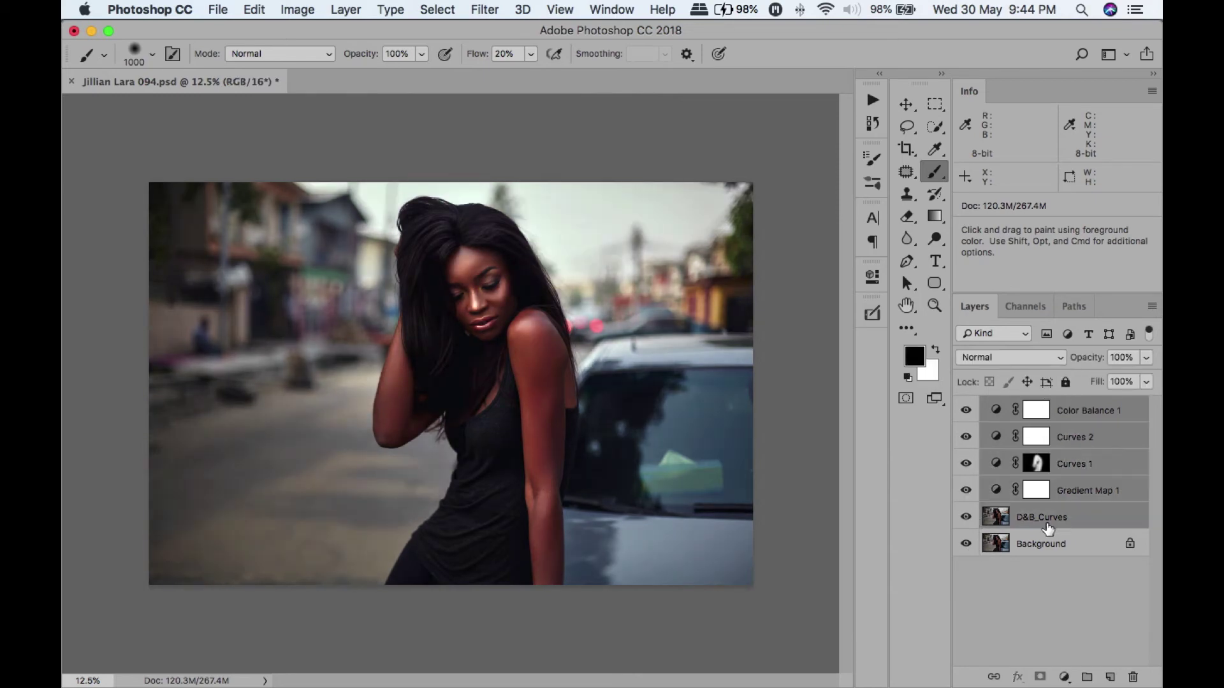
key(super+e)
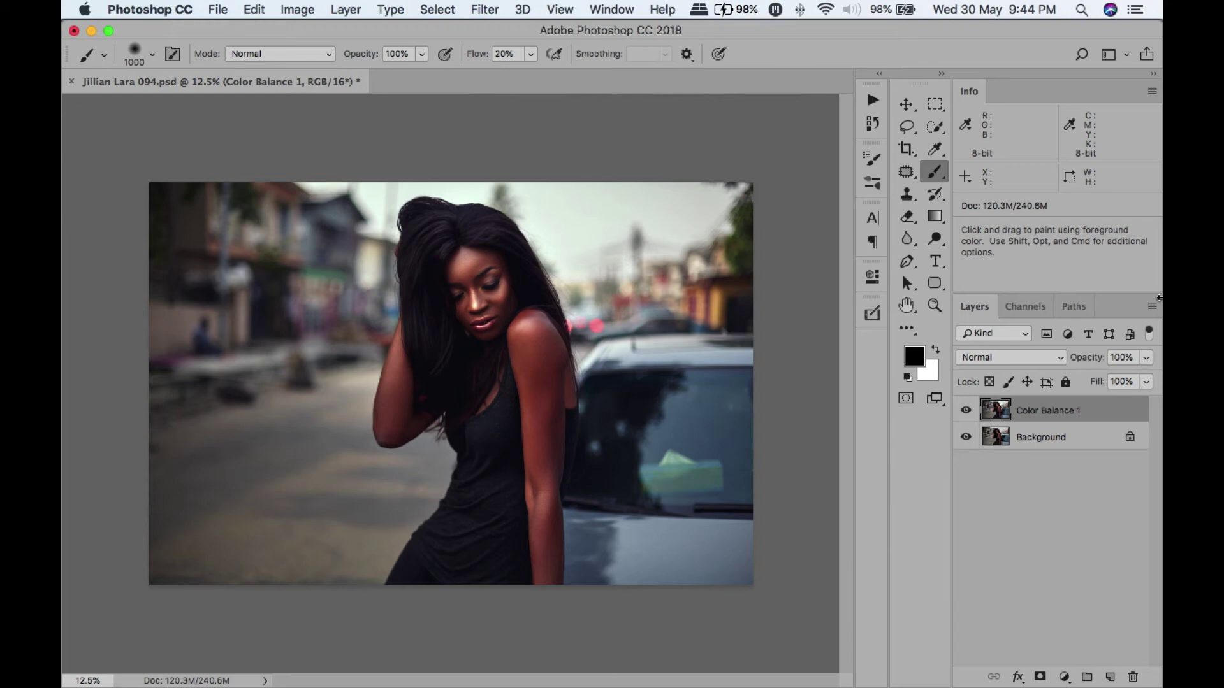
key(super+j)
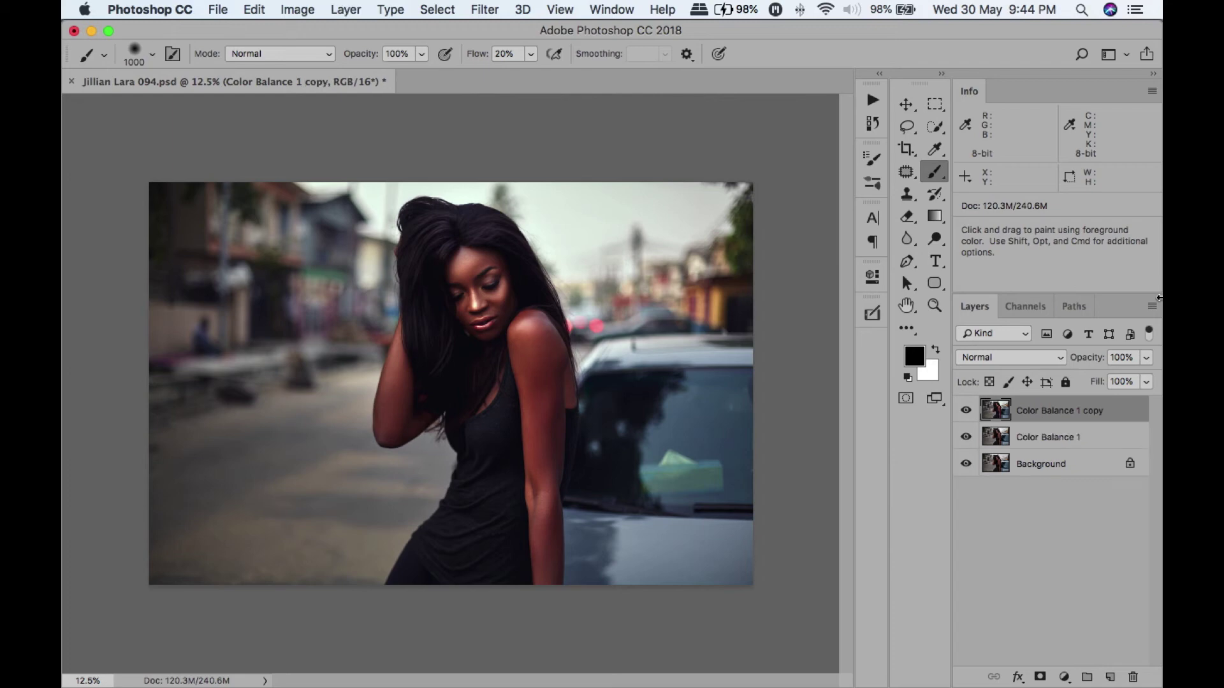
Stretch the copy about 101.7% taller from the bottom, then toggle it to compare.
key(super+t)
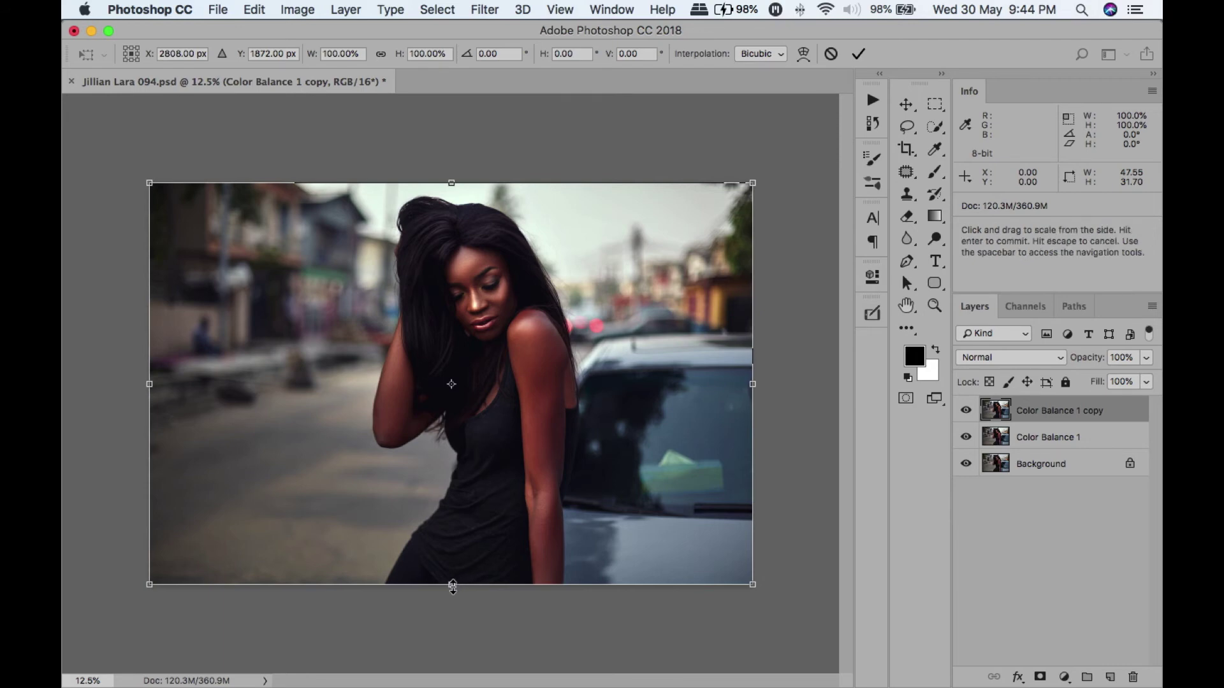
drag(452, 585, 453, 592)
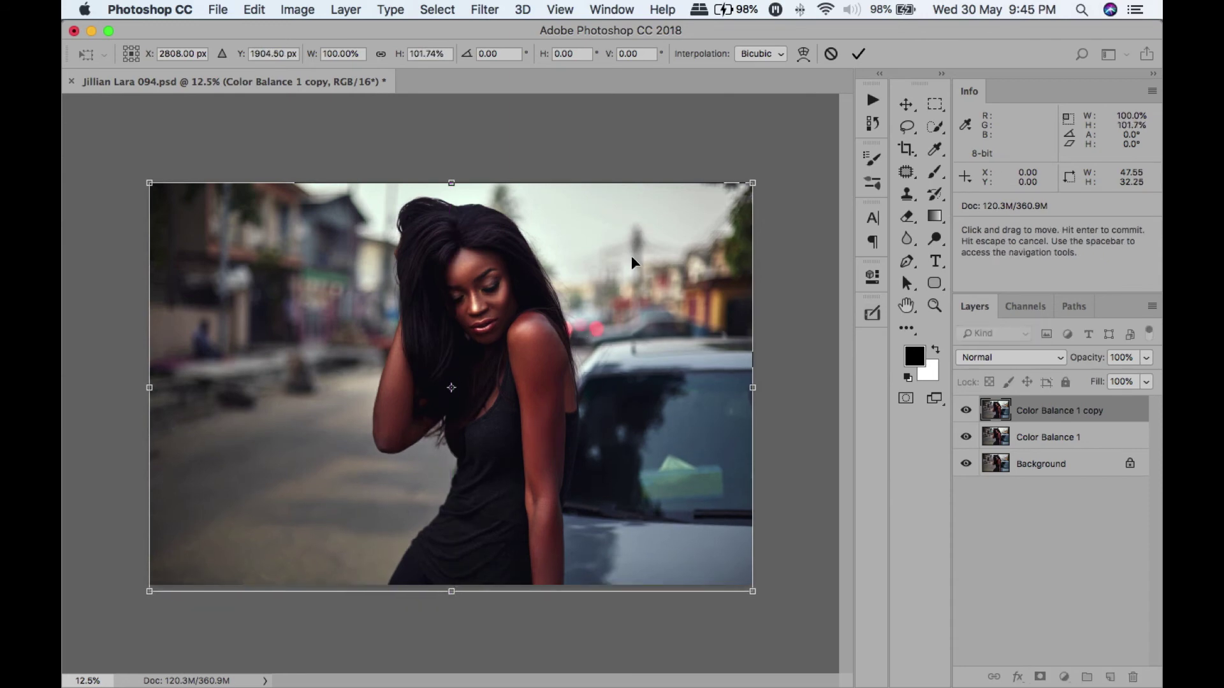
click(858, 54)
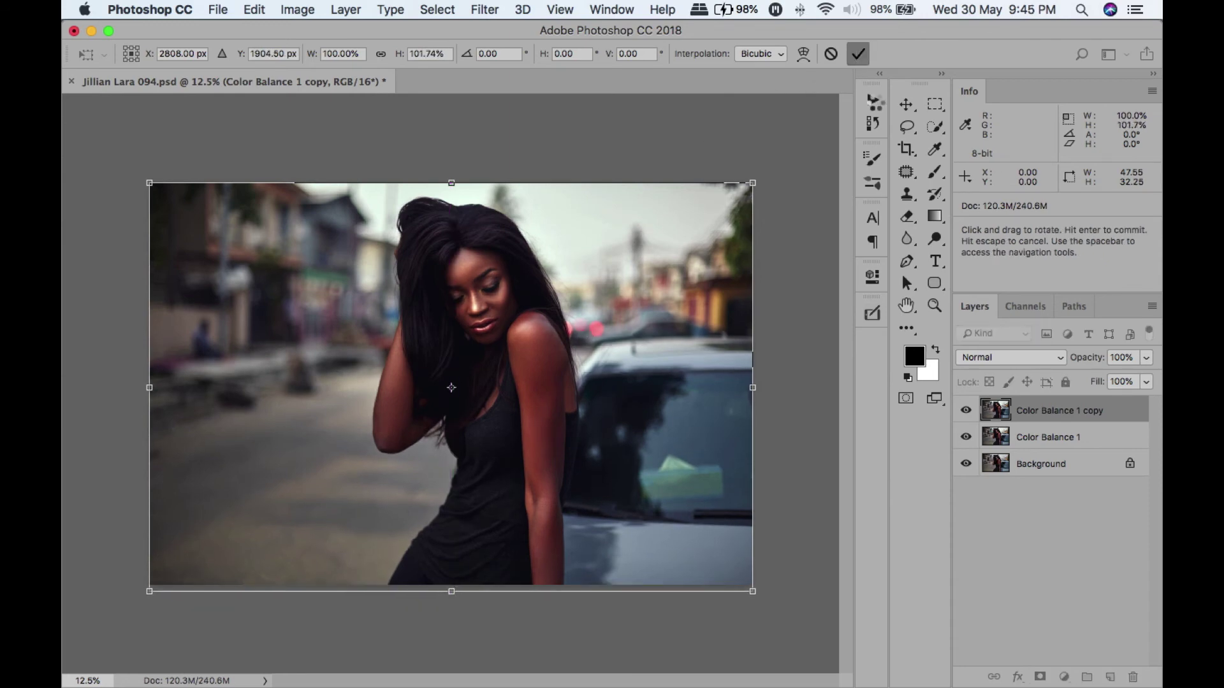
click(967, 412)
click(966, 411)
click(966, 412)
click(966, 411)
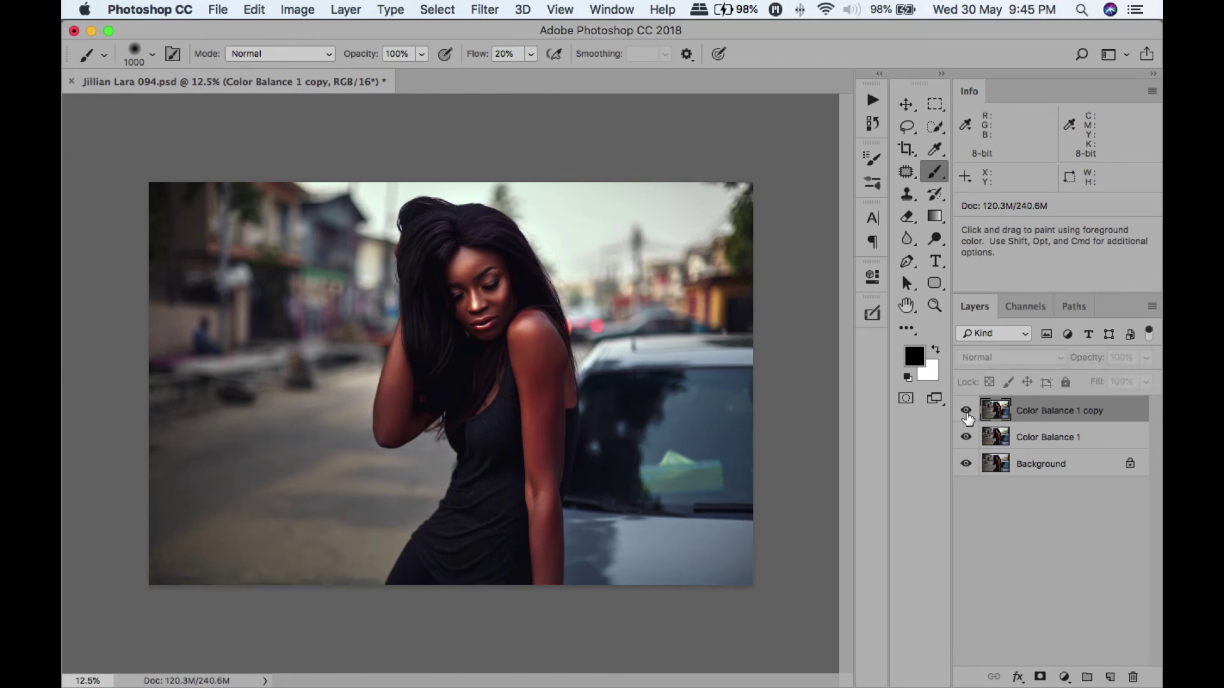
click(966, 411)
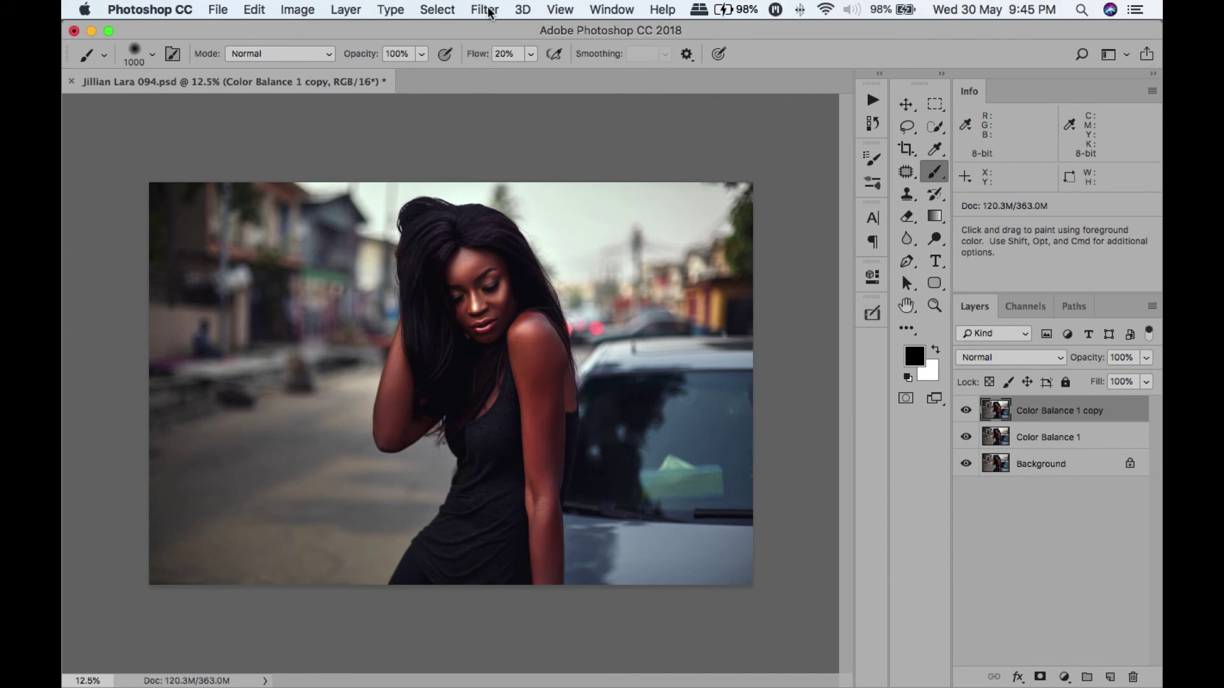
Launch Nik Color Efex Pro 4 from the Filter menu on the copy layer.
click(486, 10)
mouse_move(681, 414)
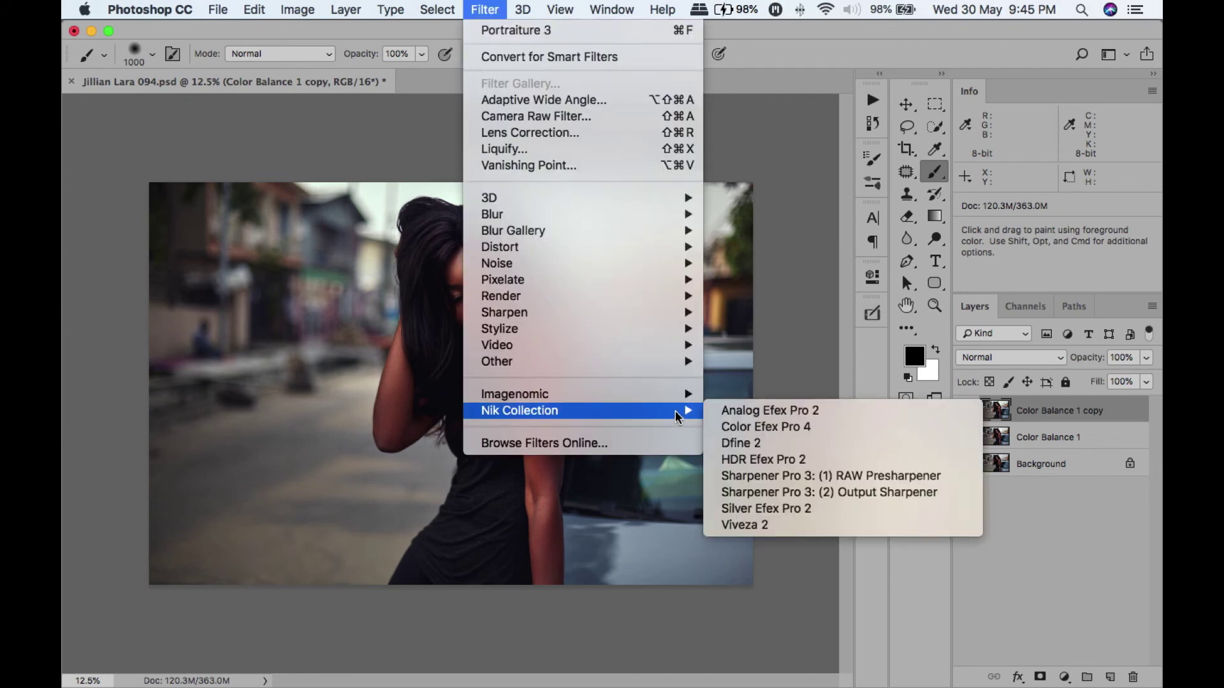
click(751, 427)
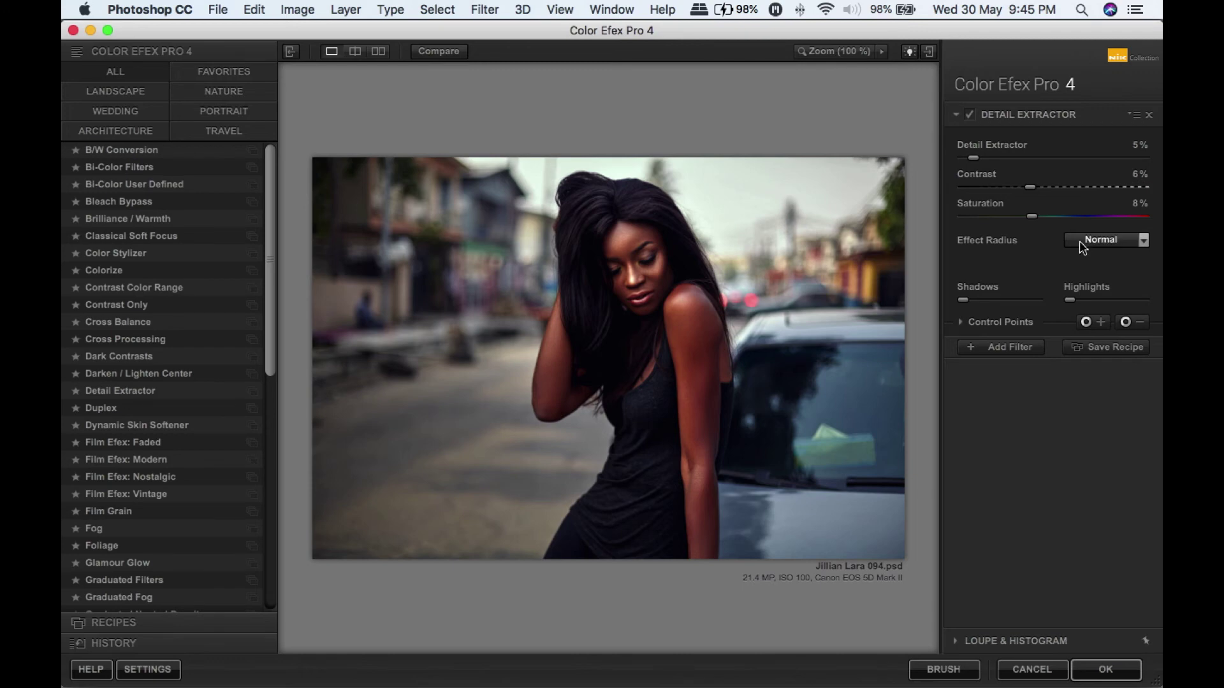
Apply the 5% Detail Extractor effect and return to Photoshop.
click(1111, 673)
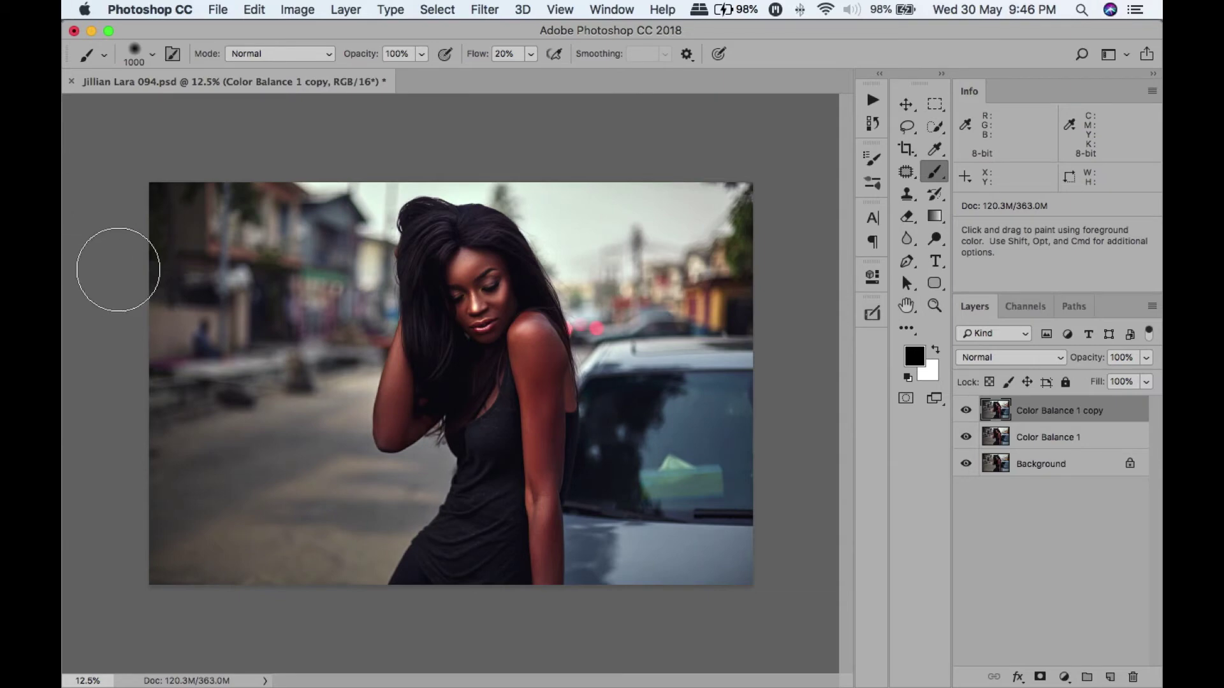
key(super+equal)
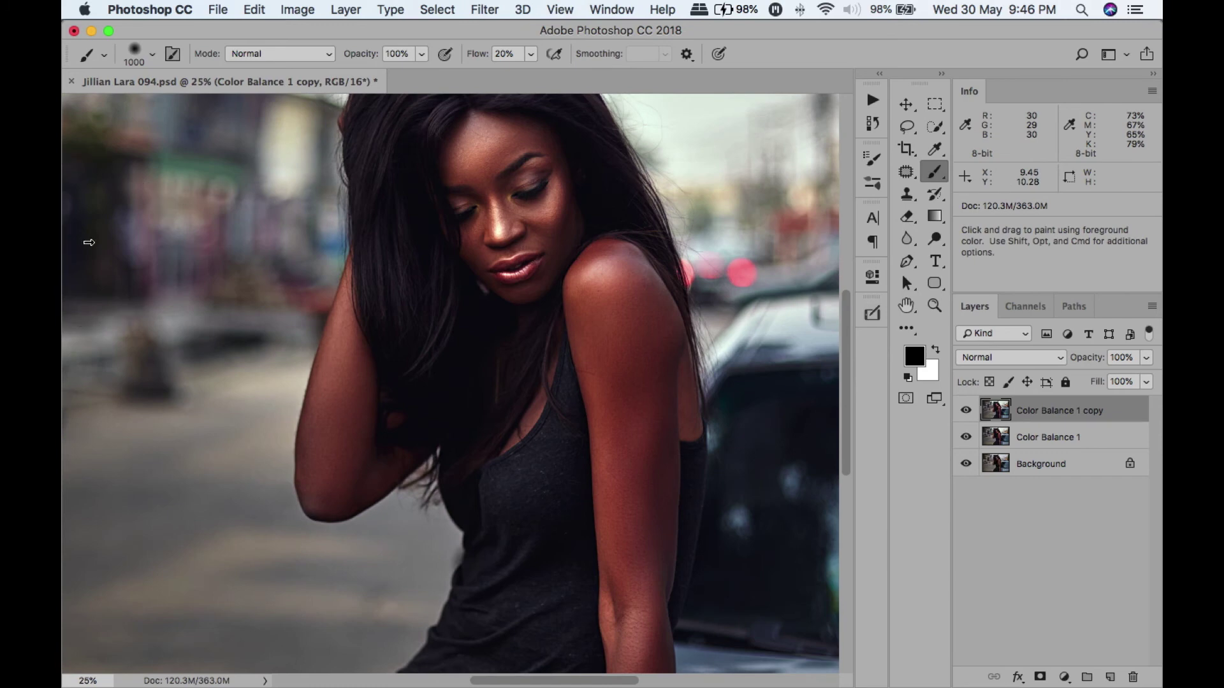
click(966, 411)
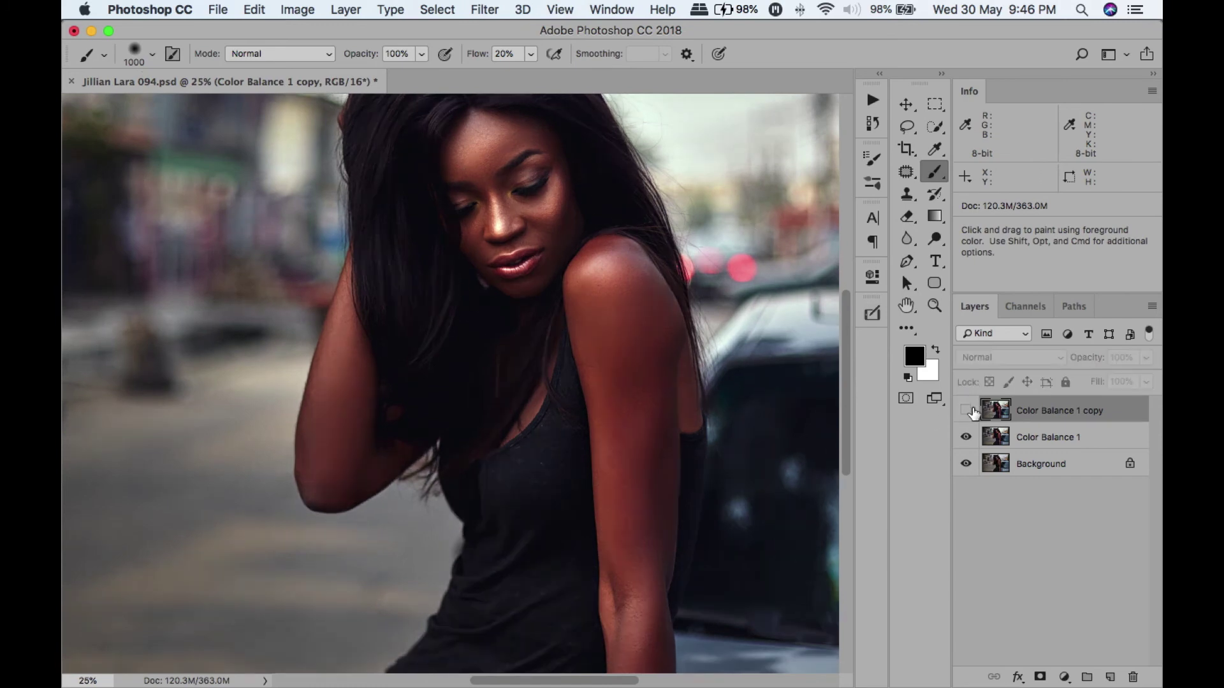
click(967, 411)
click(967, 412)
click(967, 413)
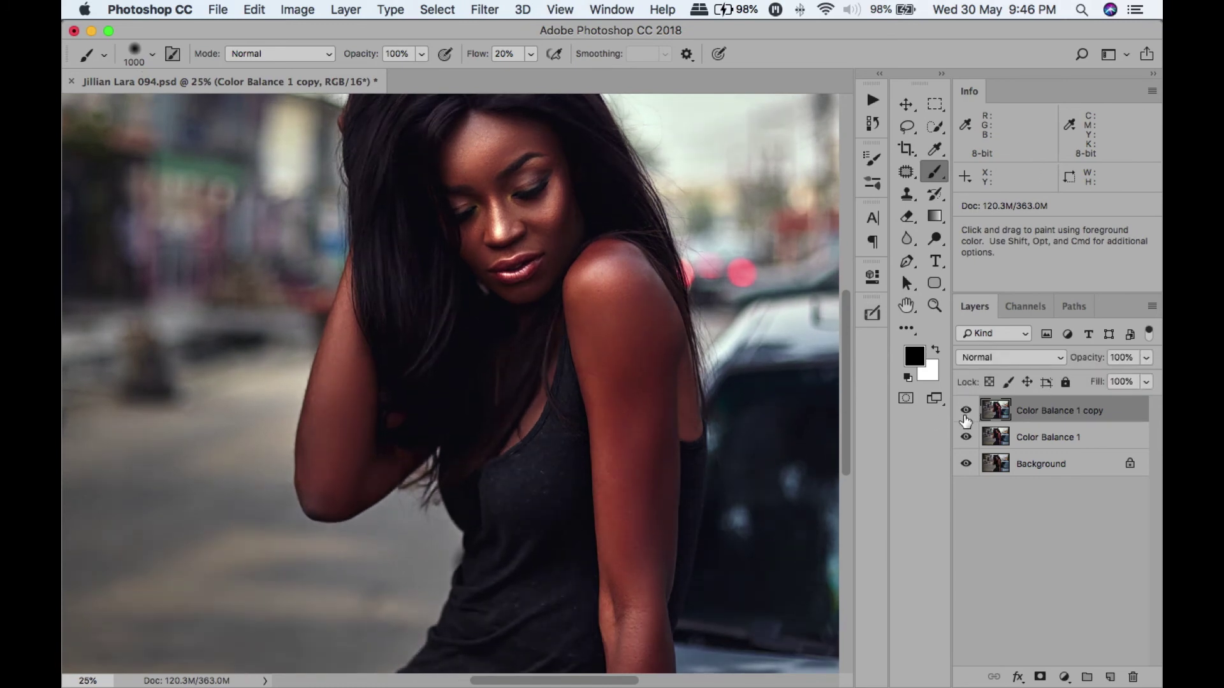
click(966, 414)
click(966, 415)
click(965, 415)
click(964, 416)
click(965, 413)
click(965, 413)
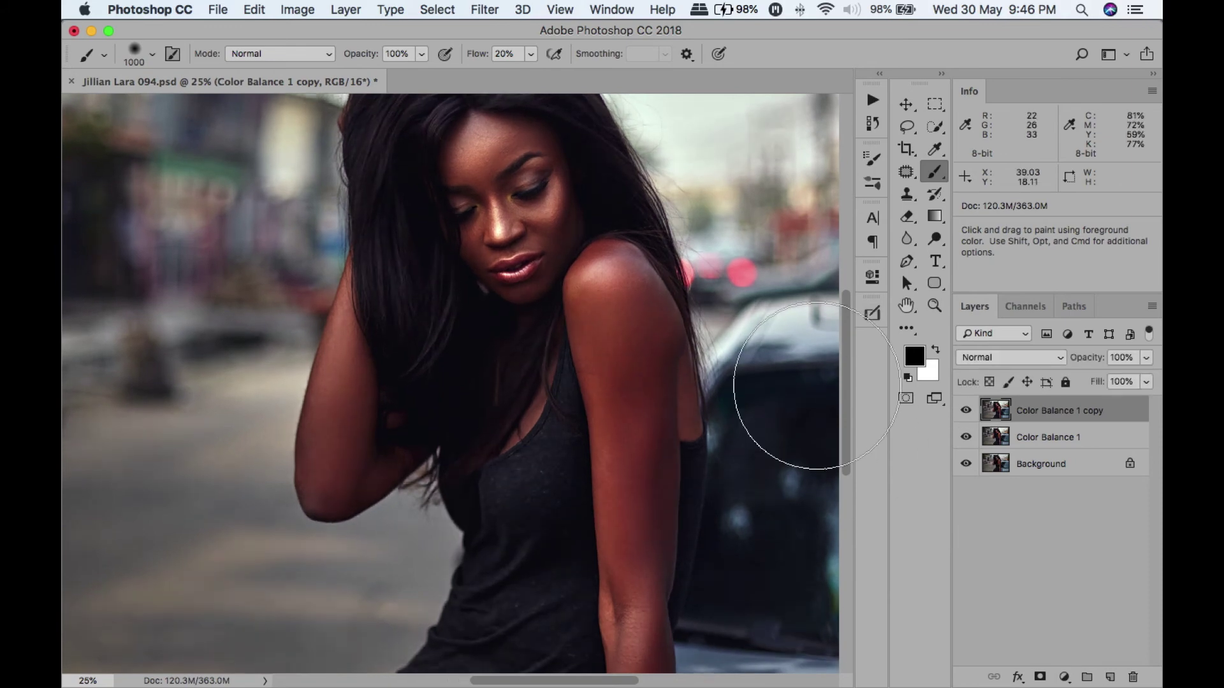
key(super+minus)
key(super+minus)
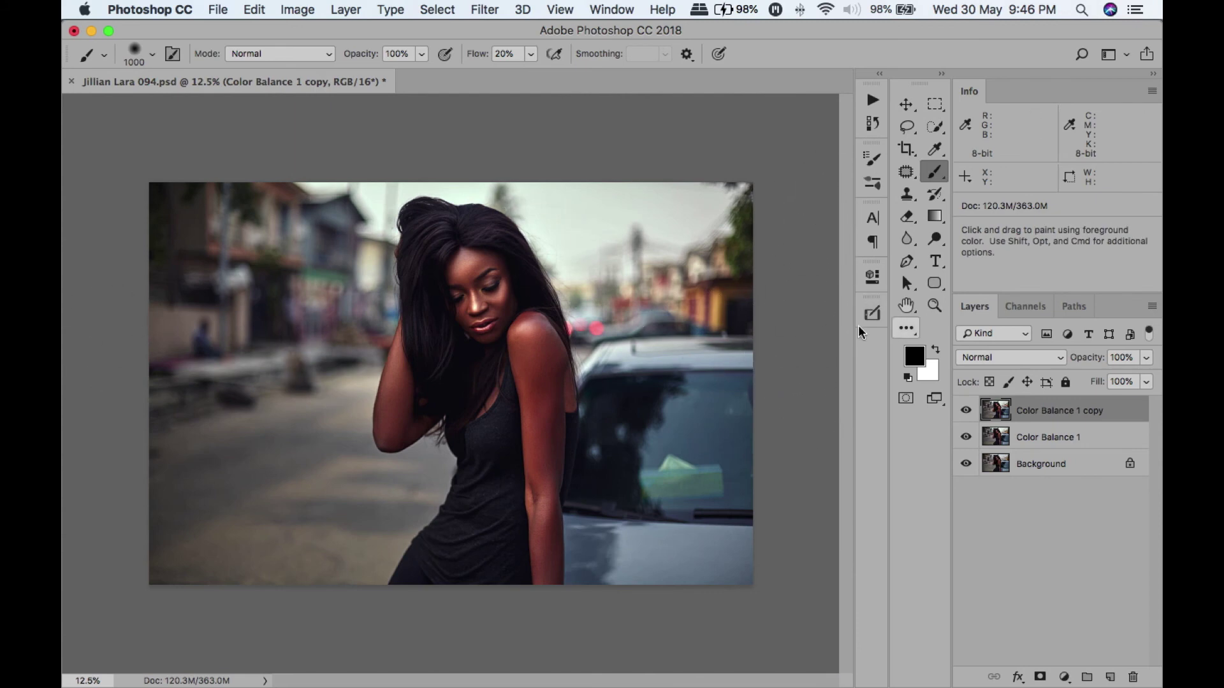
Duplicate the detail-enhanced layer and open the copy in the Camera Raw filter.
key(super+j)
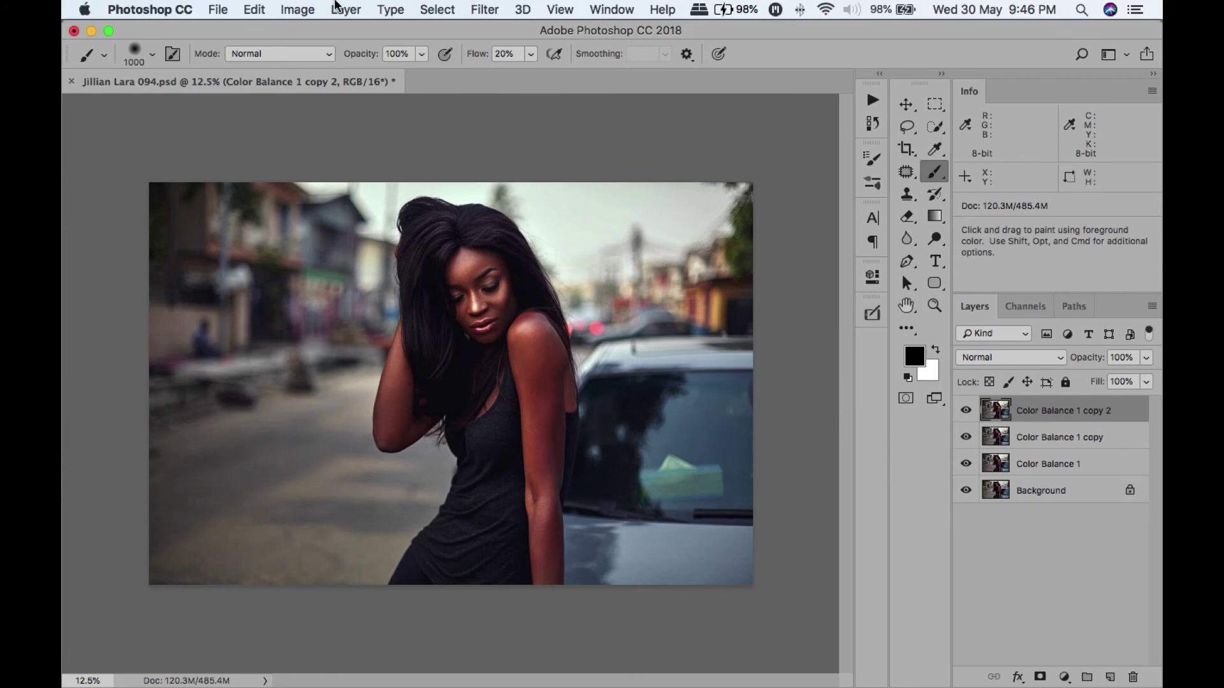
click(489, 7)
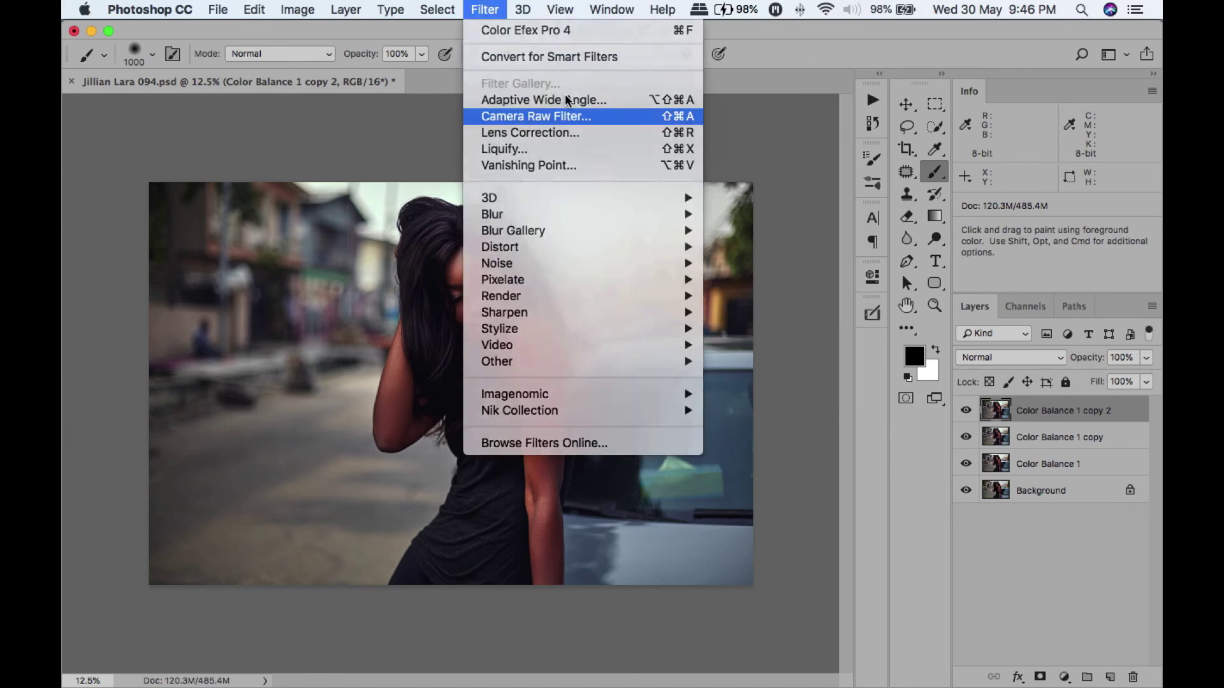
click(539, 115)
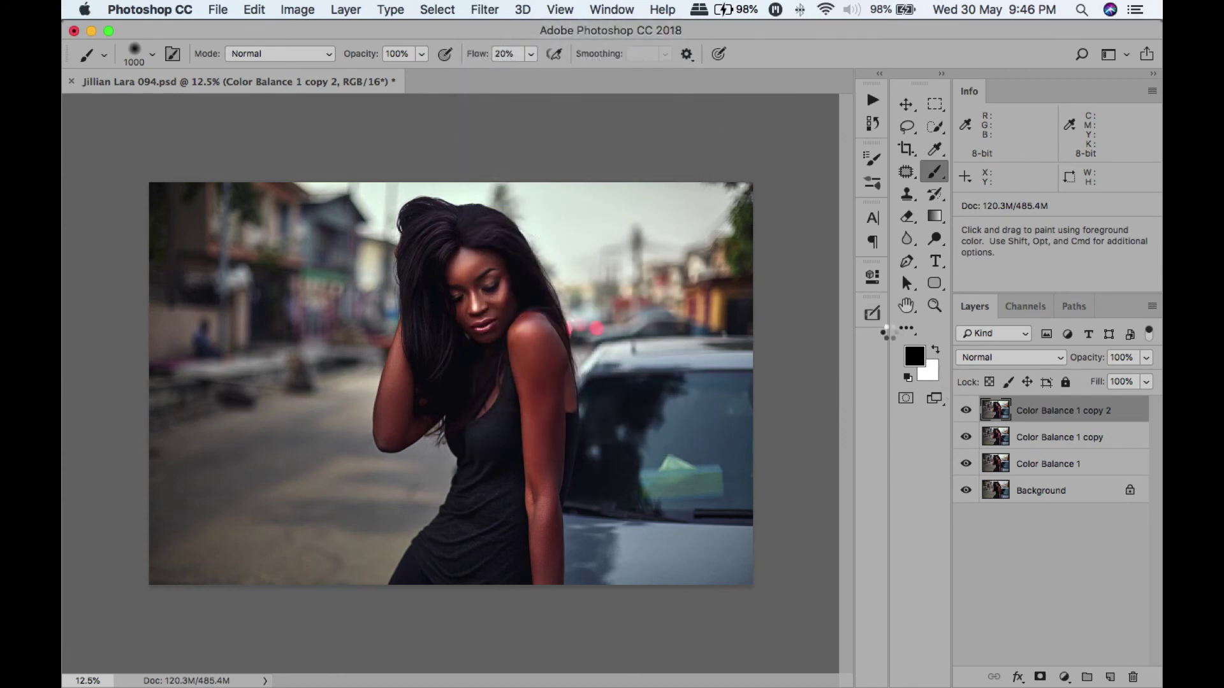
key(super+shift+a)
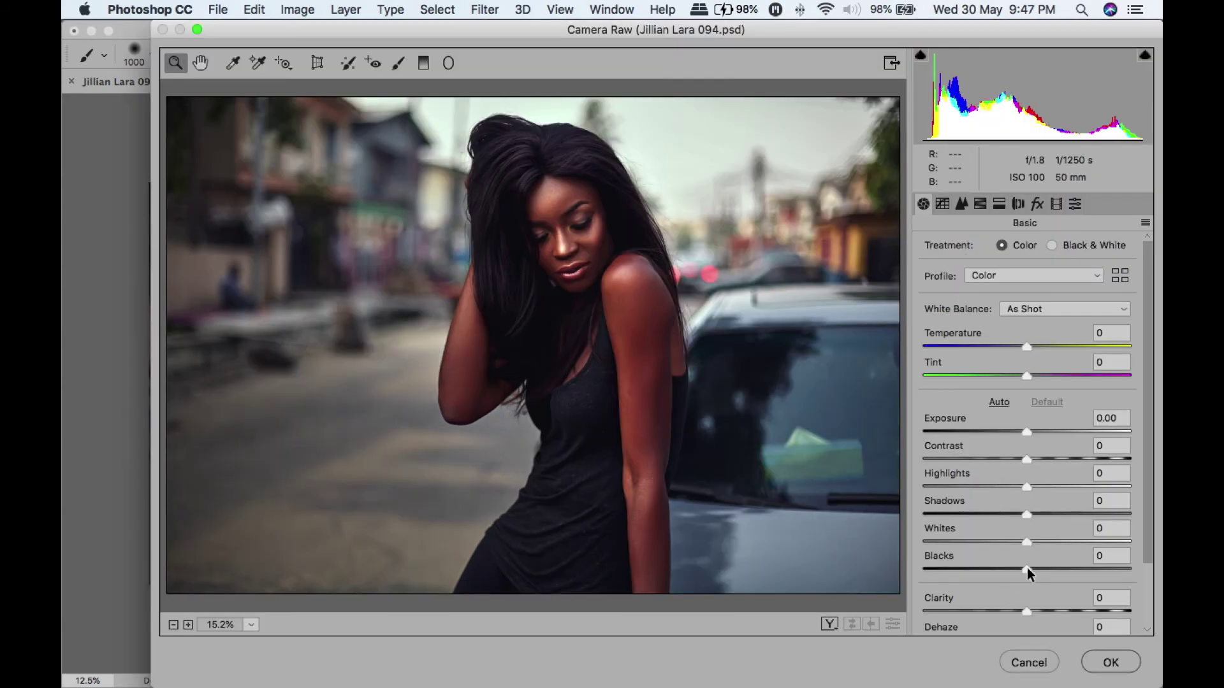
Set Highlights -28, Exposure +0.20, Vibrance +12 and Temperature -4, preview, and apply.
drag(1029, 572, 1053, 540)
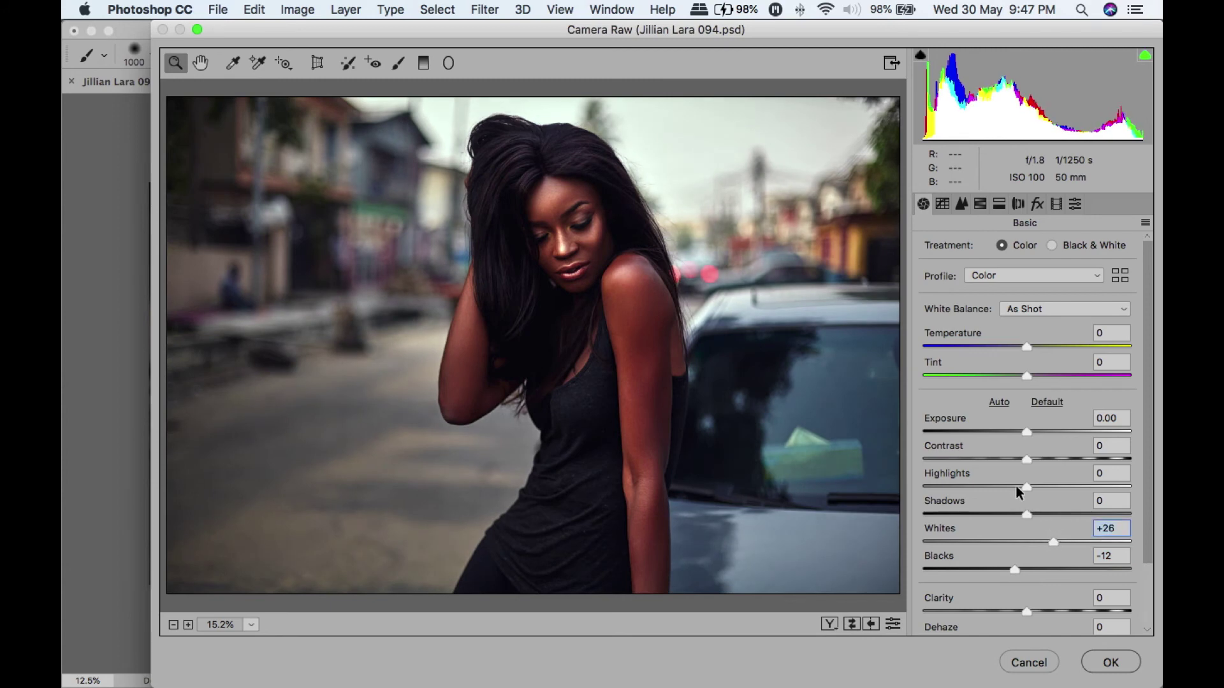
drag(1017, 487, 1012, 519)
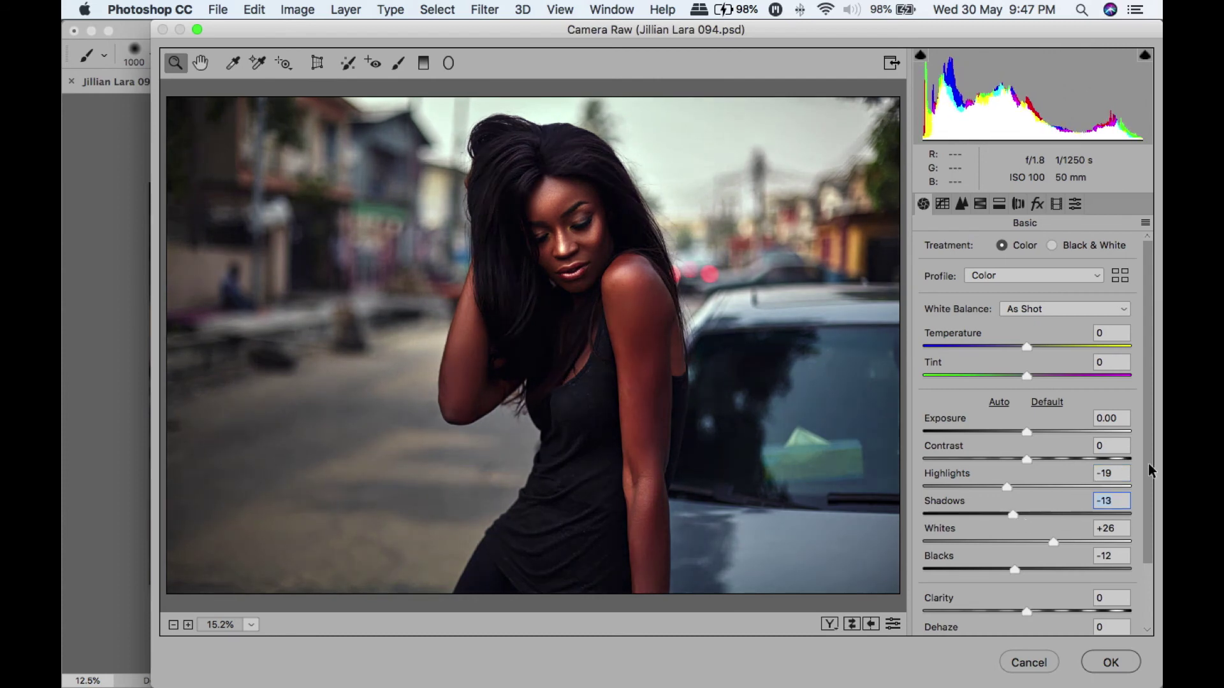
drag(1149, 464, 1148, 529)
drag(1031, 561, 1031, 530)
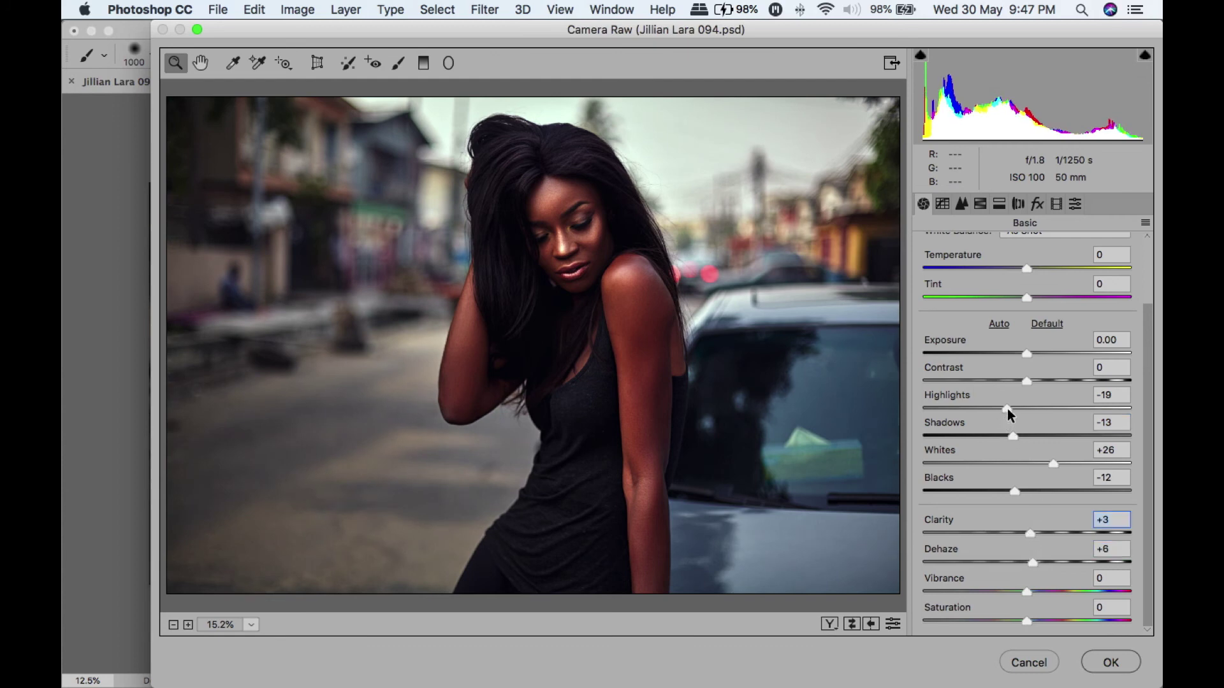
drag(1007, 408, 998, 409)
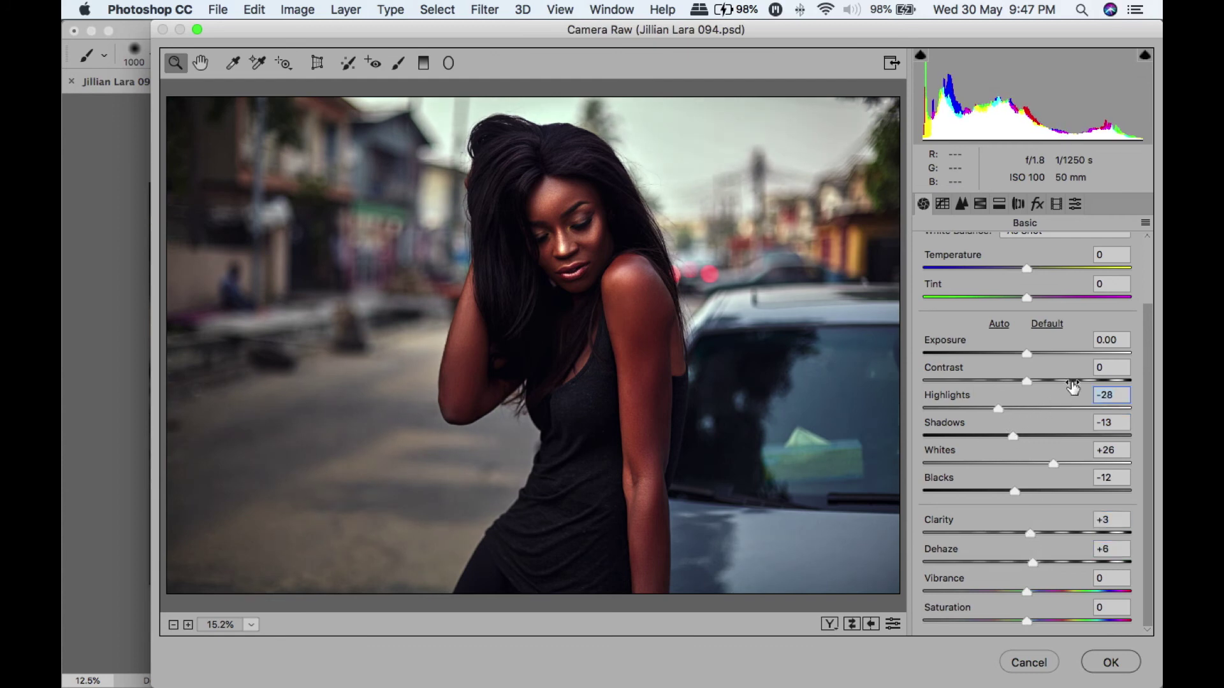
drag(1026, 352, 1031, 350)
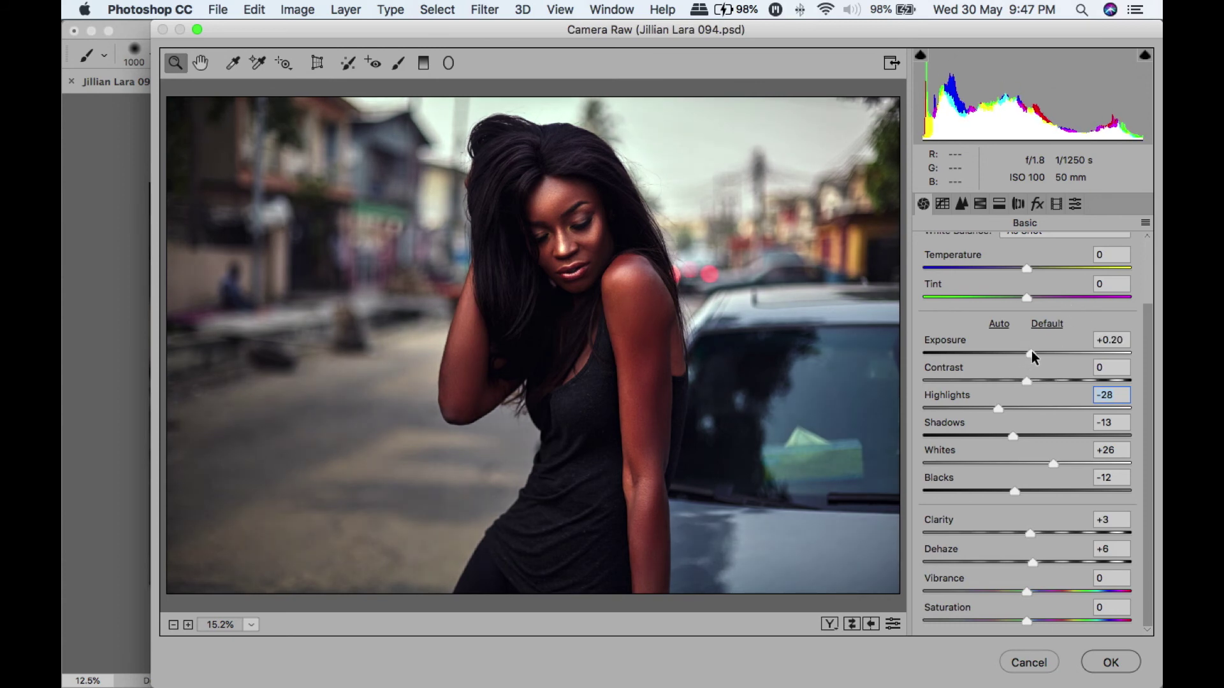
click(1031, 352)
drag(1026, 589, 1037, 588)
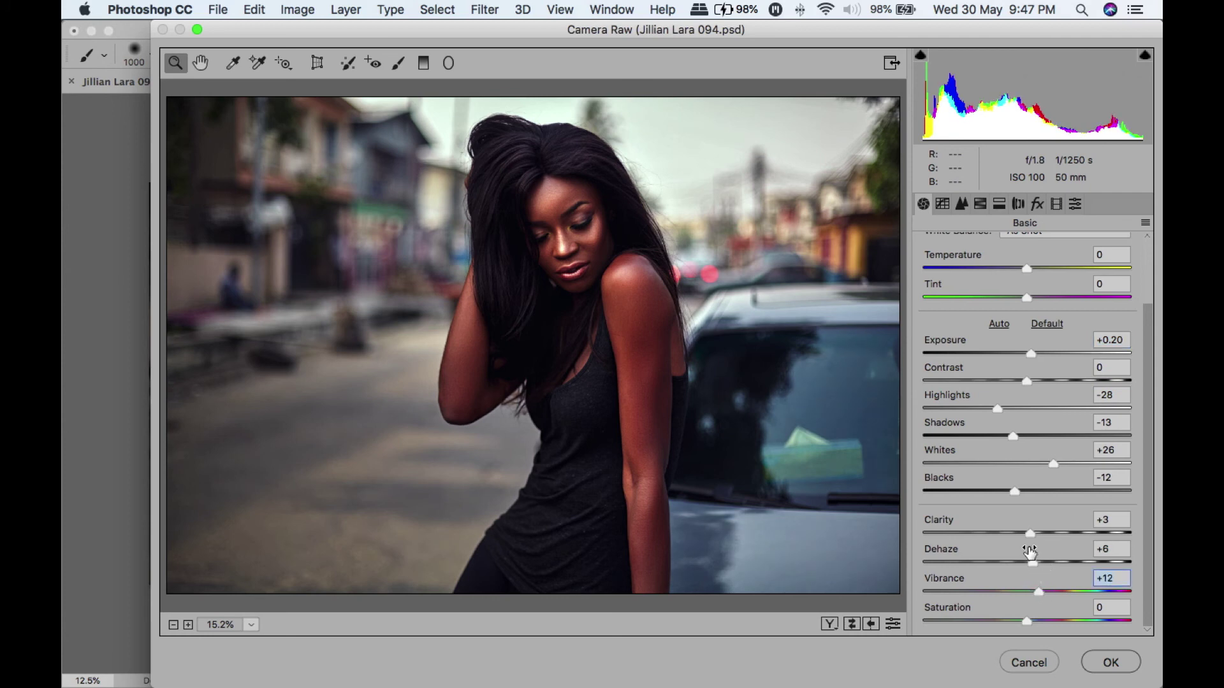
drag(1027, 265, 1021, 269)
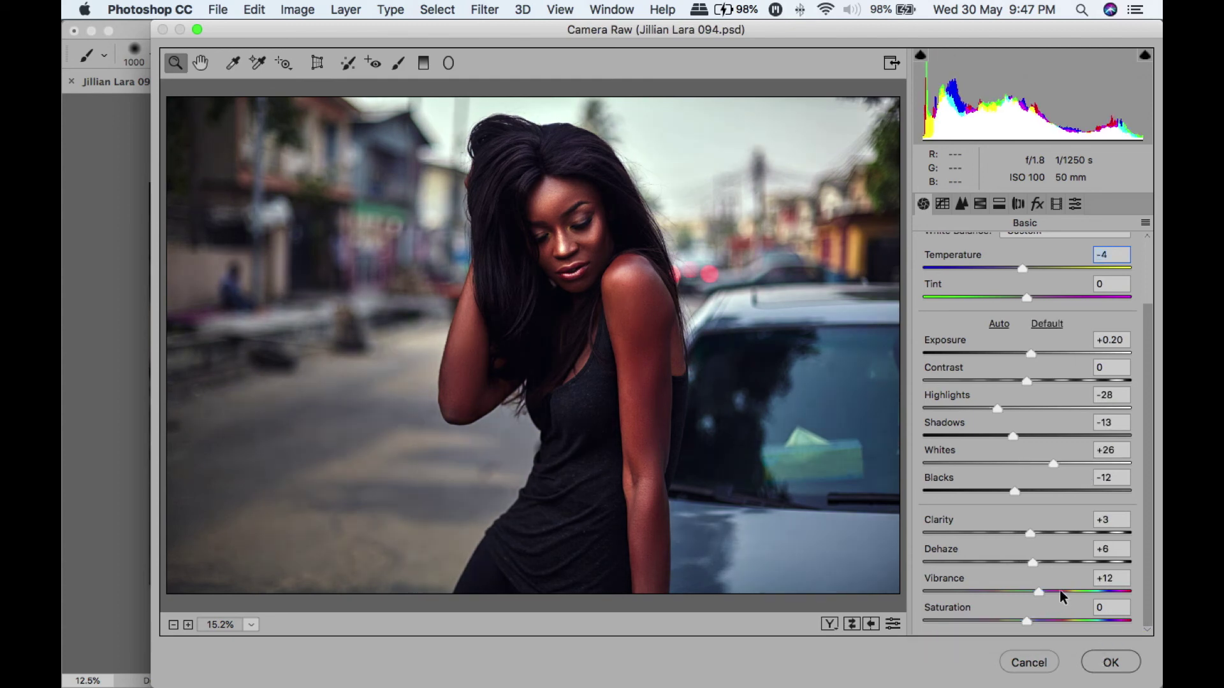
key(super+alt+p)
key(super+alt+p)
click(1101, 666)
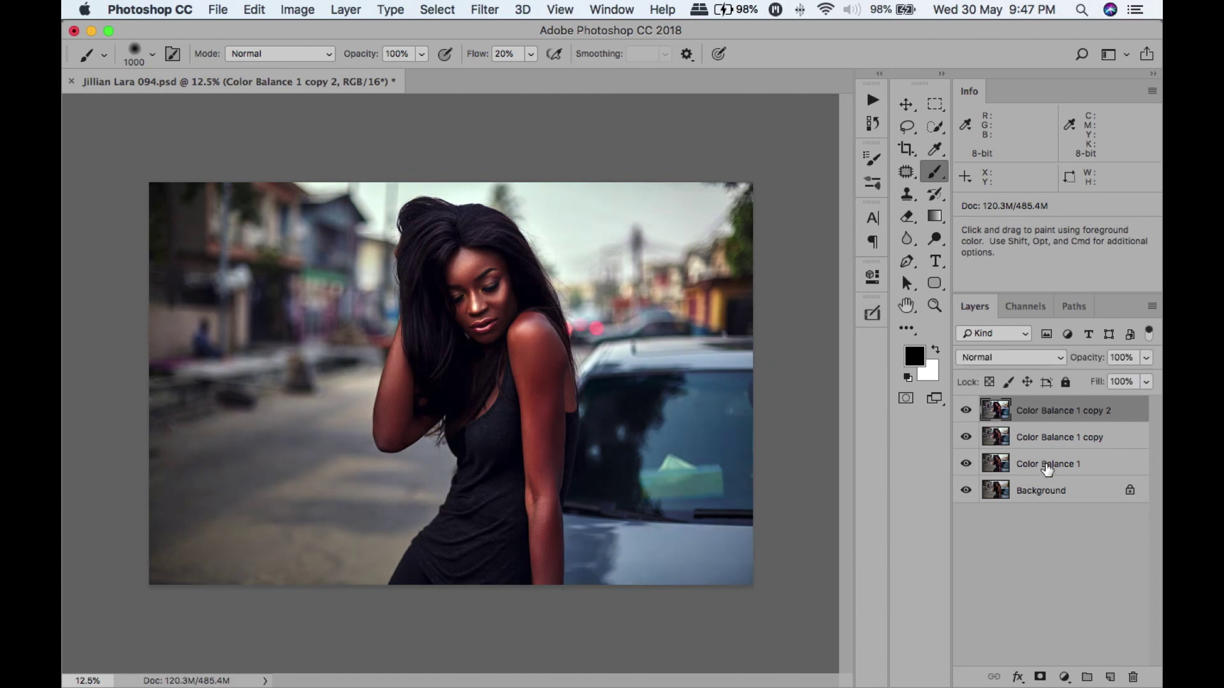
Hide the pop with a black mask, paint it back over the woman and face, then compare.
alt+click(1039, 677)
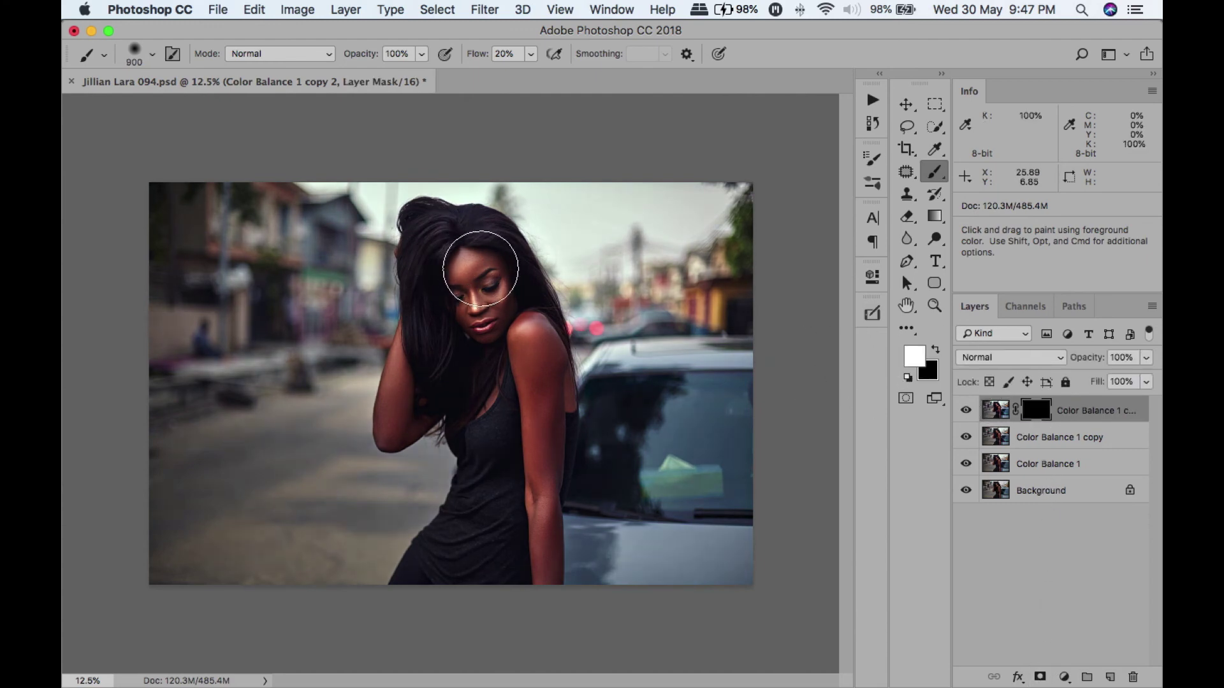
key(bracketleft)
key(bracketleft)
key(bracketleft)
key(bracketleft)
mouse_move(491, 311)
mouse_down()
mouse_move(456, 289)
mouse_move(527, 568)
mouse_up()
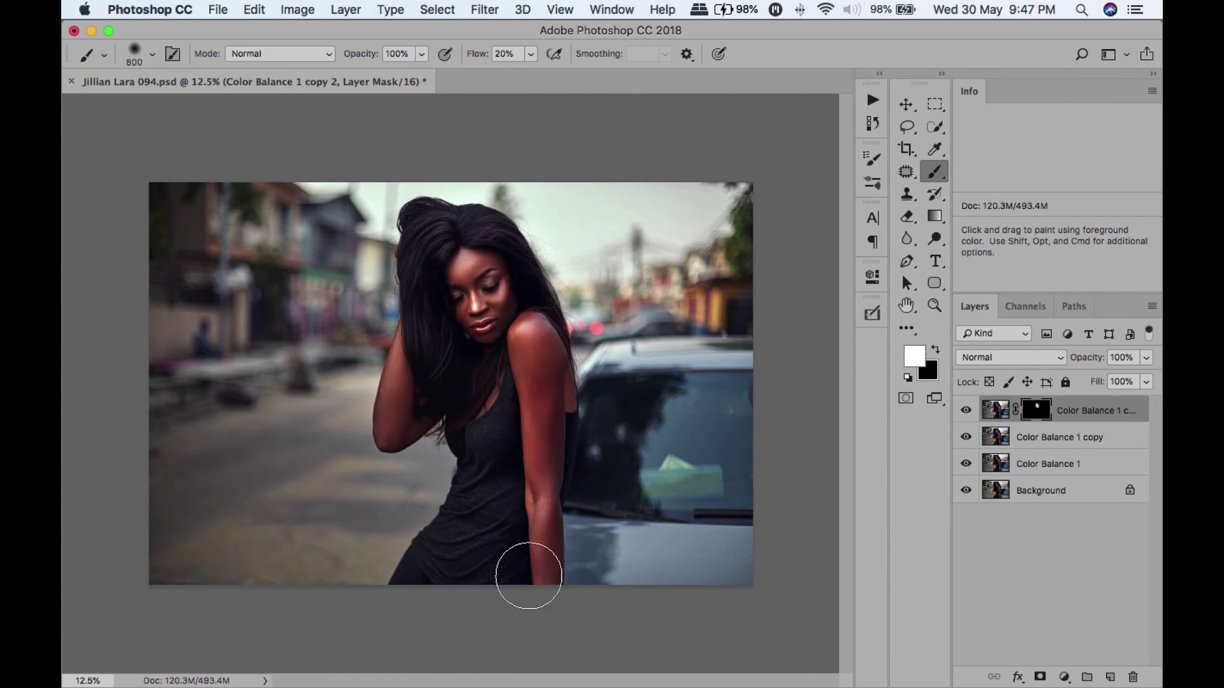
key(bracketleft)
key(bracketleft)
mouse_move(423, 424)
mouse_down()
mouse_move(434, 274)
mouse_move(482, 277)
mouse_up()
key(bracketright)
key(bracketright)
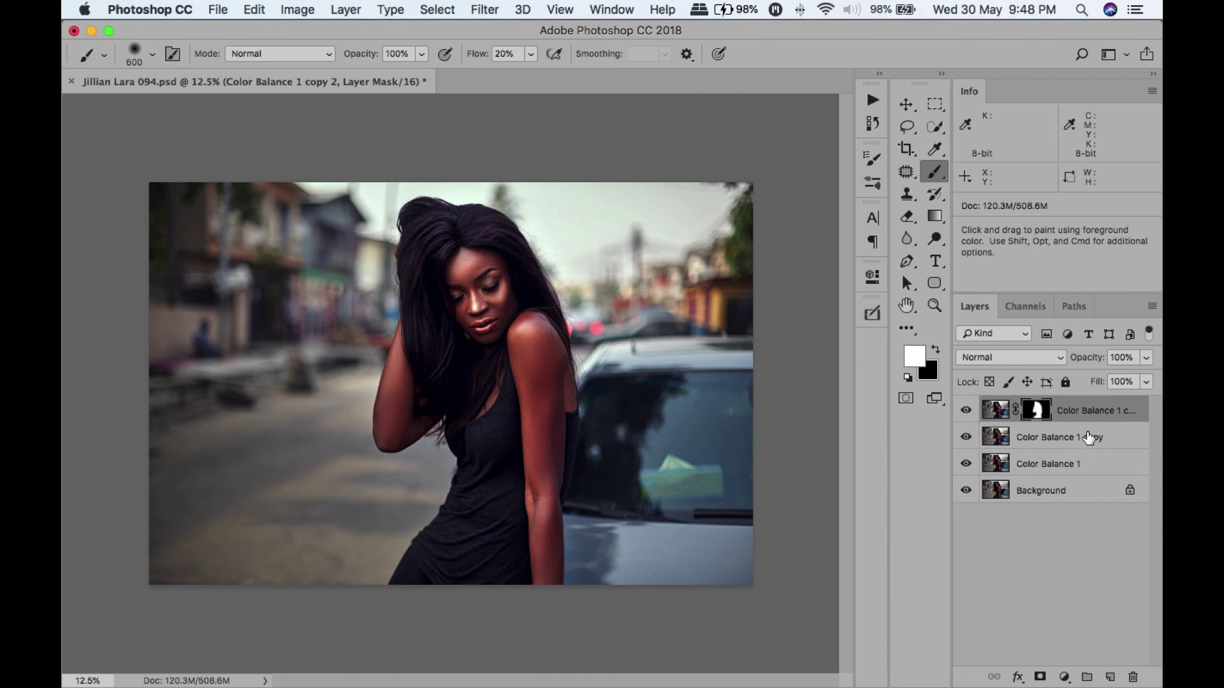
click(968, 411)
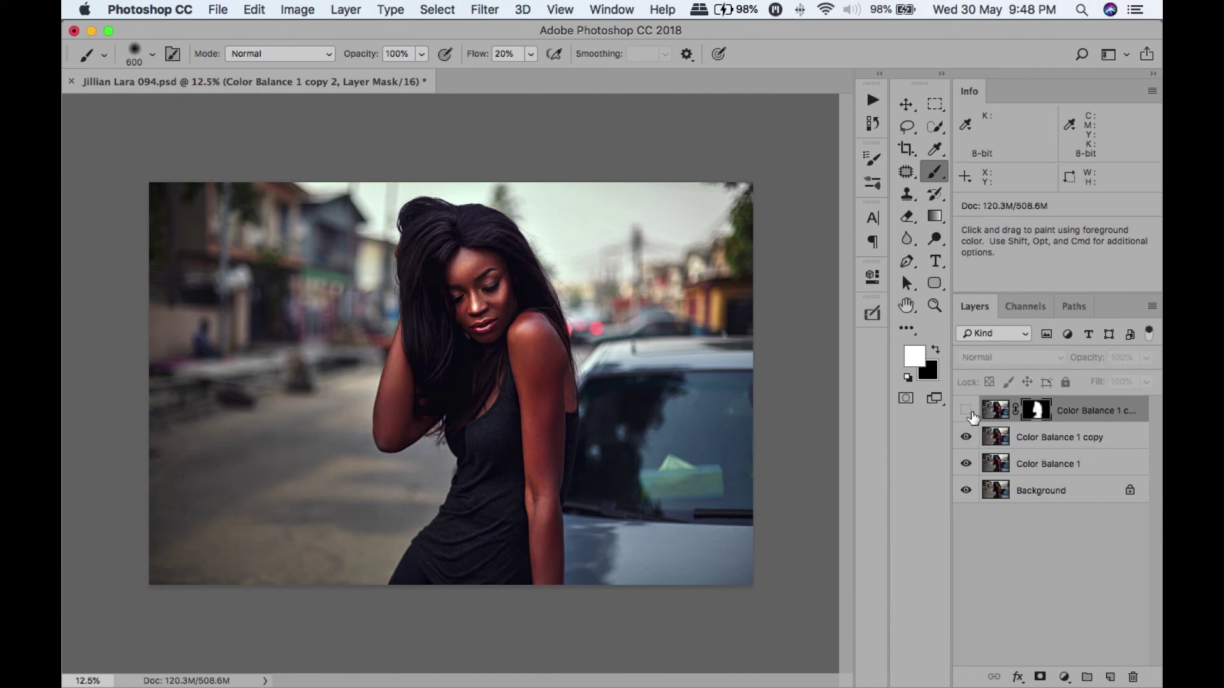
click(967, 411)
click(967, 411)
click(967, 412)
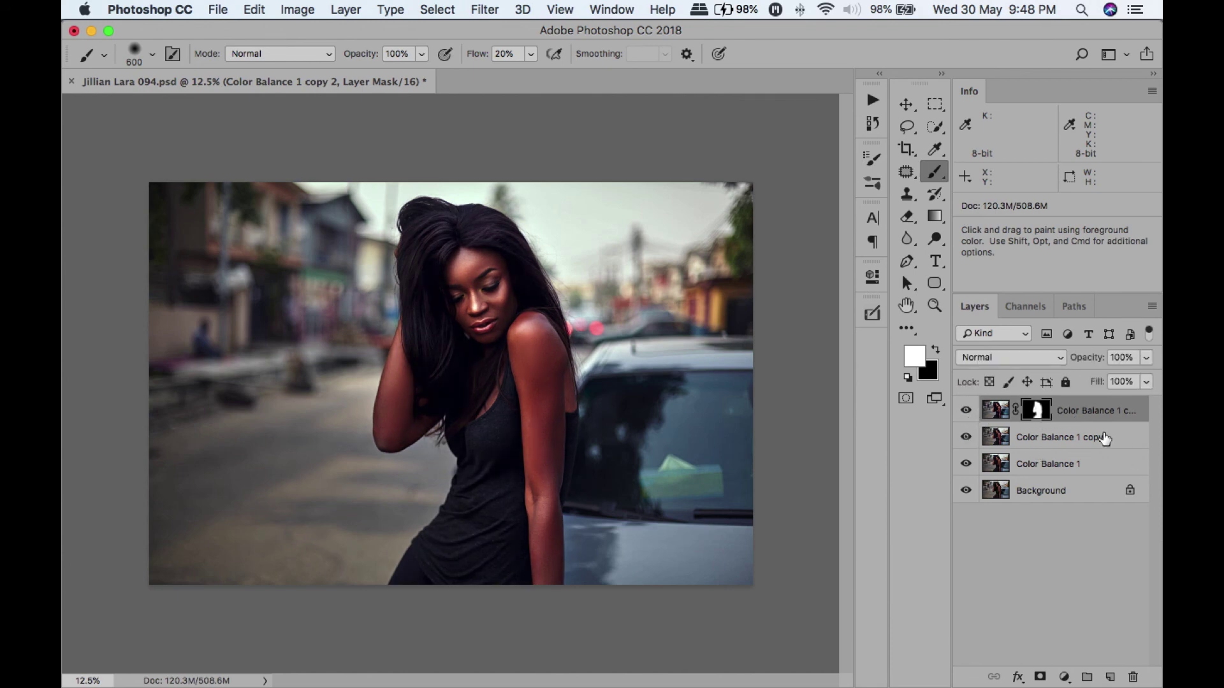
Merge the top three color-balance layers into one and check it on and off.
shift+click(1079, 472)
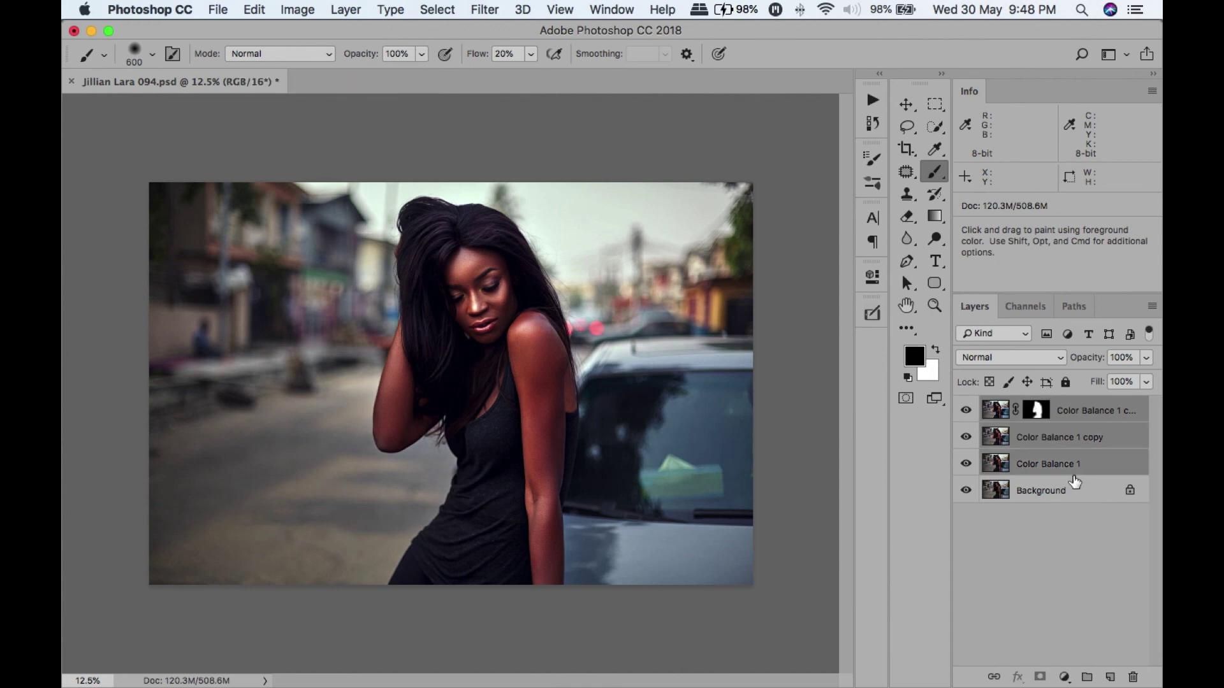
key(super+e)
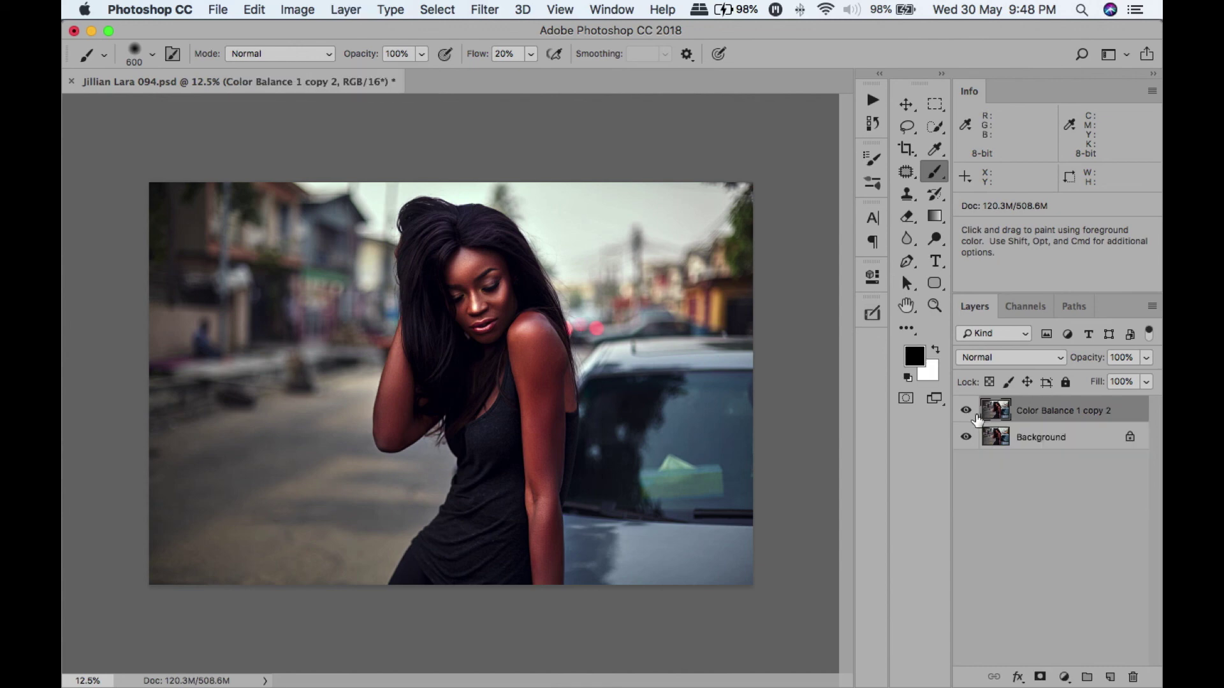
click(967, 411)
Run the Sharpen action from the Actions panel, then collapse the panel.
click(872, 100)
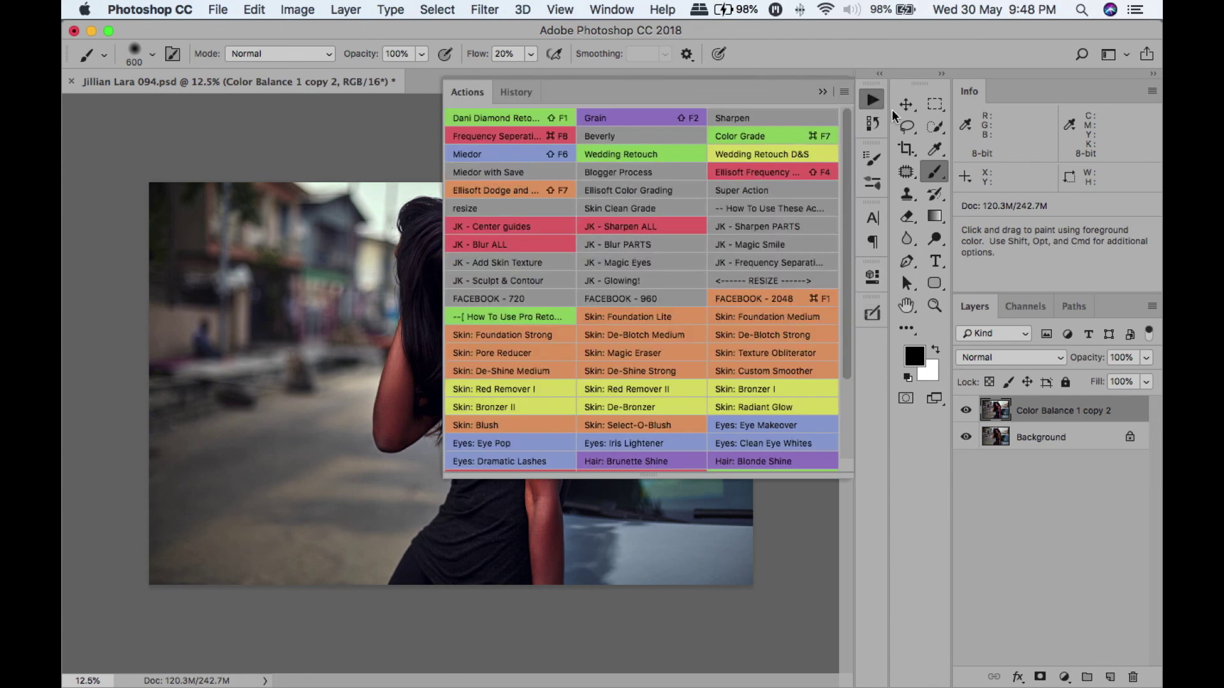
click(747, 116)
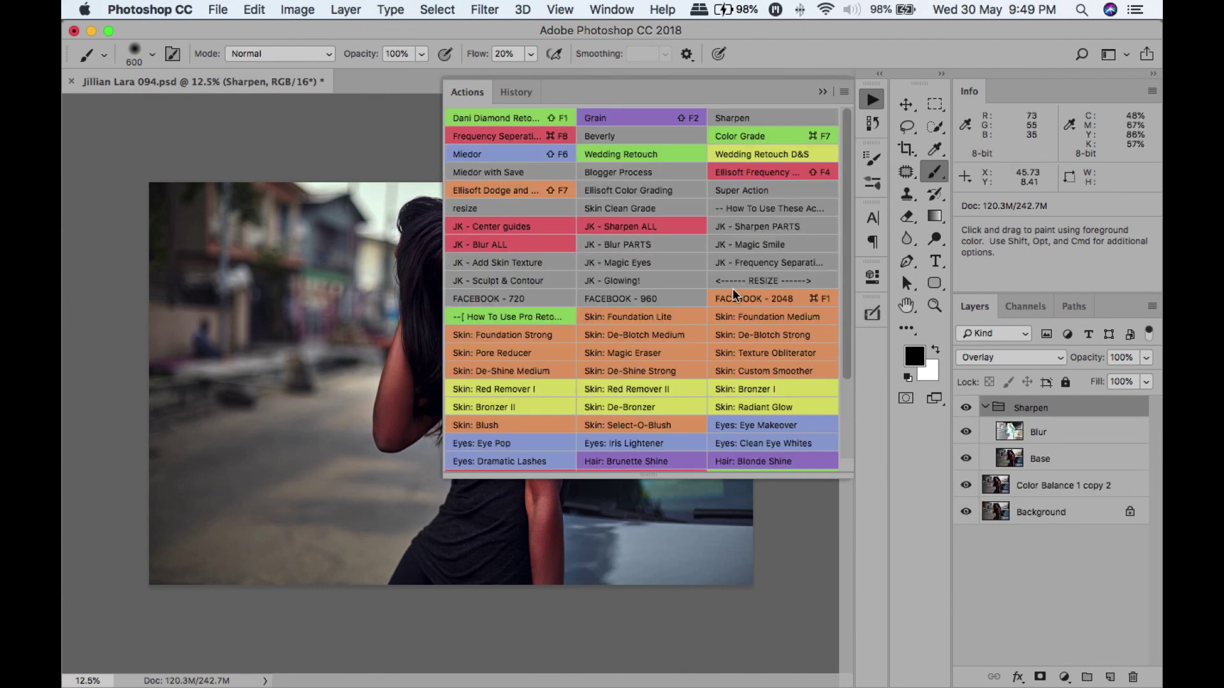
click(823, 92)
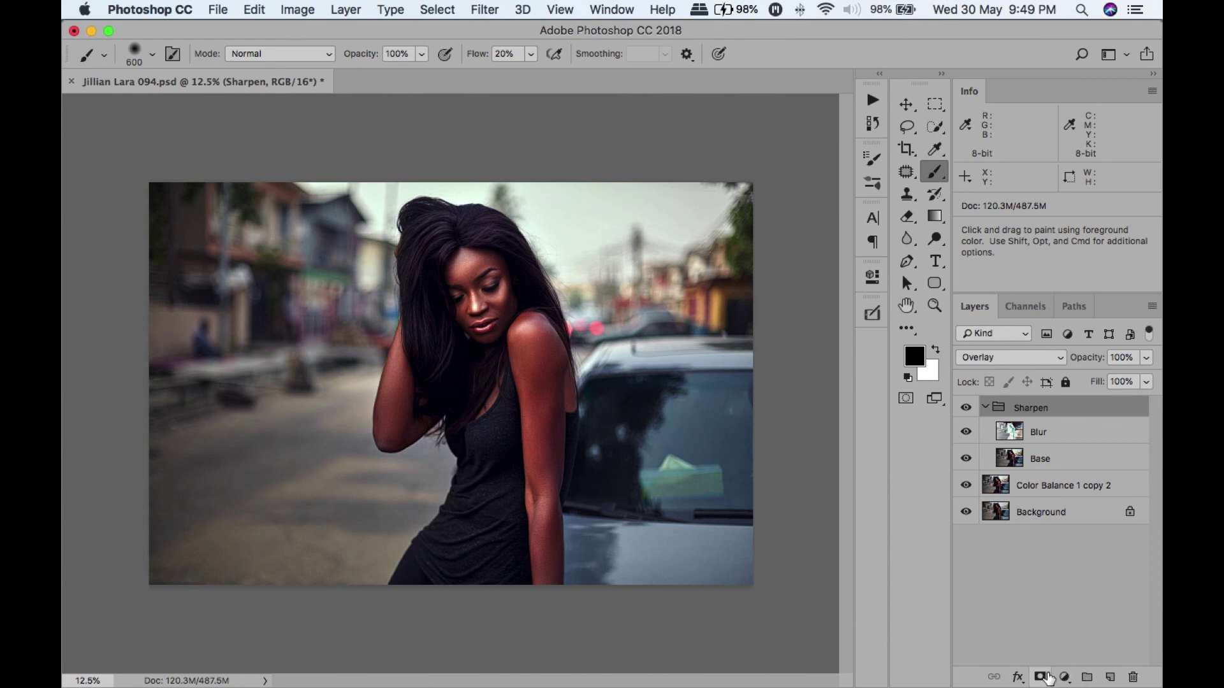
Add a black mask to the Sharpen group and paint sharpening over the eye and nose.
alt+click(1039, 677)
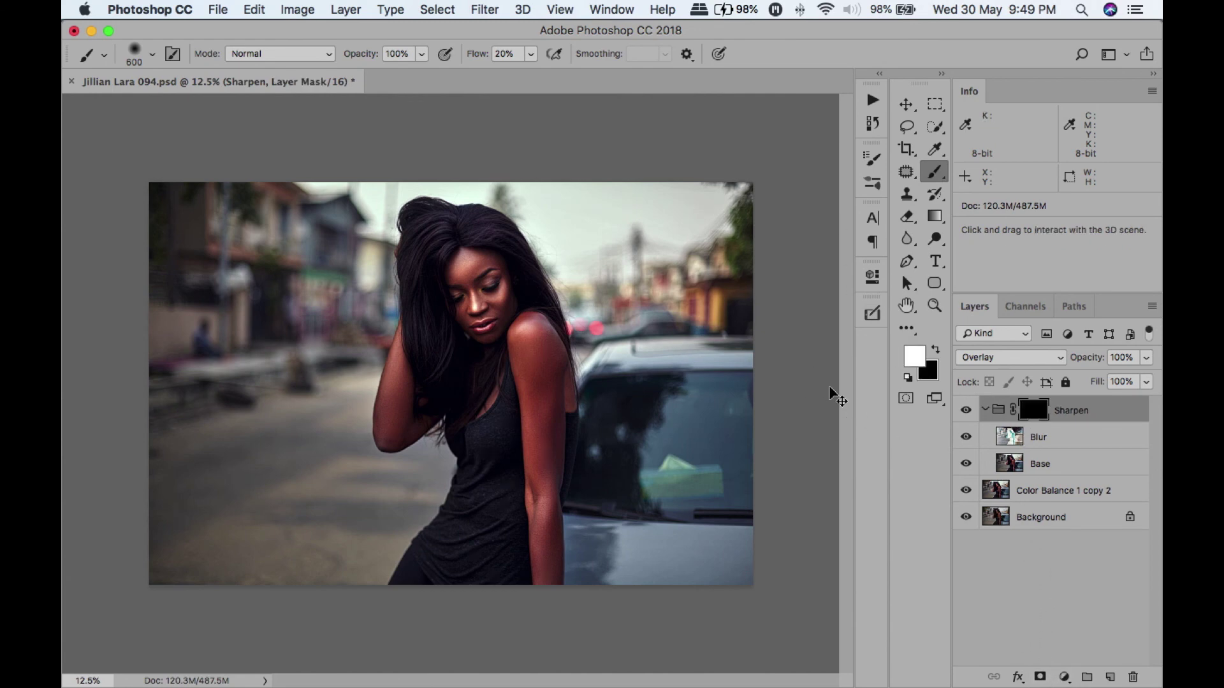
key(super+equal)
key(super+equal)
key(super+equal)
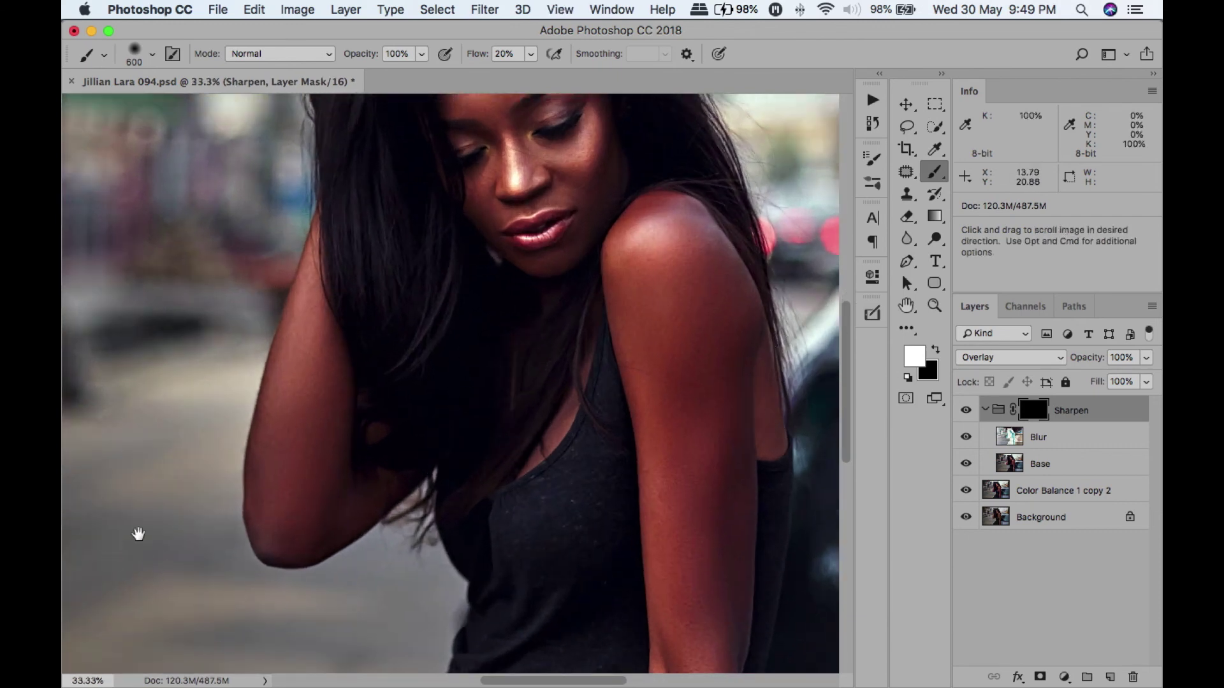
scroll(506, 438, up, 3)
key(bracketleft)
key(bracketleft)
key(bracketleft)
key(bracketleft)
key(bracketleft)
key(bracketleft)
key(bracketleft)
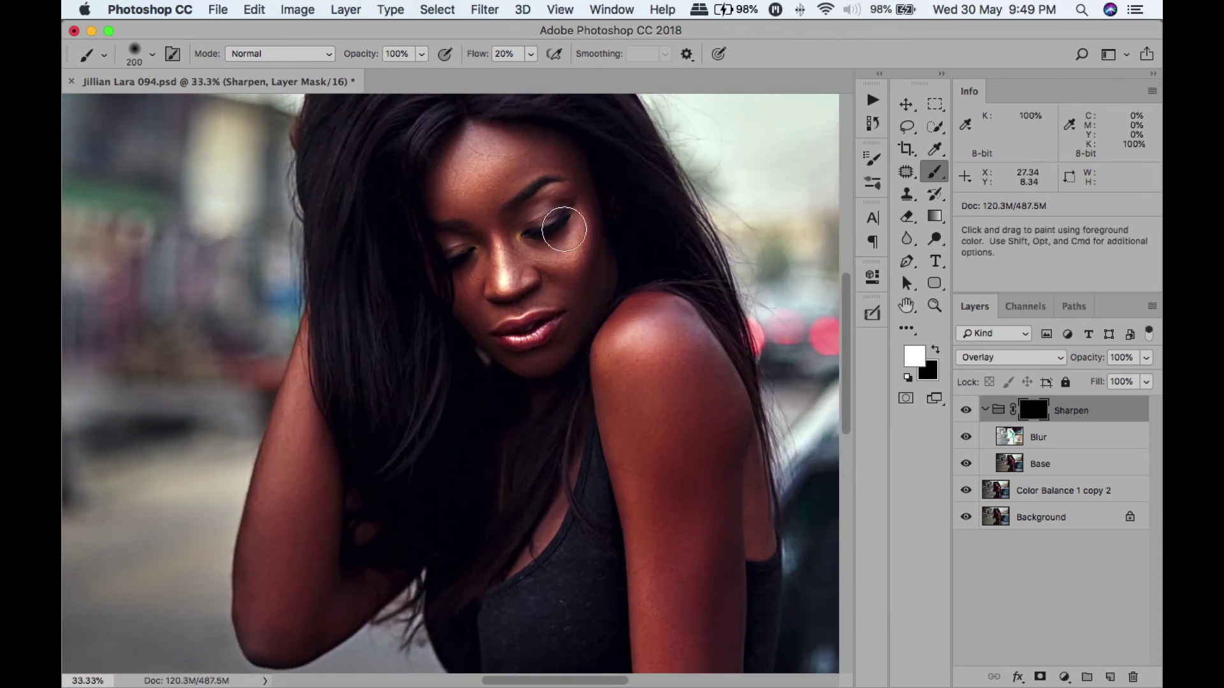
drag(545, 223, 540, 231)
mouse_move(456, 251)
mouse_down()
mouse_move(515, 309)
mouse_move(481, 297)
mouse_move(531, 292)
mouse_move(514, 289)
mouse_move(516, 332)
mouse_move(546, 335)
mouse_move(490, 339)
mouse_move(532, 328)
mouse_up()
key(bracketright)
key(bracketright)
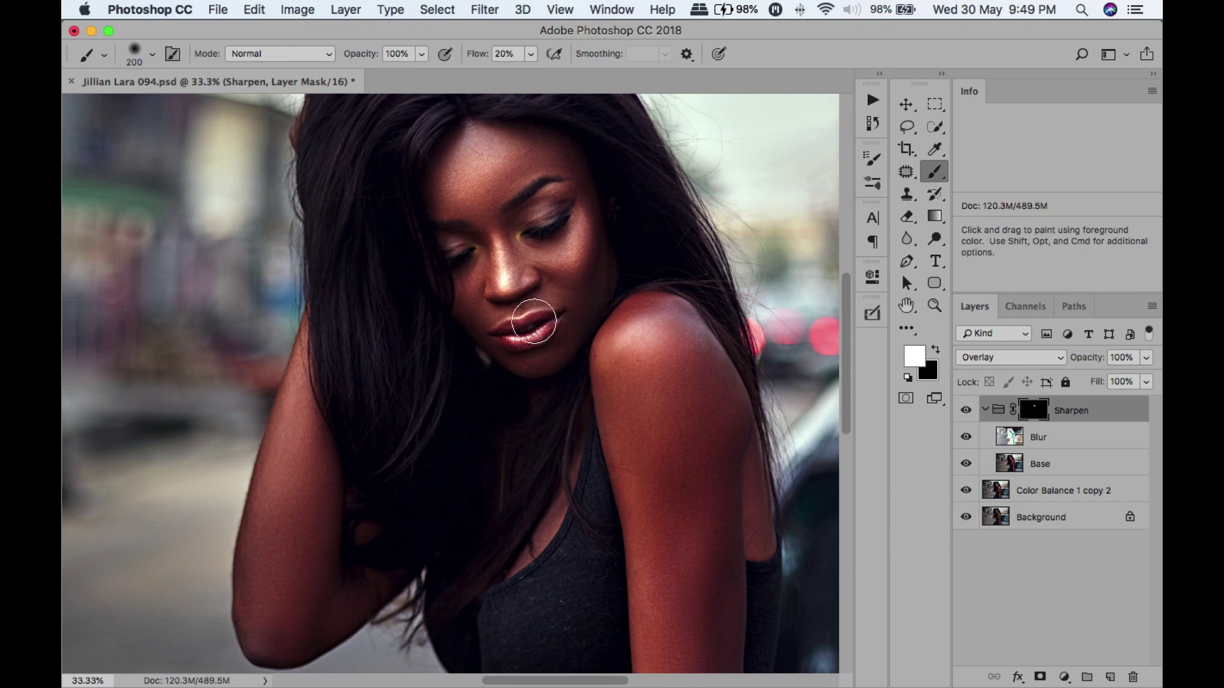
Paint sharpening onto the outer hair edges and the right edge of the arm.
scroll(478, 446, up, 5)
key(bracketright)
key(bracketright)
key(bracketright)
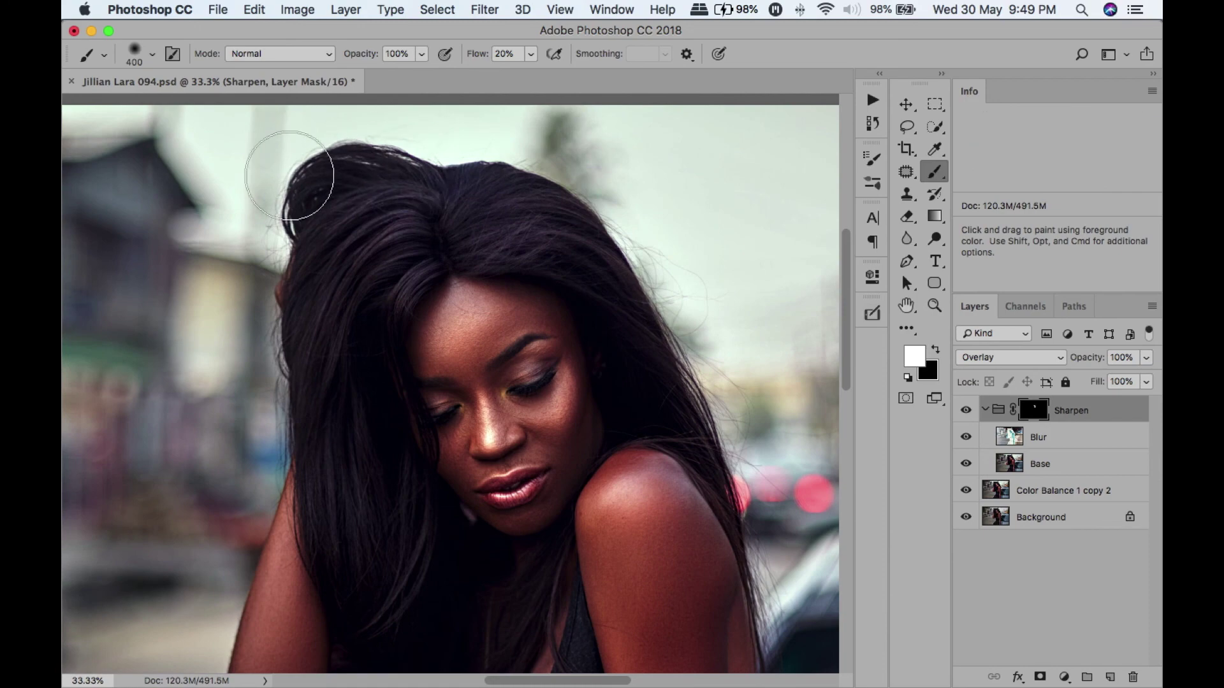
mouse_move(520, 214)
mouse_down()
mouse_move(632, 290)
mouse_move(723, 446)
mouse_up()
key(space)
mouse_move(727, 555)
mouse_down()
mouse_move(625, 265)
mouse_move(638, 479)
mouse_move(601, 606)
mouse_up()
key(space)
drag(601, 606, 659, 252)
key(bracketleft)
key(bracketleft)
key(bracketleft)
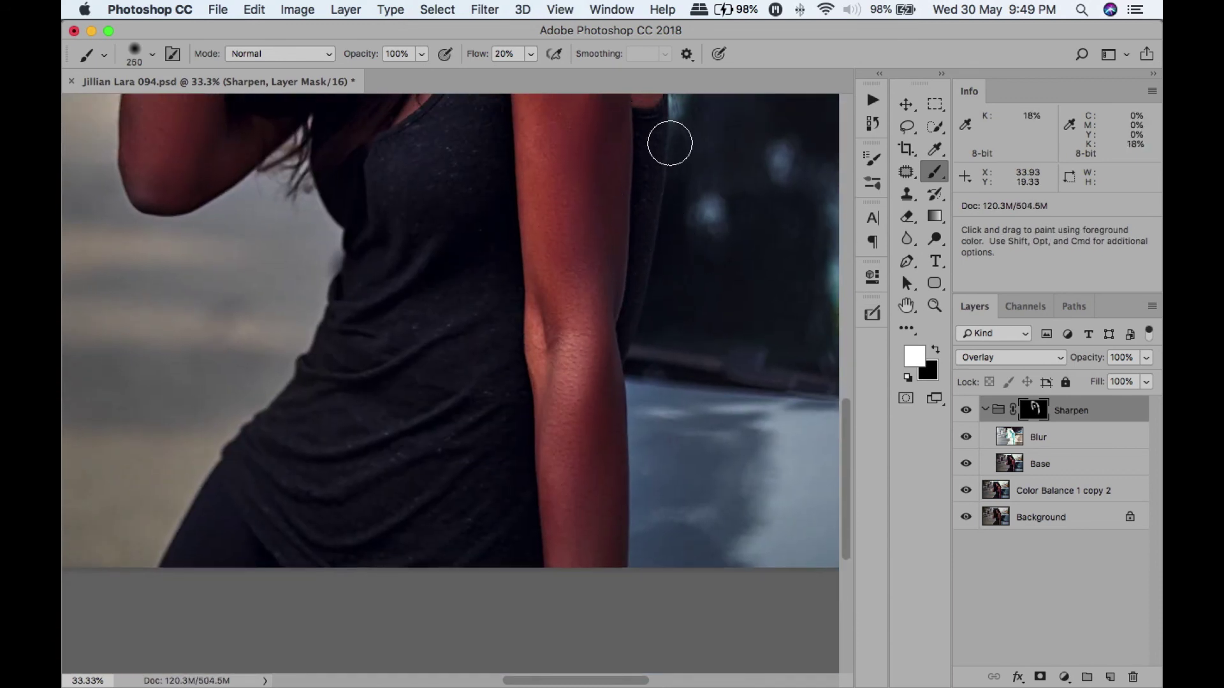
mouse_move(669, 137)
mouse_down()
mouse_move(622, 346)
mouse_move(622, 549)
mouse_up()
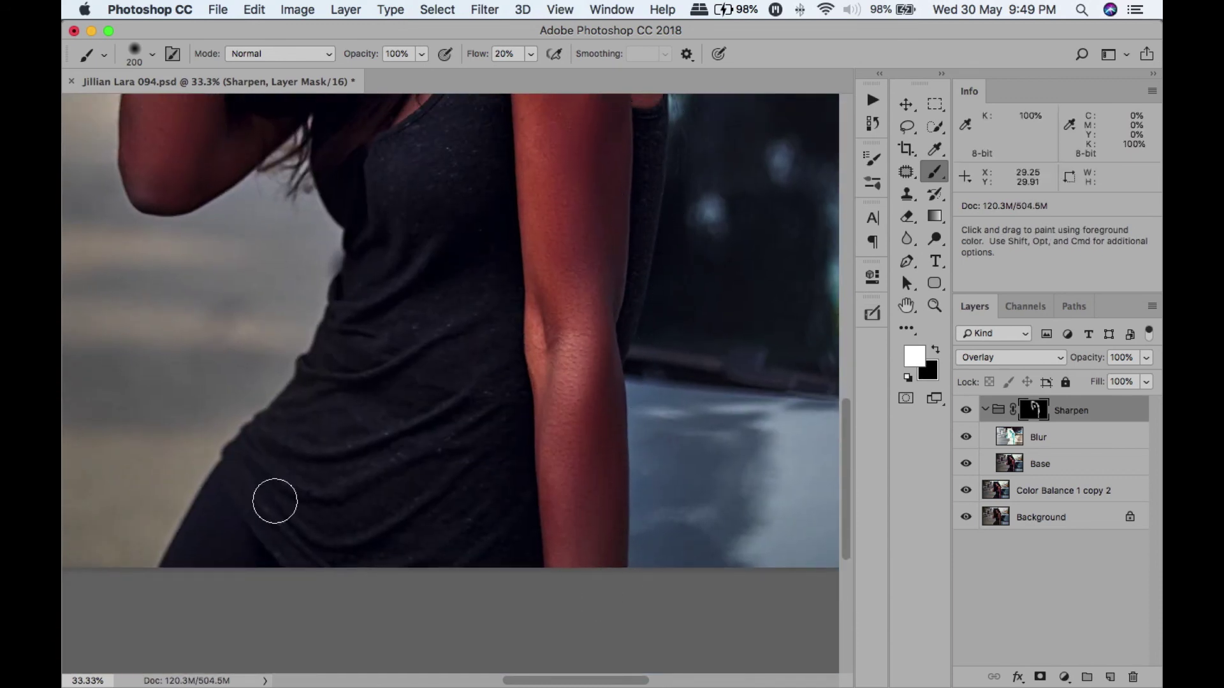
key(bracketright)
key(bracketright)
Paint sharpening onto the top of the hair, then fit the whole photo in view.
key(space)
mouse_move(230, 456)
mouse_down()
mouse_move(359, 605)
mouse_move(366, 646)
mouse_up()
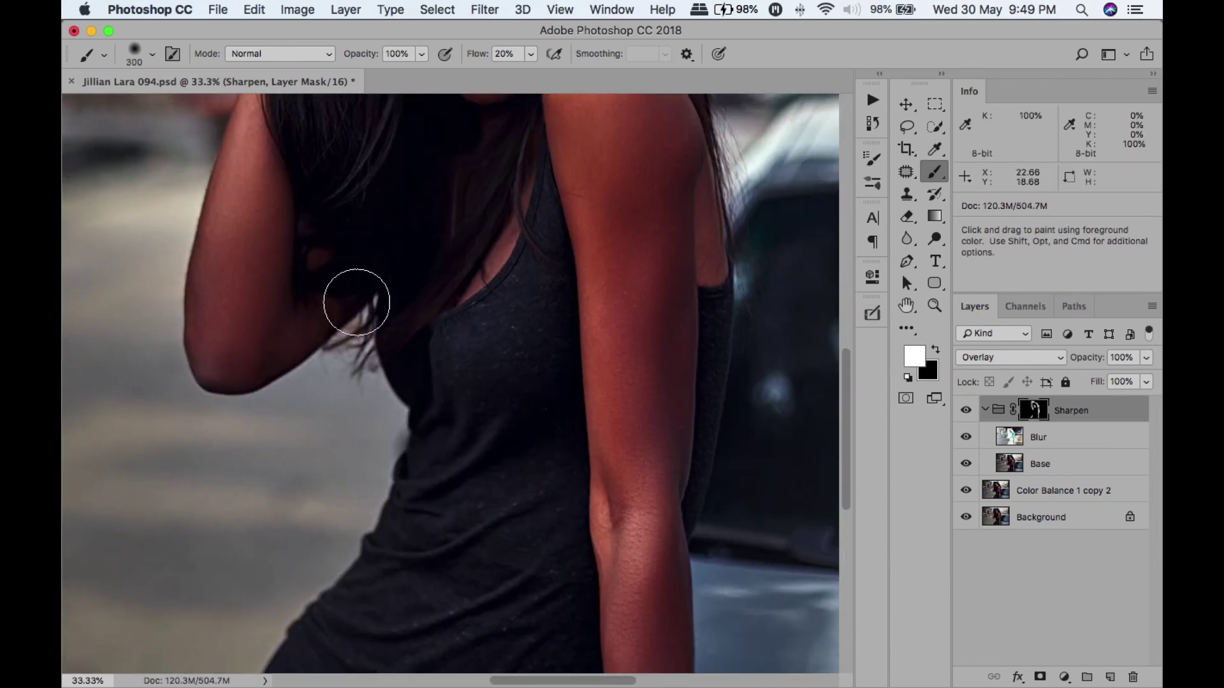
key(space)
drag(314, 306, 289, 457)
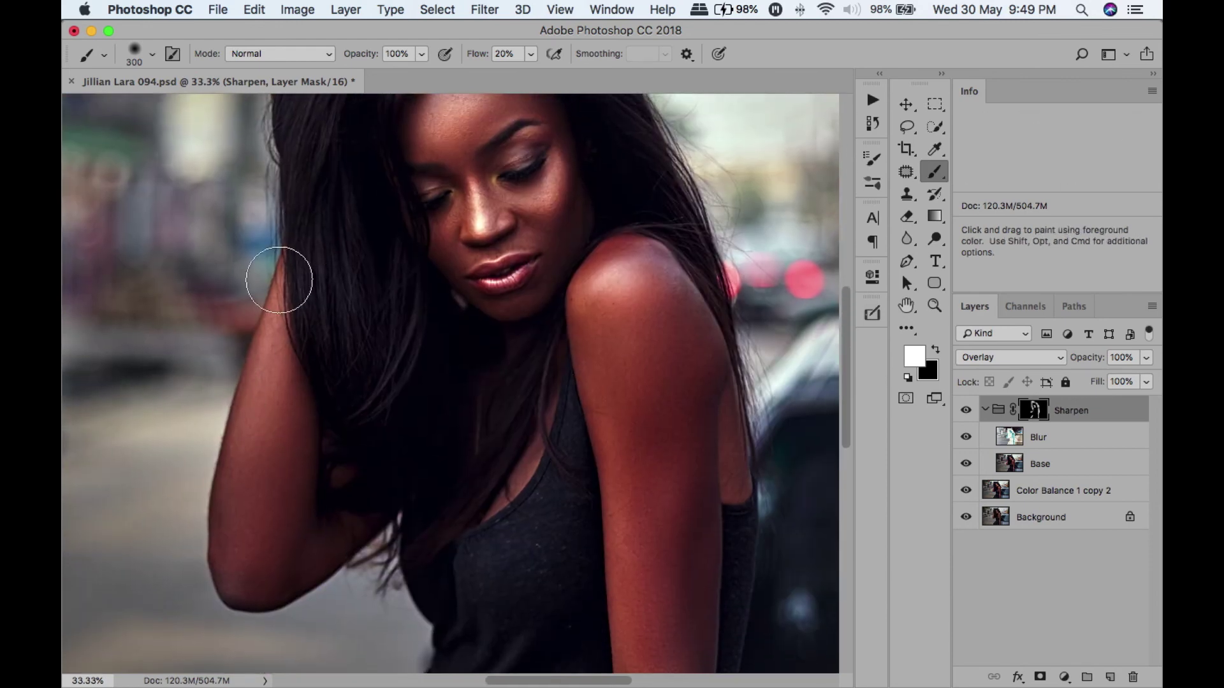
key(space)
drag(357, 388, 376, 539)
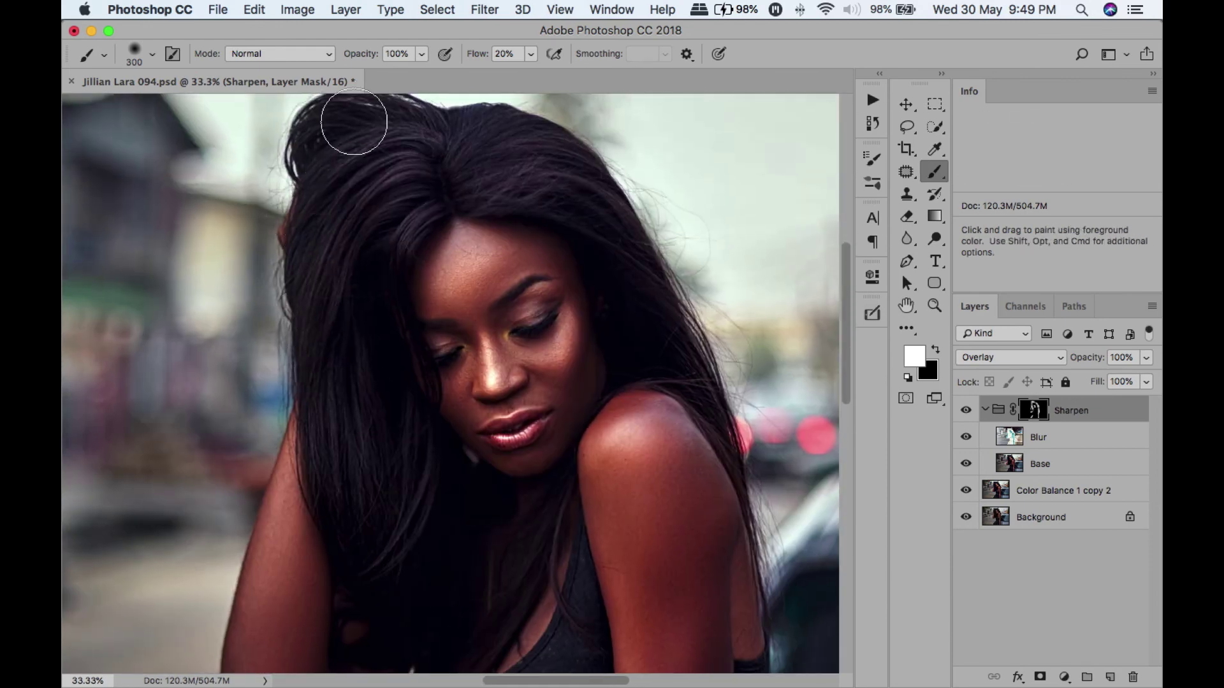
drag(357, 120, 375, 197)
key(super+plus)
key(super+minus)
key(super+minus)
key(super+minus)
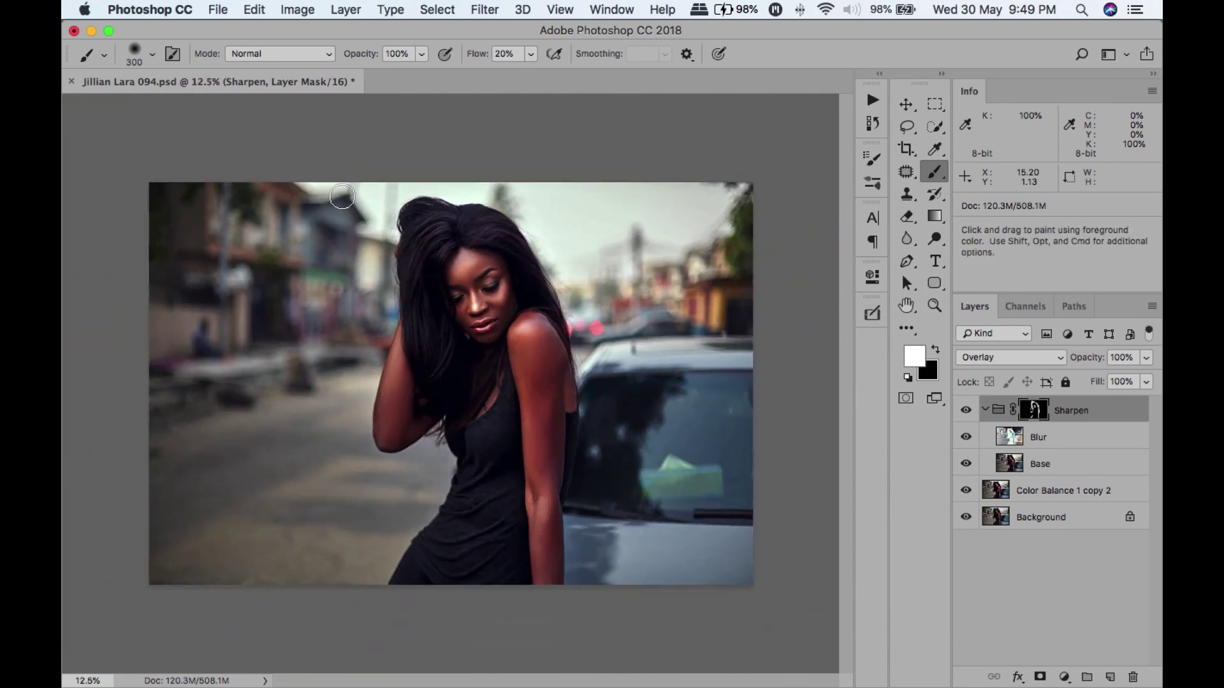
Merge the Sharpen group with Color Balance 1 copy 2, then toggle the result to compare.
shift+click(1070, 501)
key(super+e)
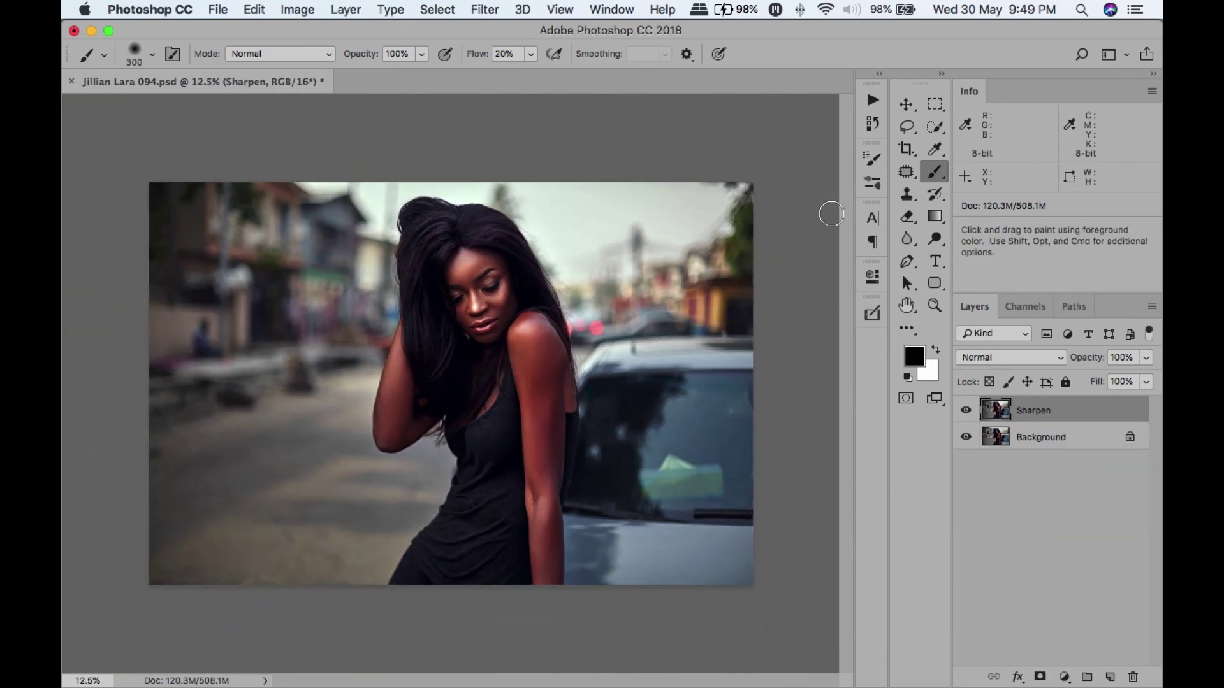
click(966, 411)
click(966, 411)
click(966, 411)
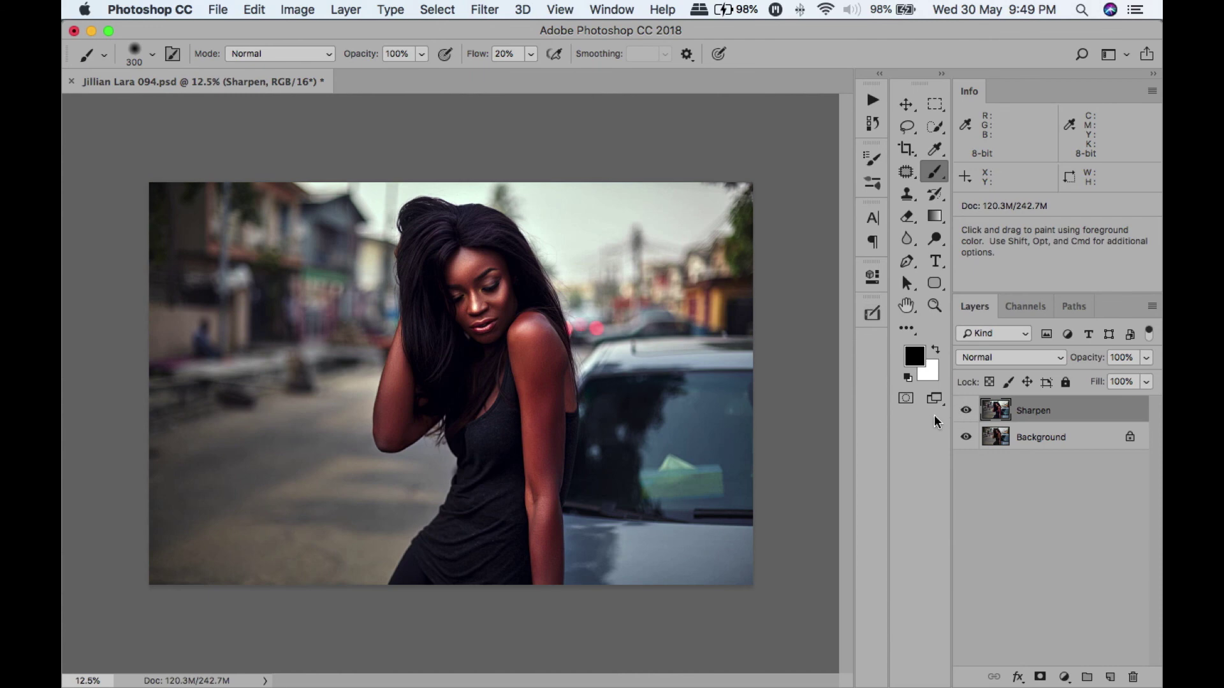